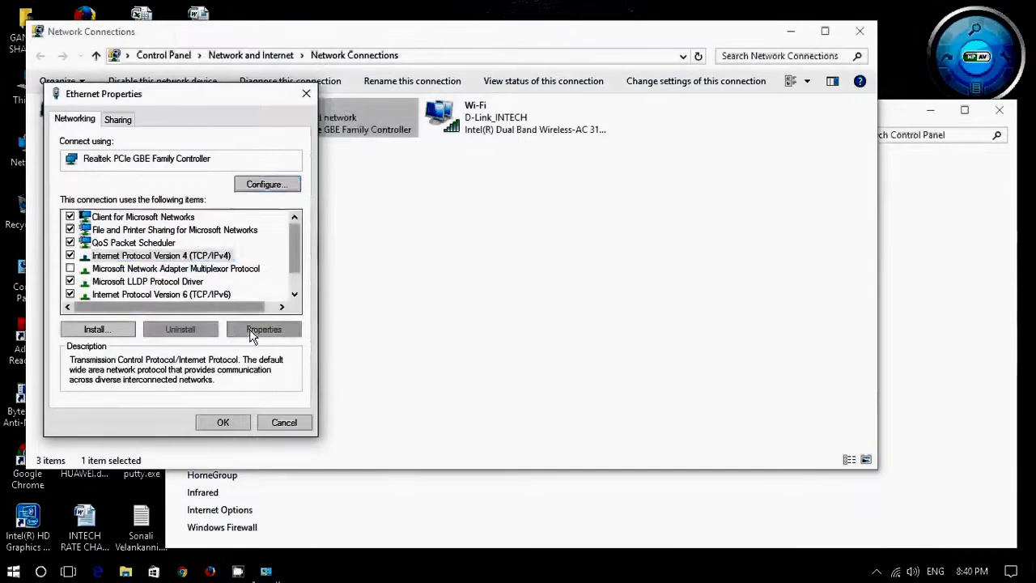
# Give the Ethernet adapter static IPv4 192.168.1.123, mask 255.255.255.0, and close its properties
pyautogui.click(264, 328)
pyautogui.doubleClick(310, 278)
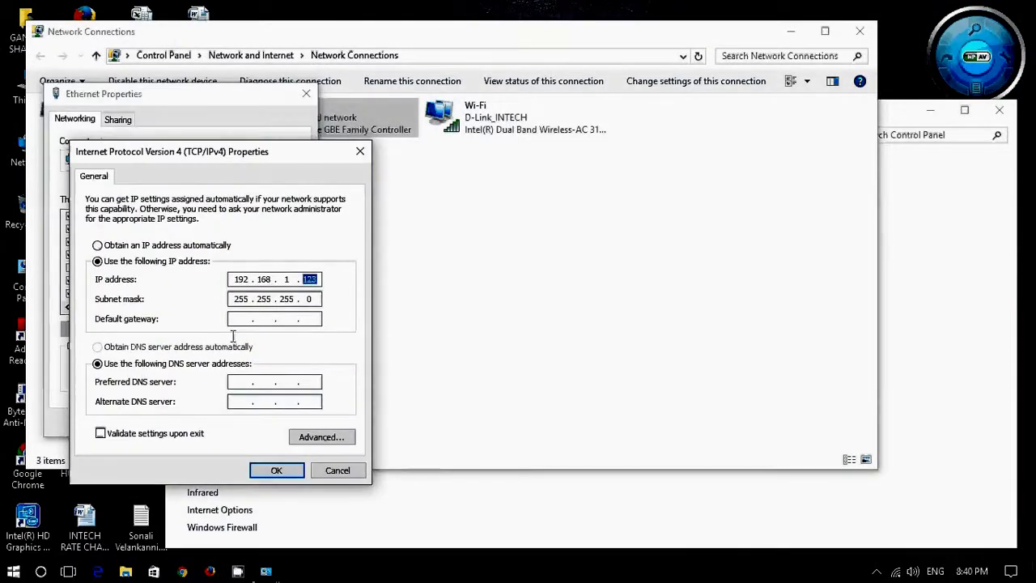
pyautogui.click(273, 471)
pyautogui.click(221, 421)
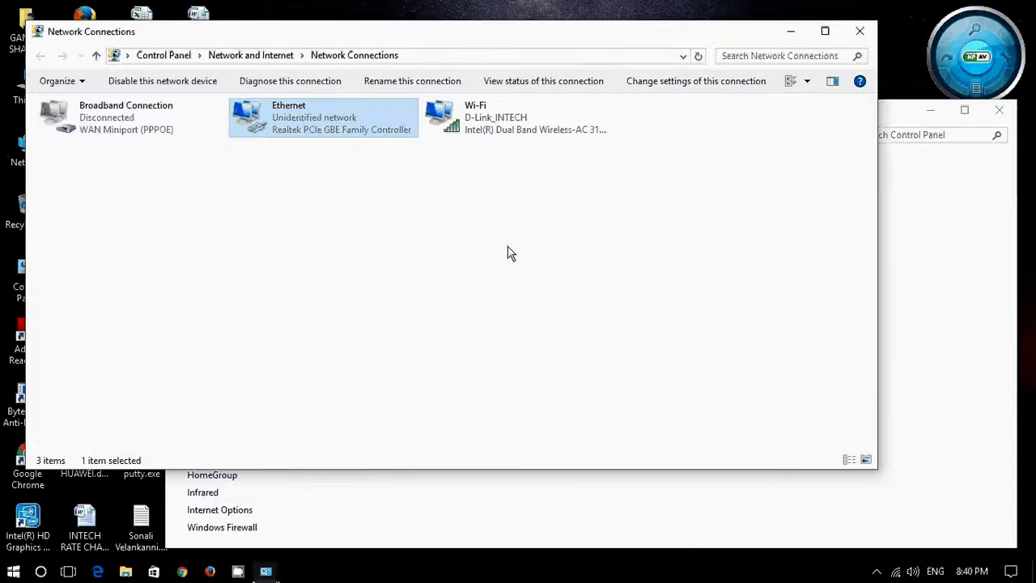
# Close the Control Panel windows and load 192.168.1.254 in Chrome
pyautogui.click(859, 31)
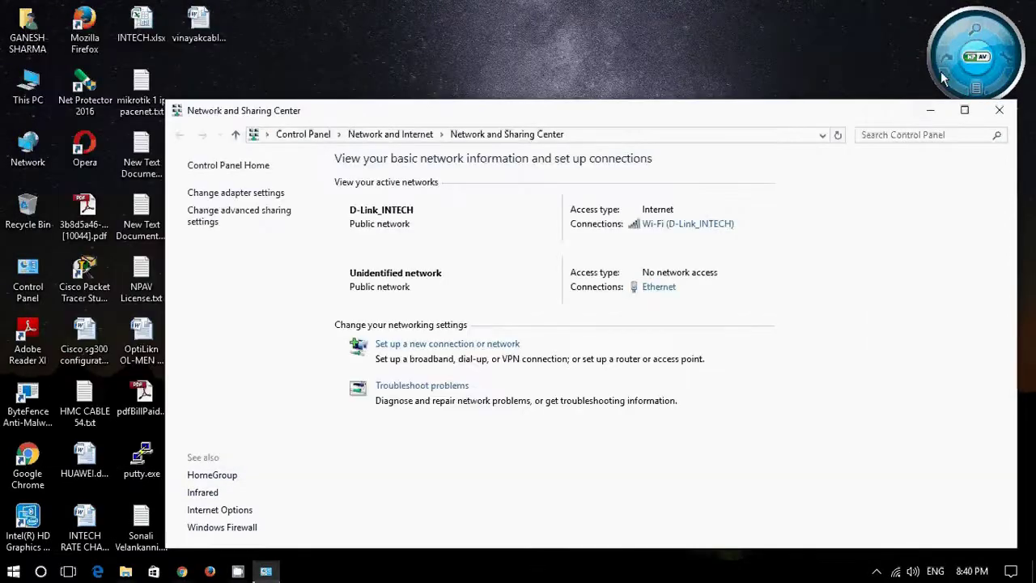
pyautogui.click(998, 111)
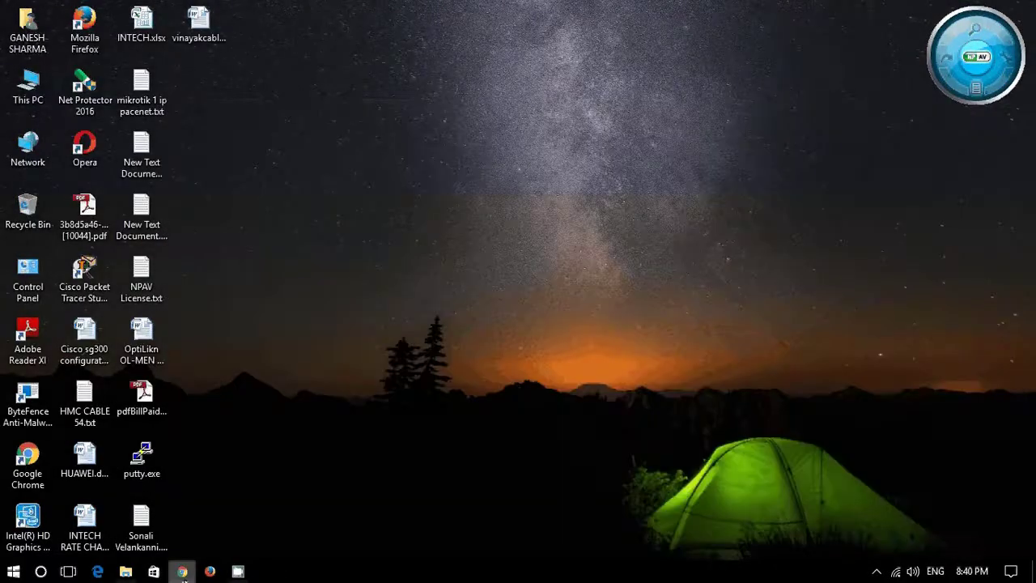
pyautogui.click(183, 571)
pyautogui.click(197, 36)
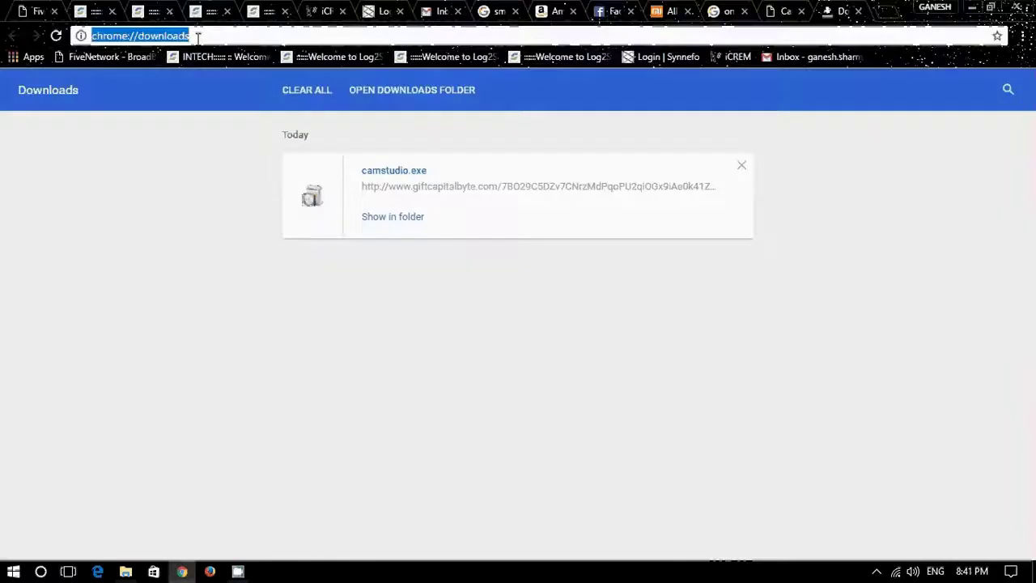
pyautogui.write('192.168.')
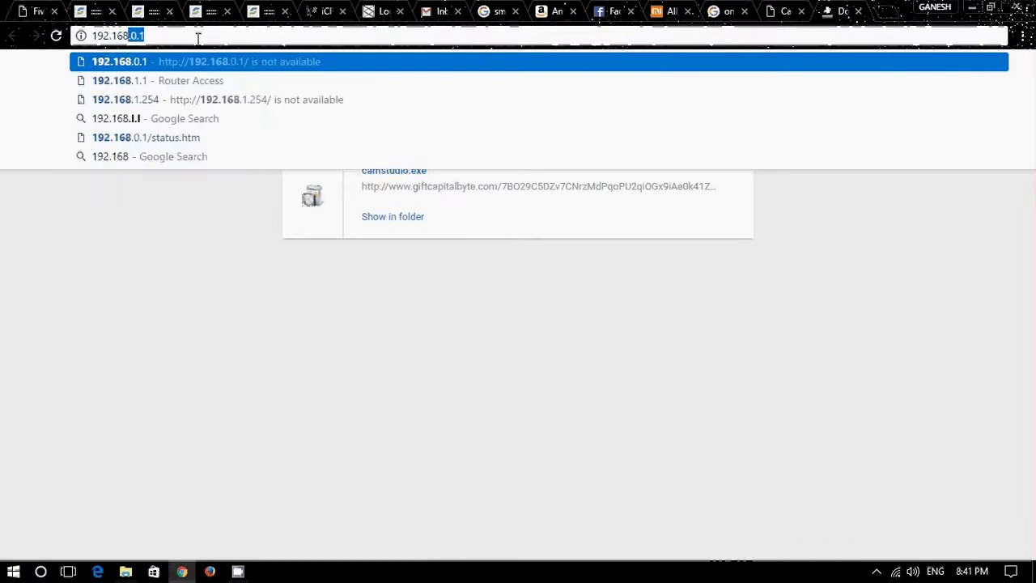
pyautogui.write('1.254')
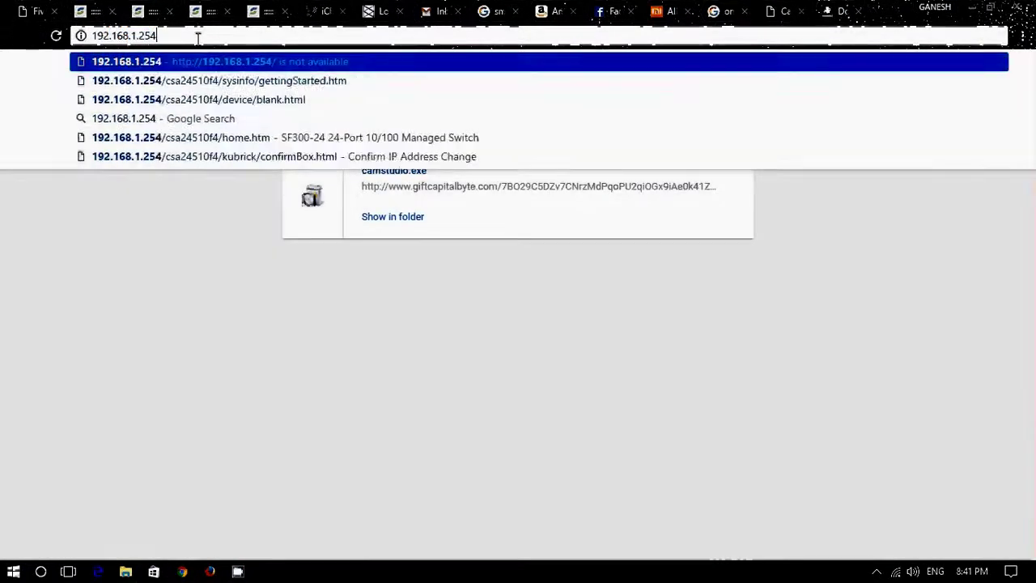
pyautogui.press('Return')
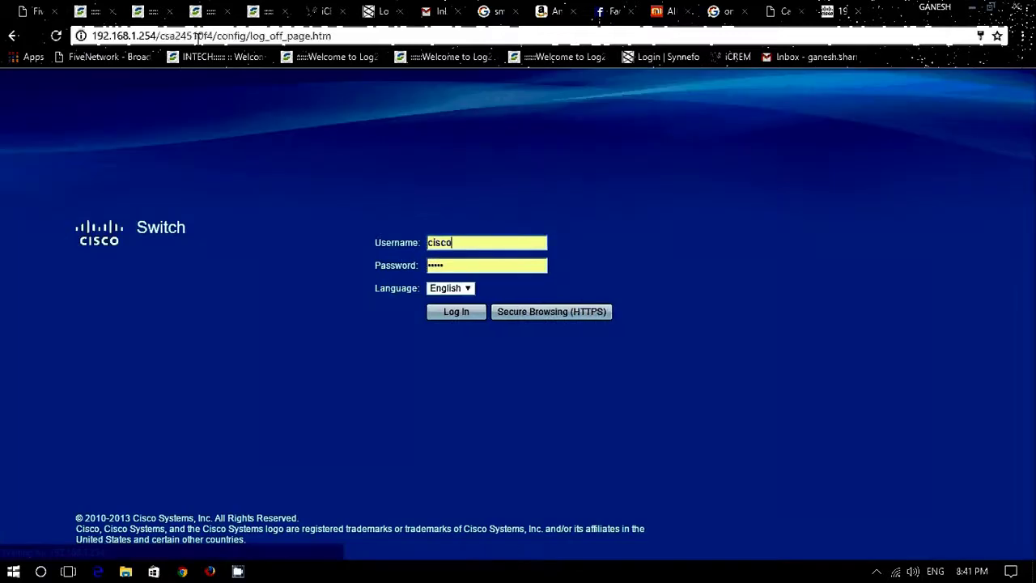
# Sign in to the SF300-24 switch with the default administrator password
pyautogui.click(487, 265)
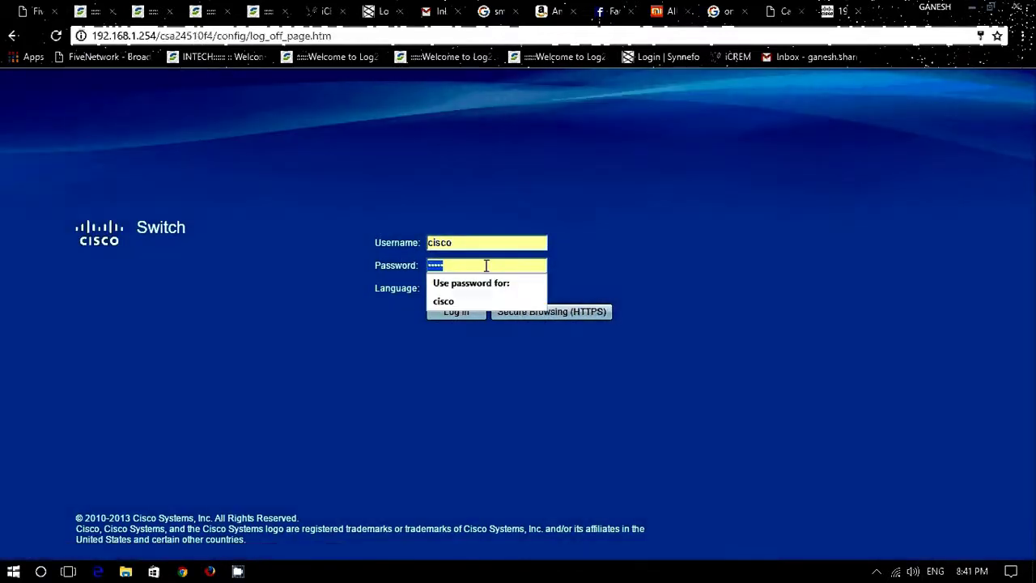
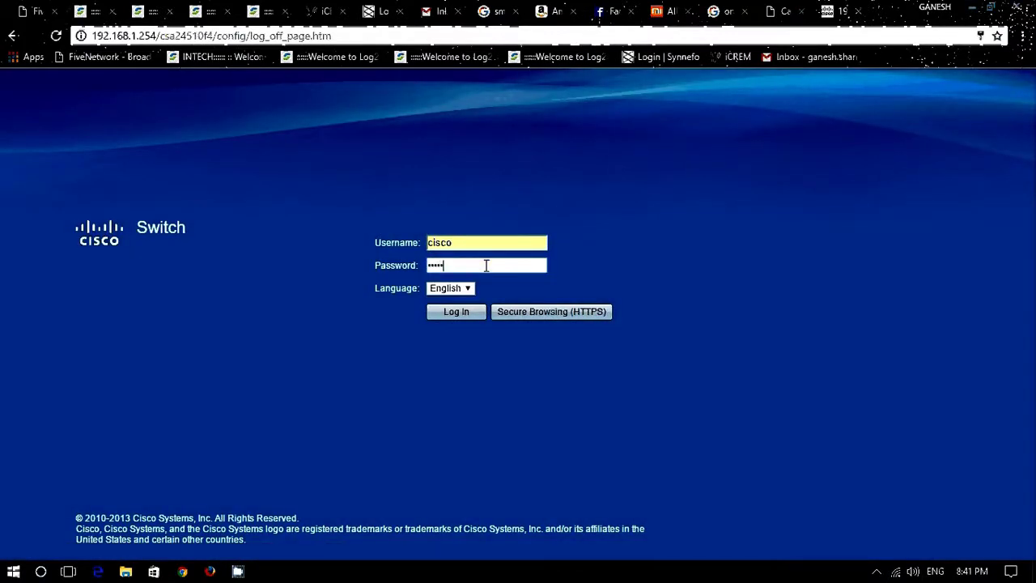
pyautogui.press('Return')
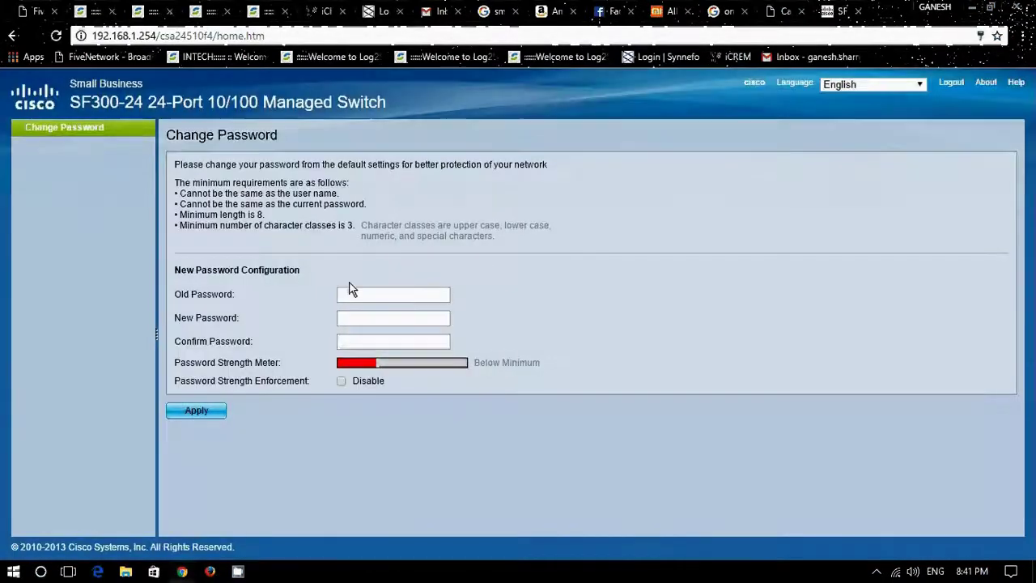
# Enter the old admin password, set and confirm a new one, and apply
pyautogui.click(353, 291)
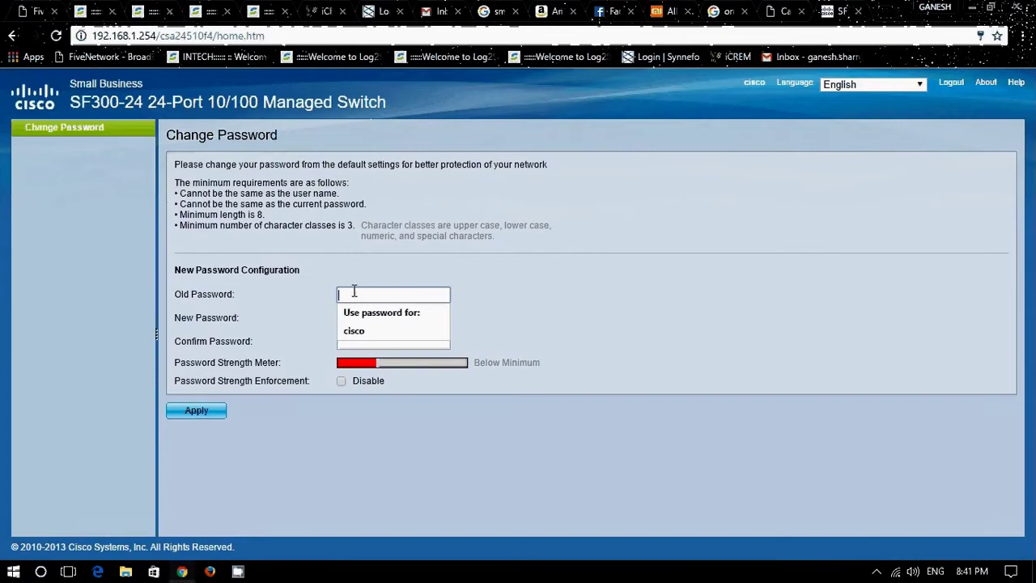
pyautogui.press('Tab')
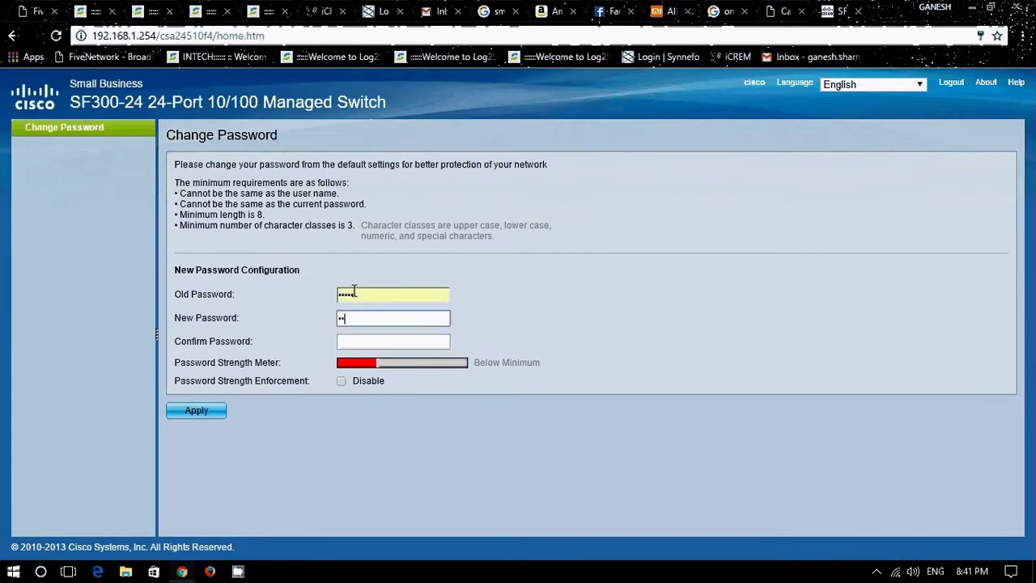
pyautogui.press('Tab')
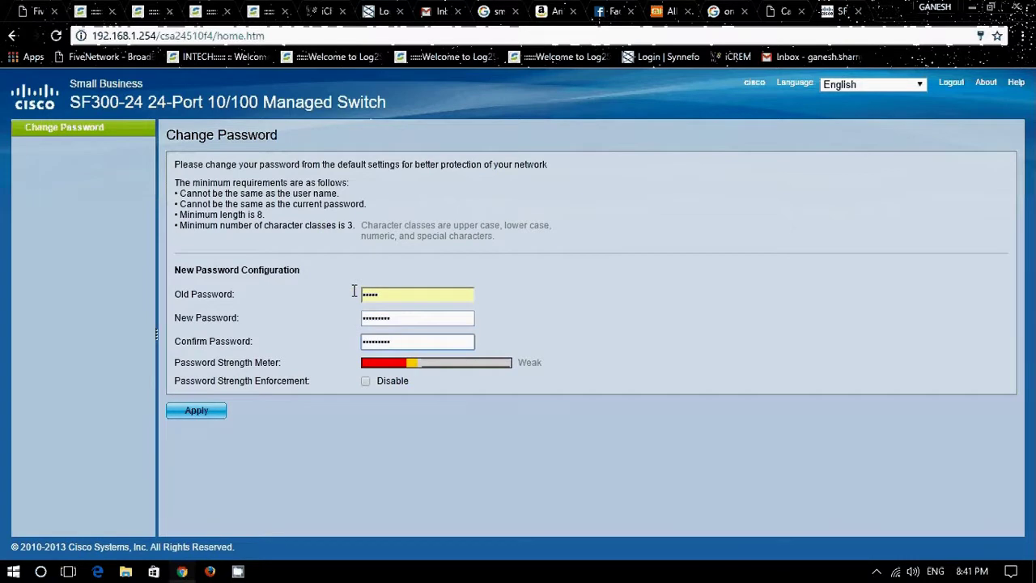
pyautogui.click(195, 411)
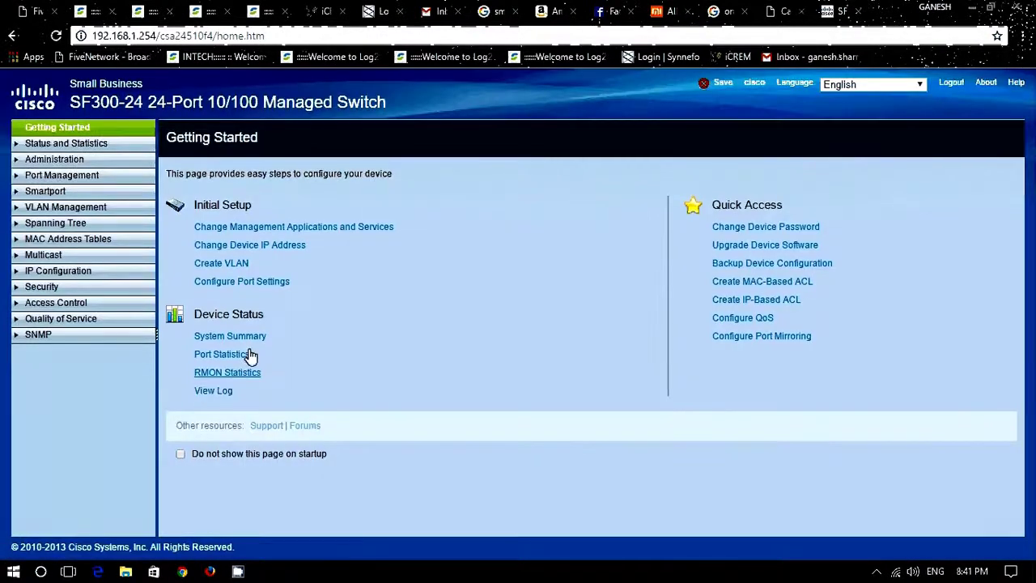
# Set the switch's management IP to static 172.29.22.102 and confirm the change
pyautogui.click(281, 246)
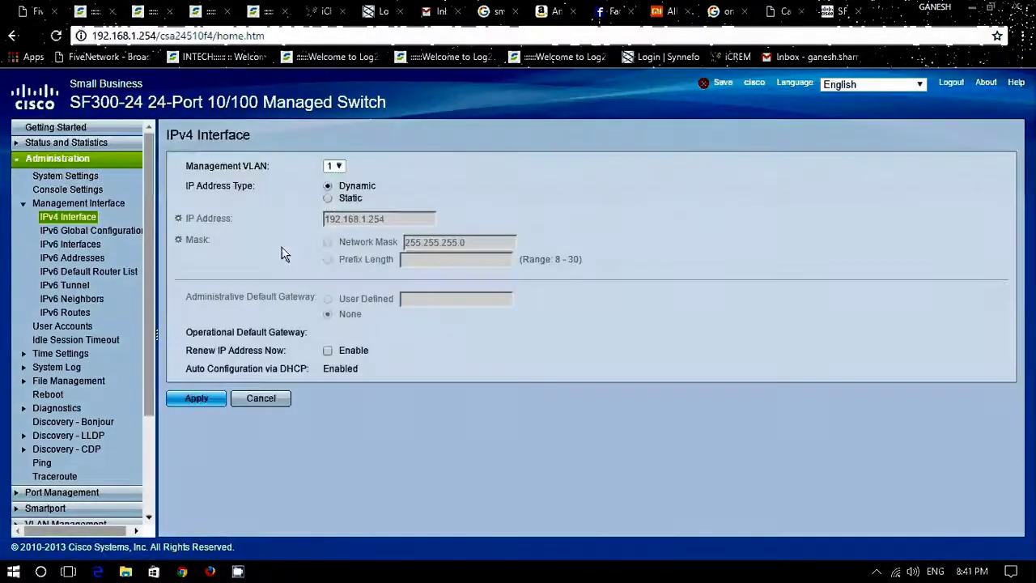
pyautogui.click(327, 197)
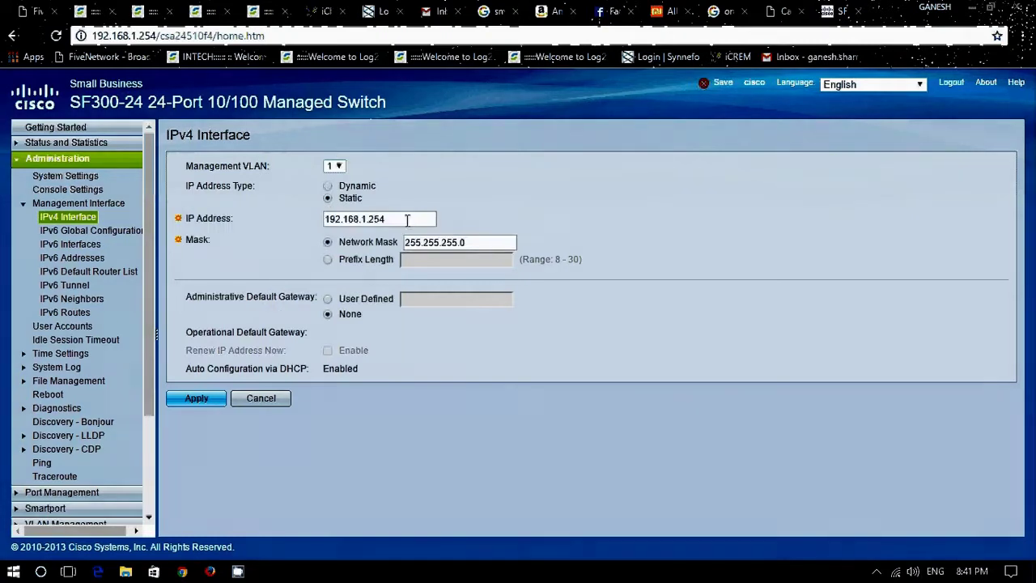
pyautogui.doubleClick(407, 220)
pyautogui.write('1')
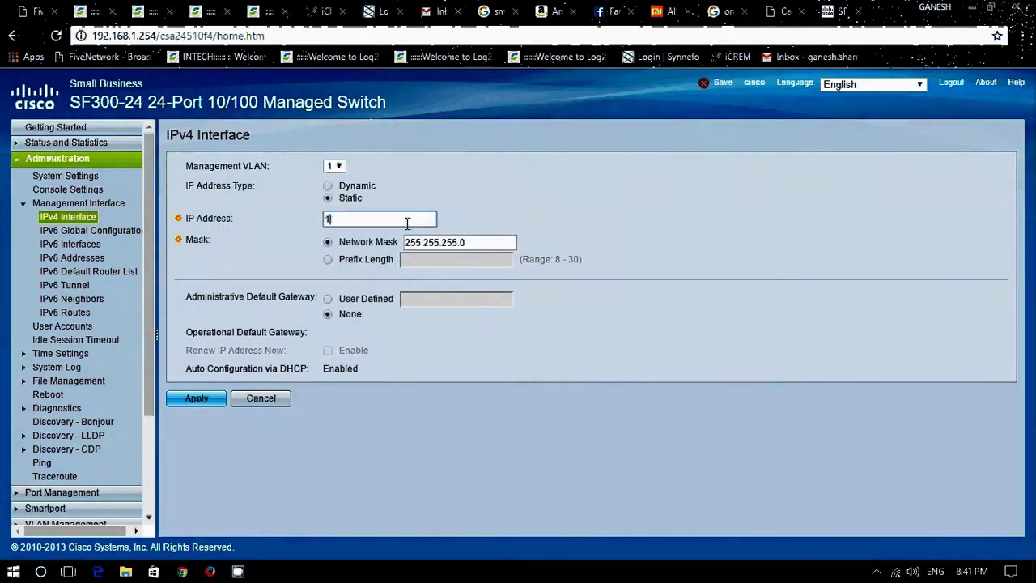
pyautogui.write('72.29.')
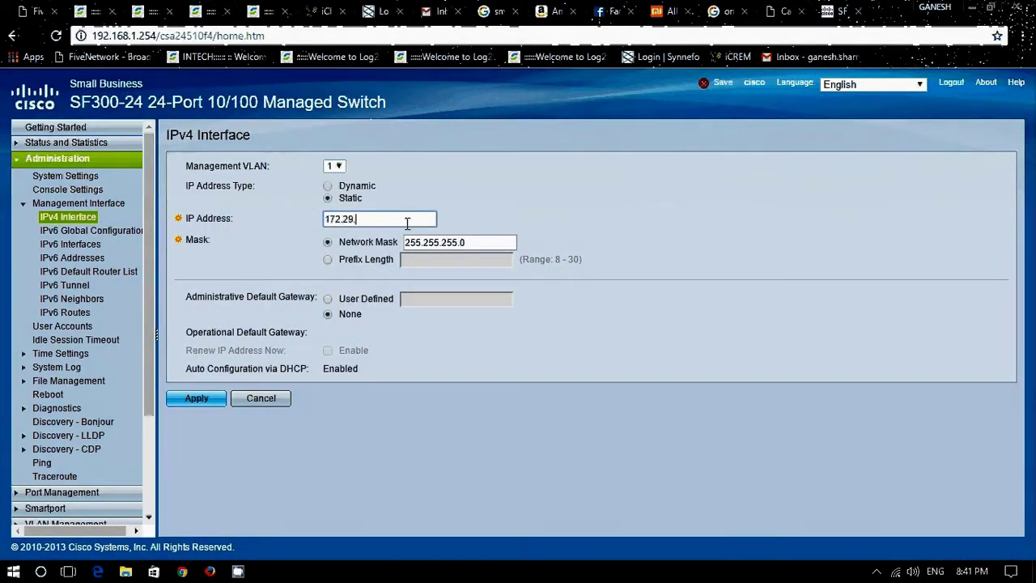
pyautogui.write('22.102')
pyautogui.click(195, 398)
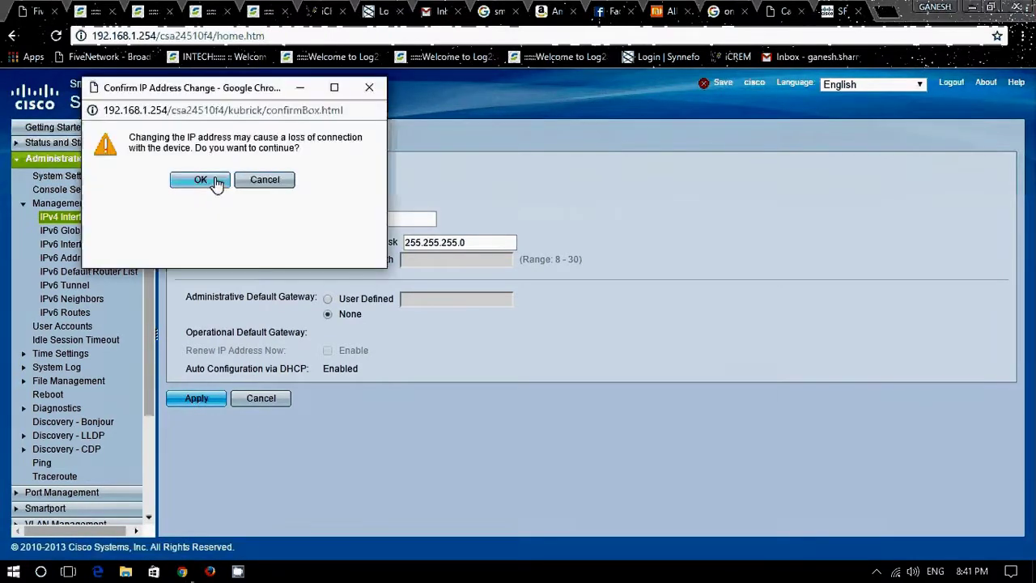
pyautogui.click(213, 178)
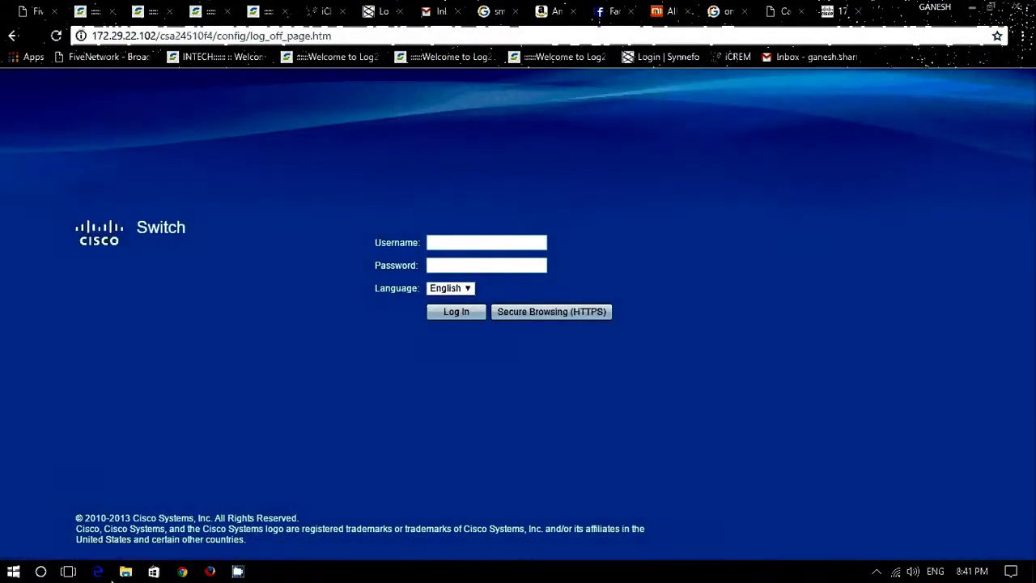
# Open the Ethernet adapter's properties from the Network and Sharing Center
pyautogui.rightClick(896, 572)
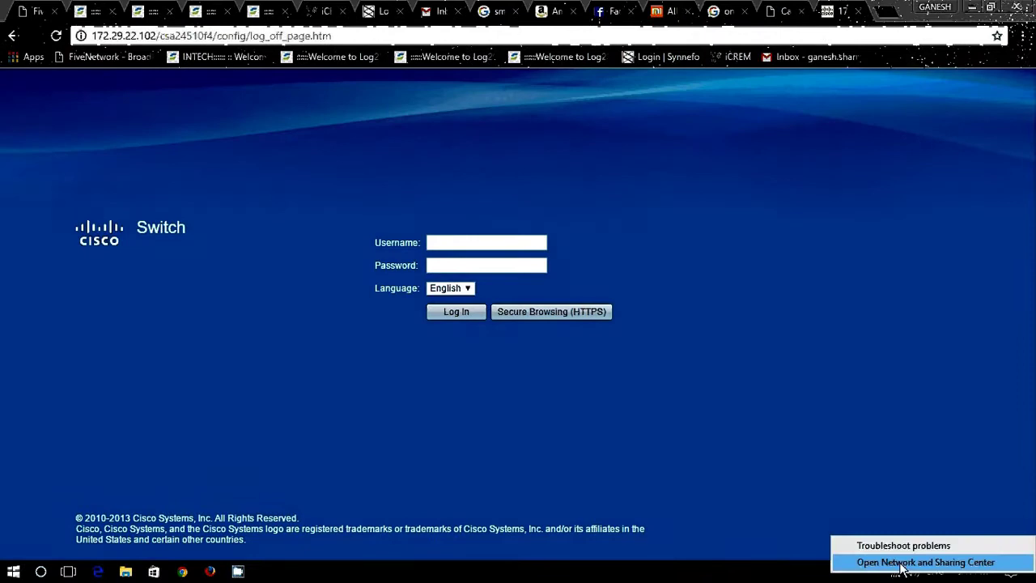
pyautogui.click(923, 559)
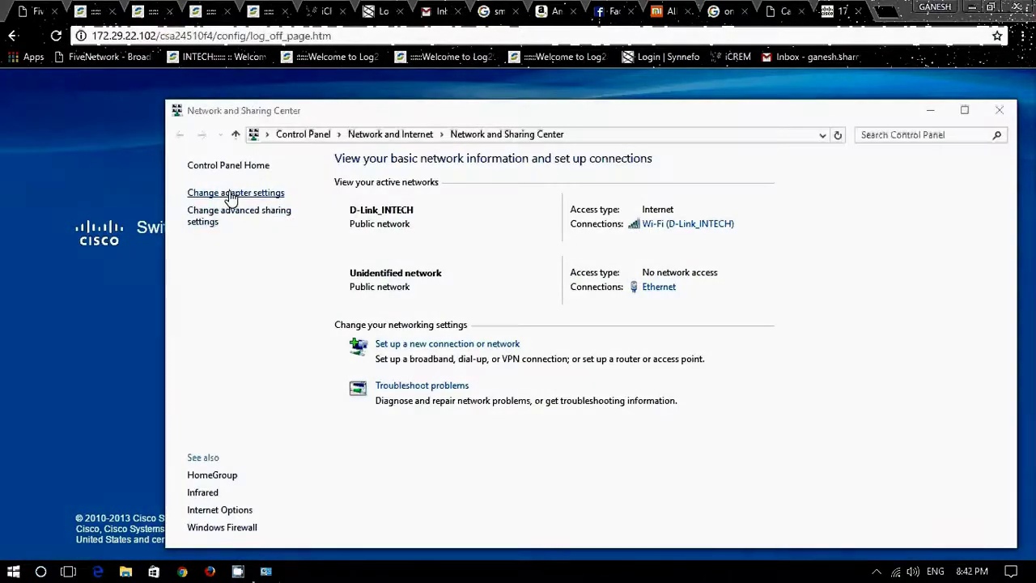
pyautogui.click(236, 193)
pyautogui.rightClick(314, 119)
pyautogui.click(336, 263)
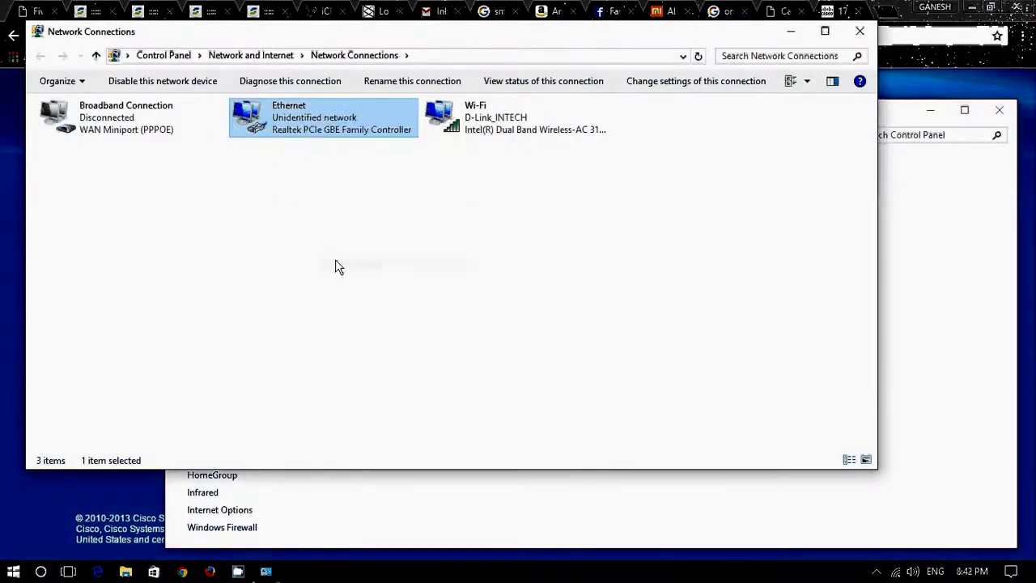
# Add second IPv4 address 172.29.22.123 with mask 255.255.0.0 and close the adapter windows
pyautogui.click(207, 256)
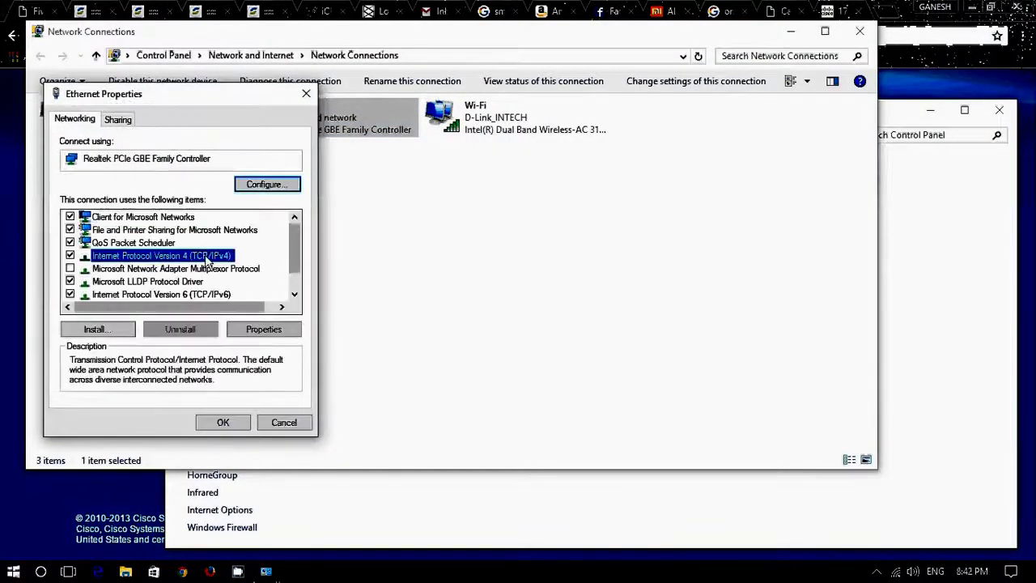
pyautogui.click(263, 328)
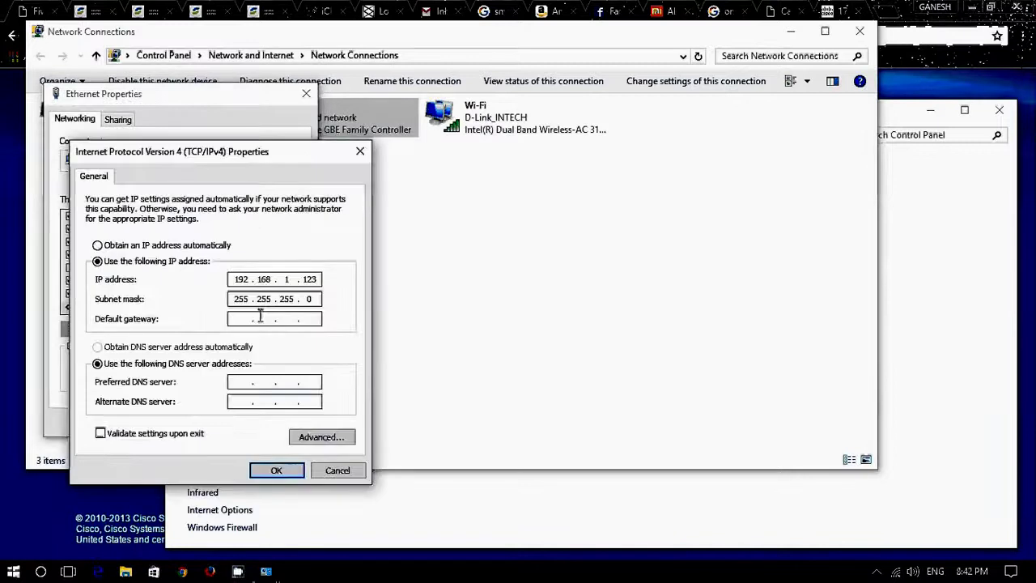
pyautogui.click(330, 442)
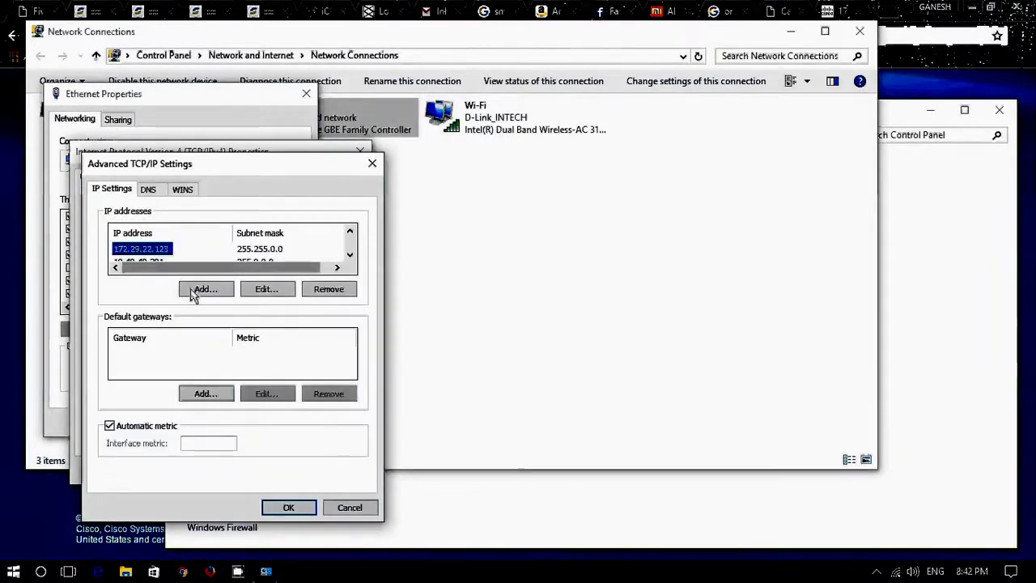
pyautogui.click(195, 292)
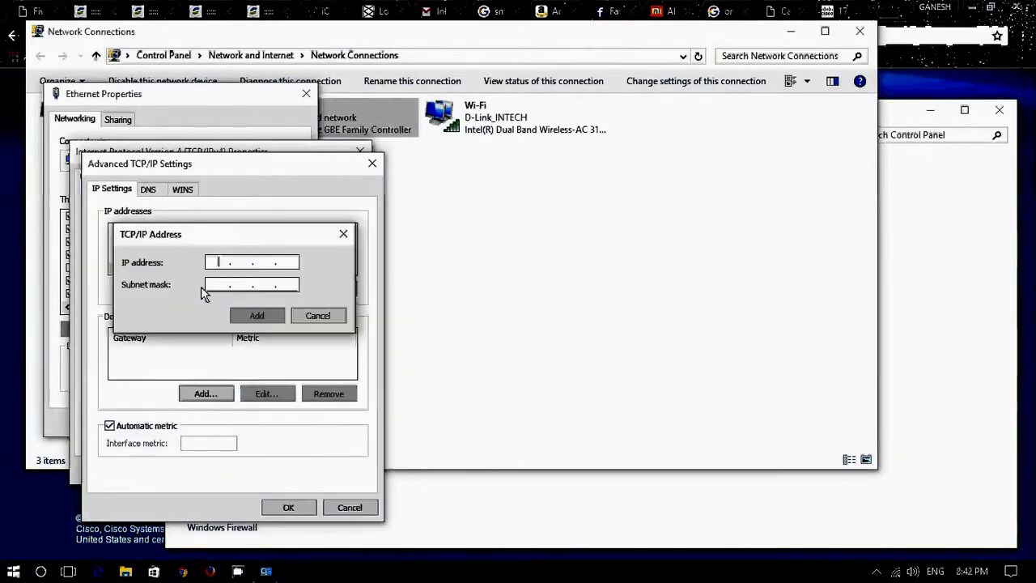
pyautogui.click(308, 317)
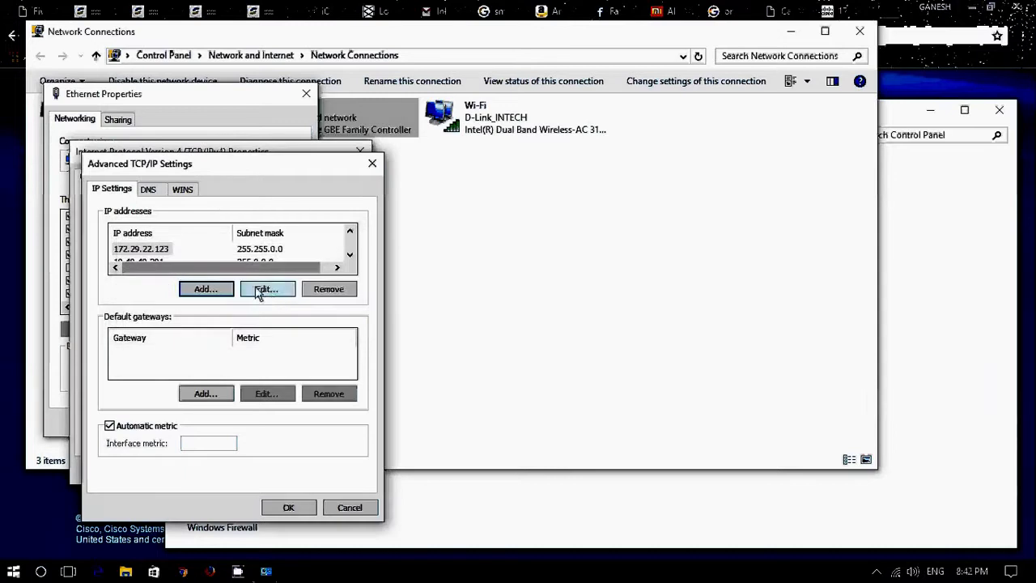
pyautogui.click(277, 295)
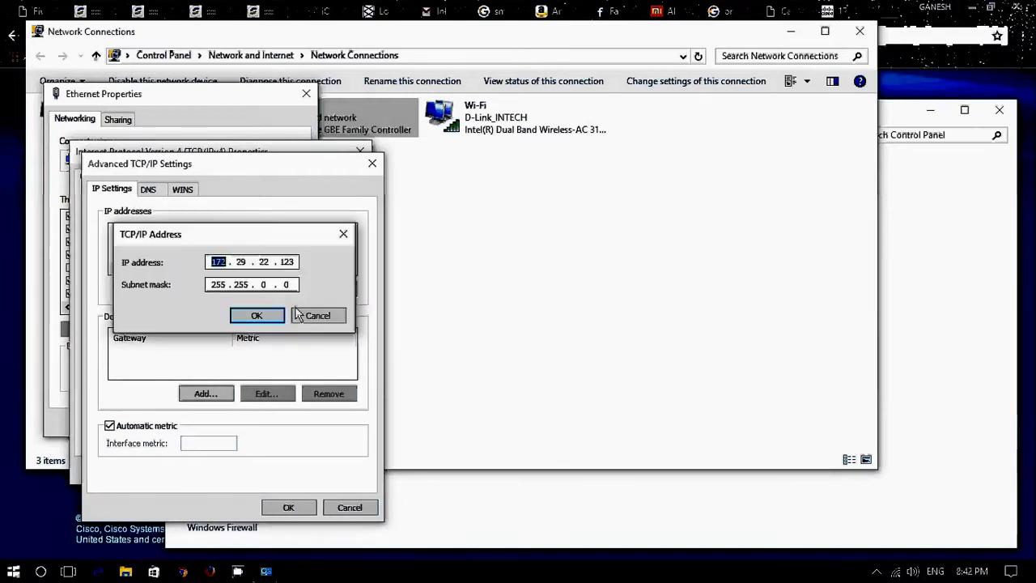
pyautogui.click(263, 318)
pyautogui.click(285, 508)
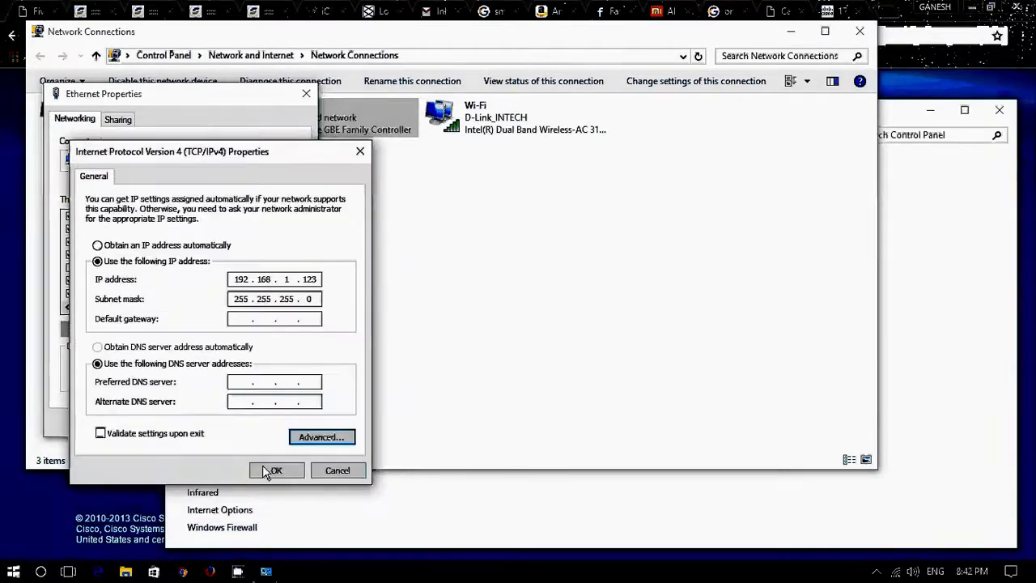
pyautogui.click(261, 469)
pyautogui.click(229, 426)
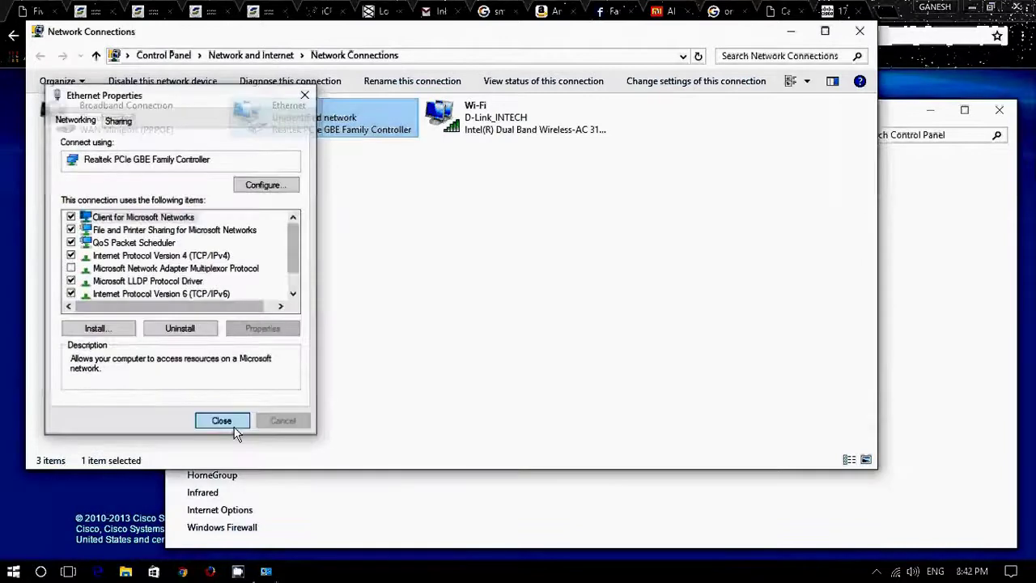
pyautogui.click(857, 32)
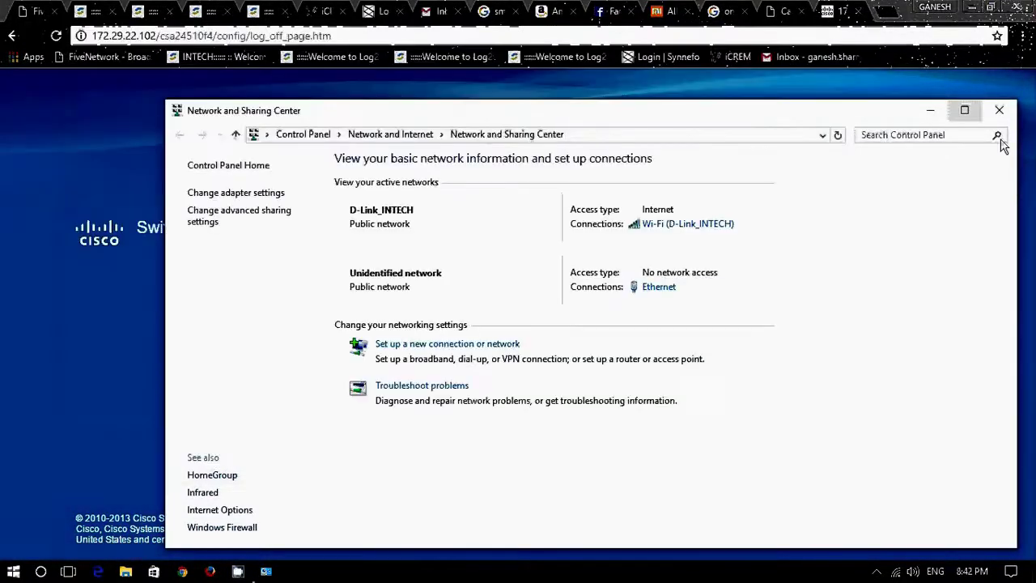
# Sign in to the switch with the admin credentials, declining to save the password
pyautogui.click(999, 110)
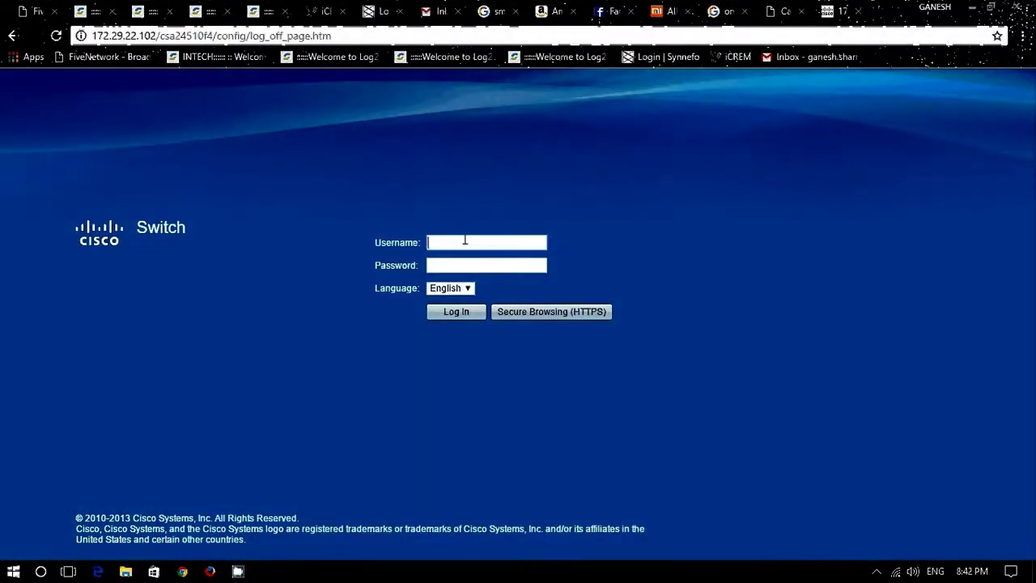
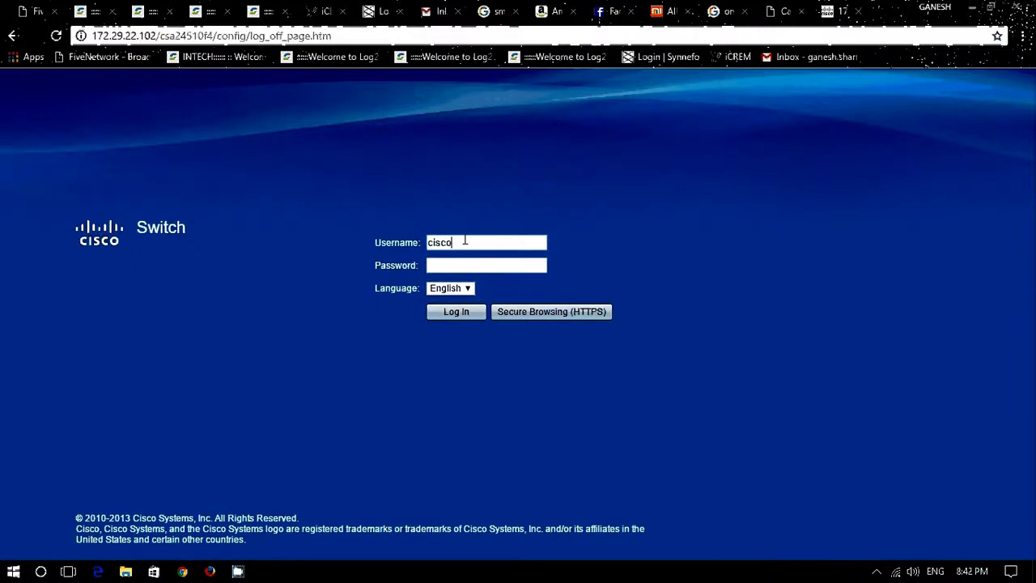
pyautogui.press('Tab')
pyautogui.click(456, 314)
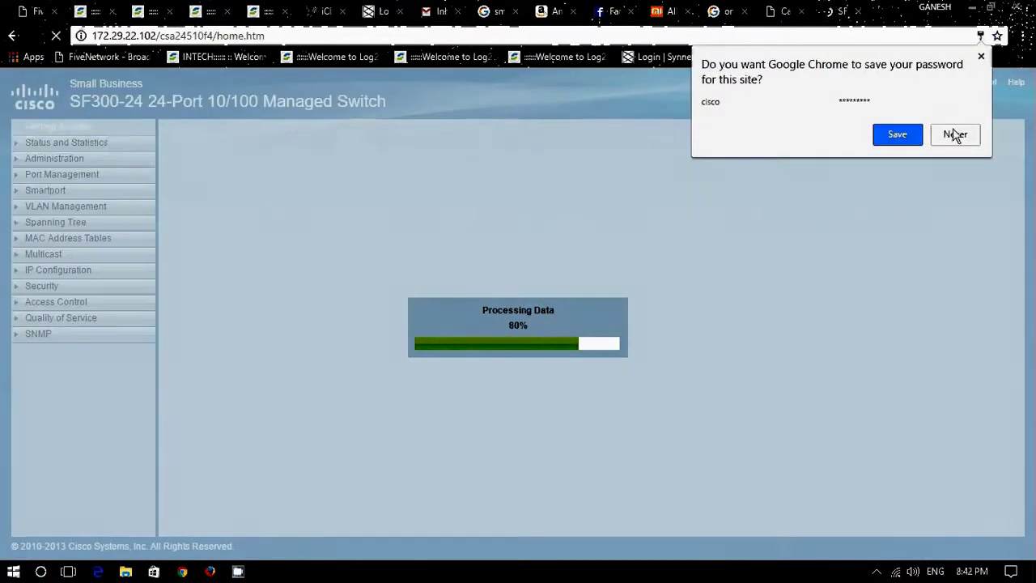
pyautogui.click(948, 134)
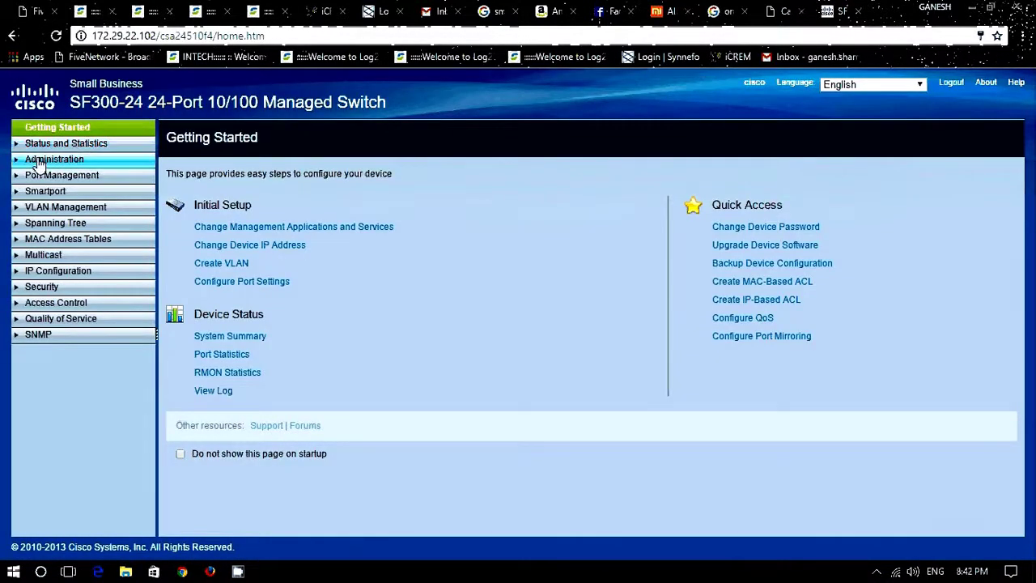
# Enable Protected Port on FE1 in Port Settings
pyautogui.click(49, 175)
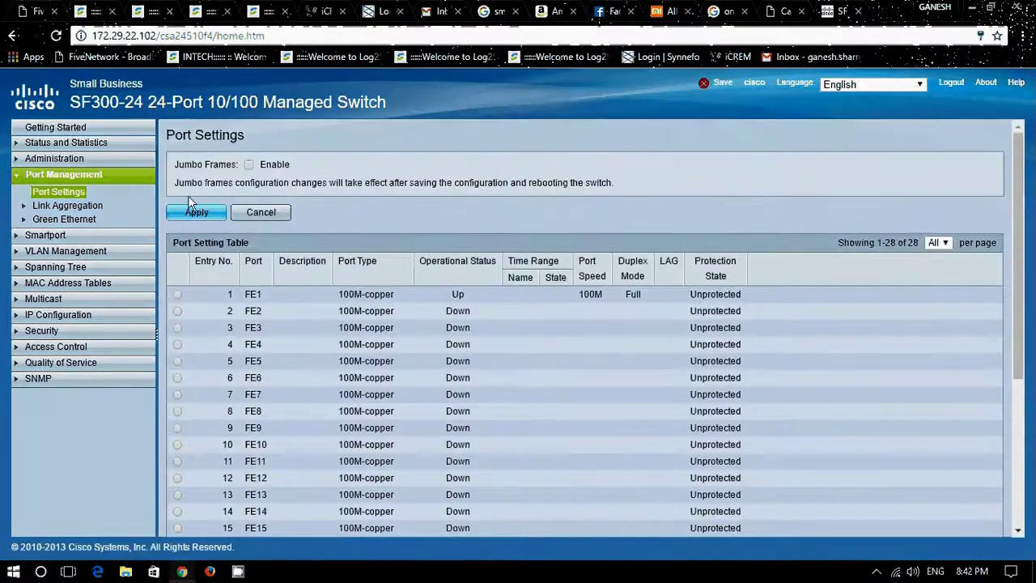
pyautogui.click(176, 295)
pyautogui.scroll(-3, 457, 384)
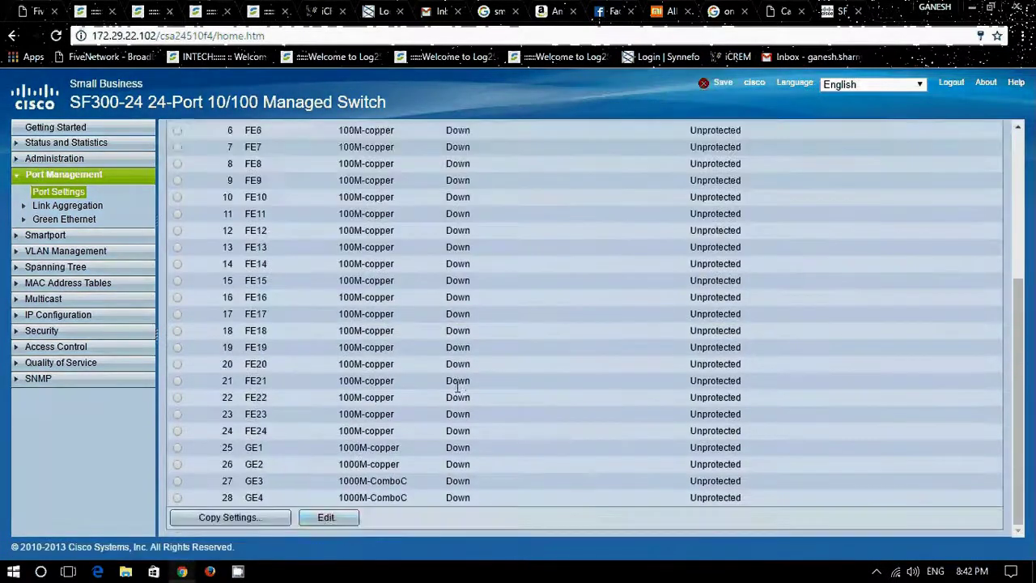
pyautogui.click(328, 518)
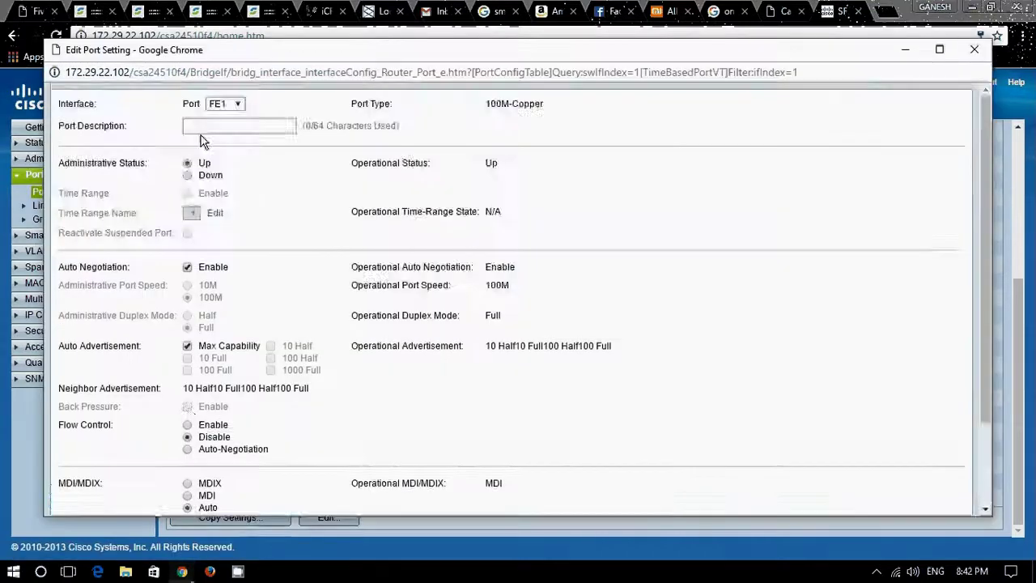
pyautogui.scroll(-2, 192, 292)
pyautogui.click(187, 436)
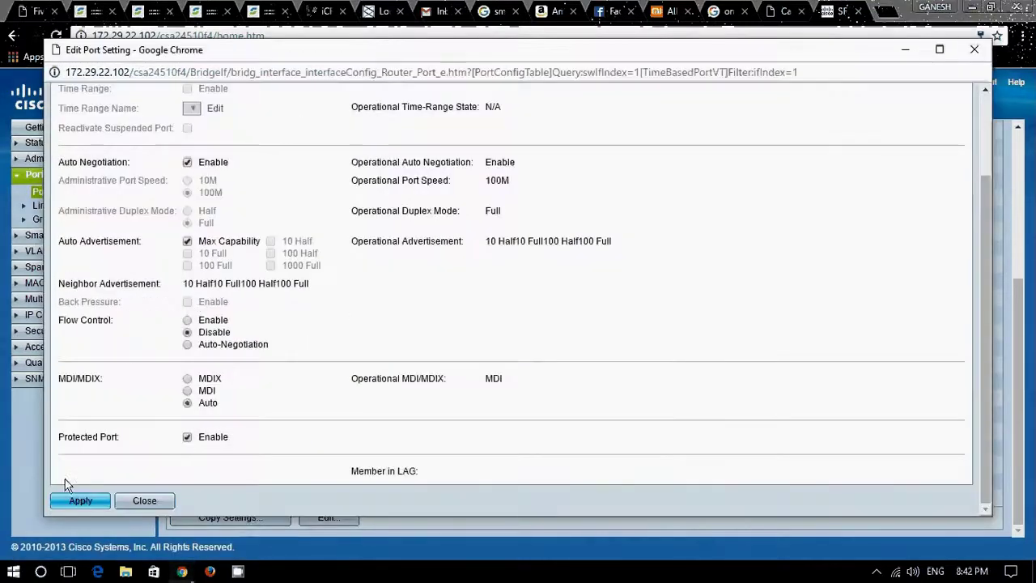
pyautogui.click(73, 501)
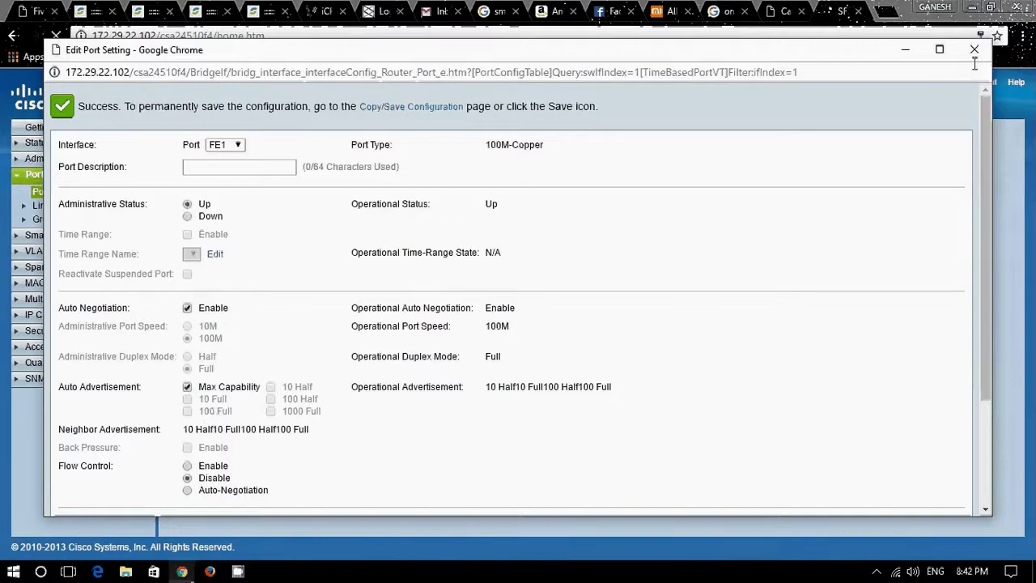
pyautogui.click(974, 51)
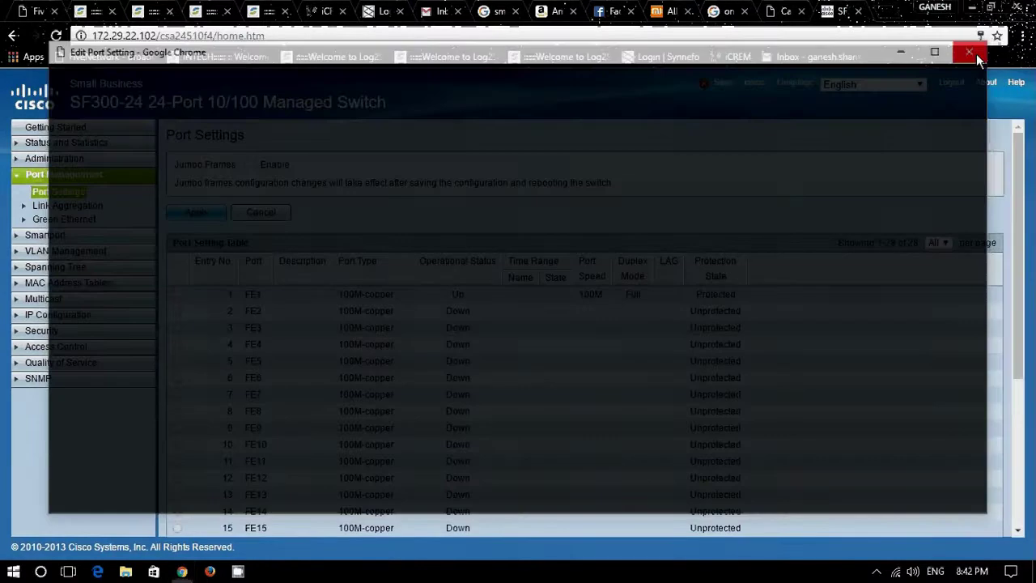
# Copy FE1's protected-port settings to ports 1-24
pyautogui.click(178, 295)
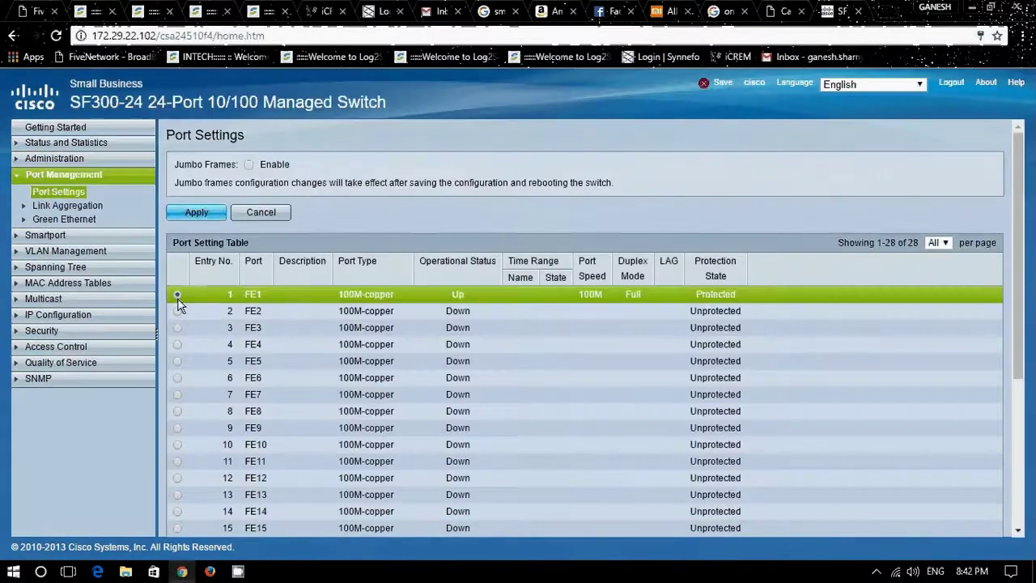
pyautogui.scroll(-1, 730, 390)
pyautogui.scroll(-5, 730, 390)
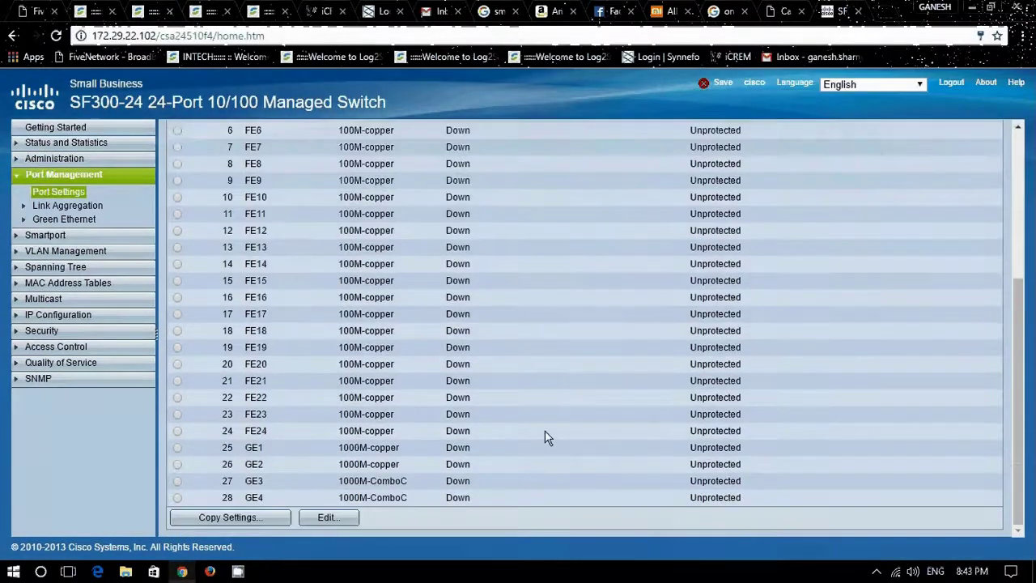
pyautogui.click(271, 522)
pyautogui.click(172, 123)
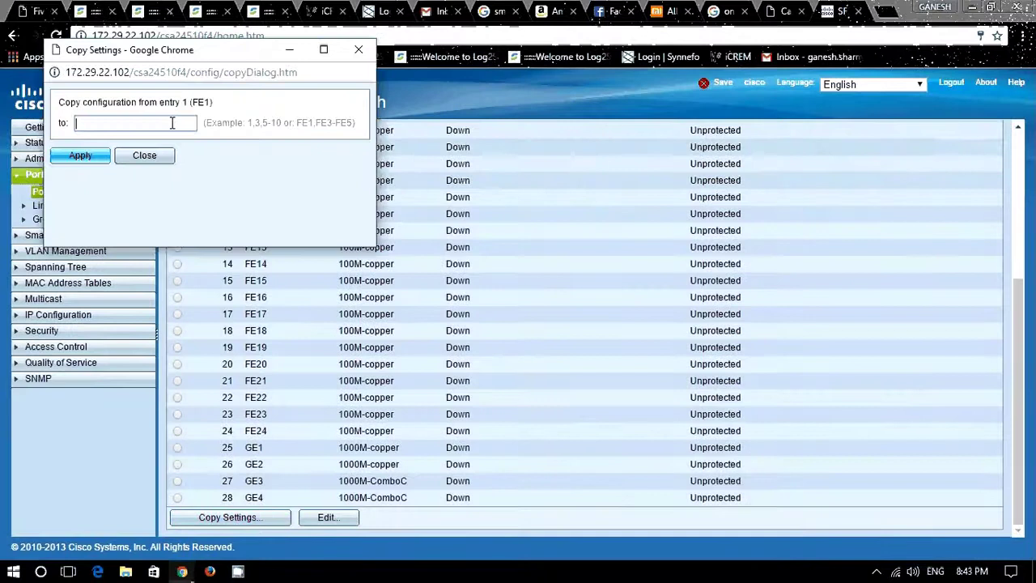
pyautogui.write('1-24')
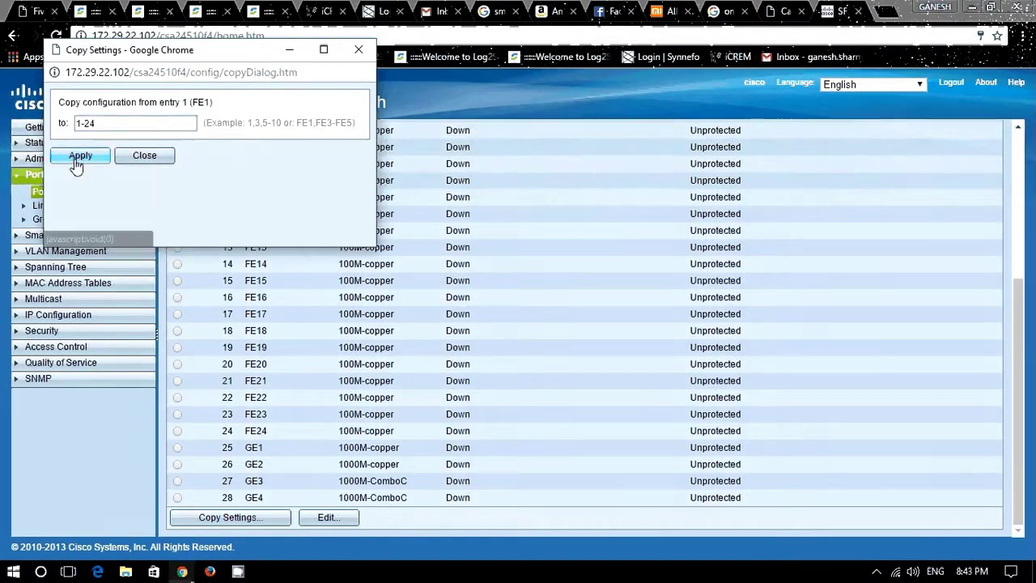
pyautogui.click(75, 159)
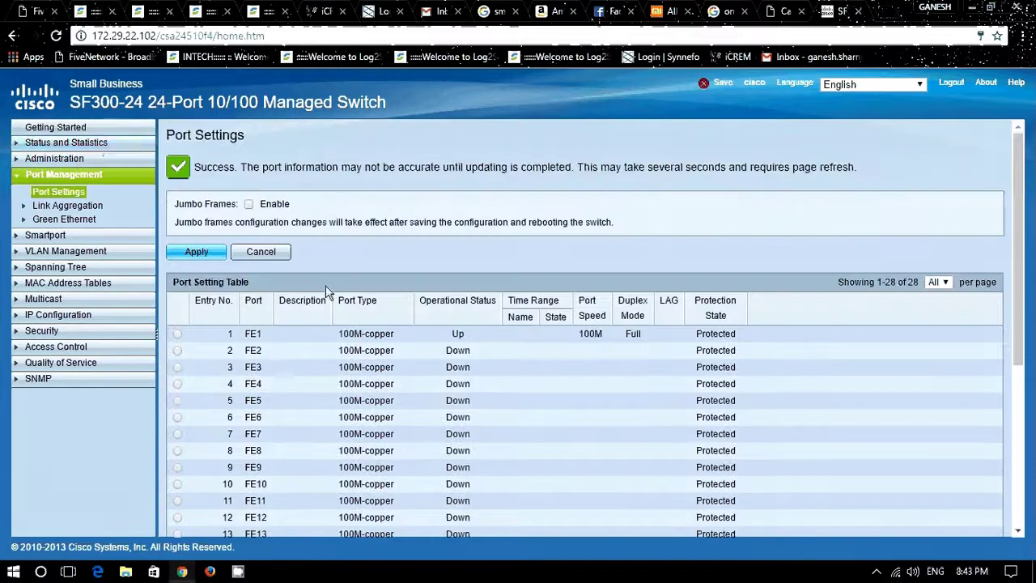
pyautogui.scroll(-4, 328, 293)
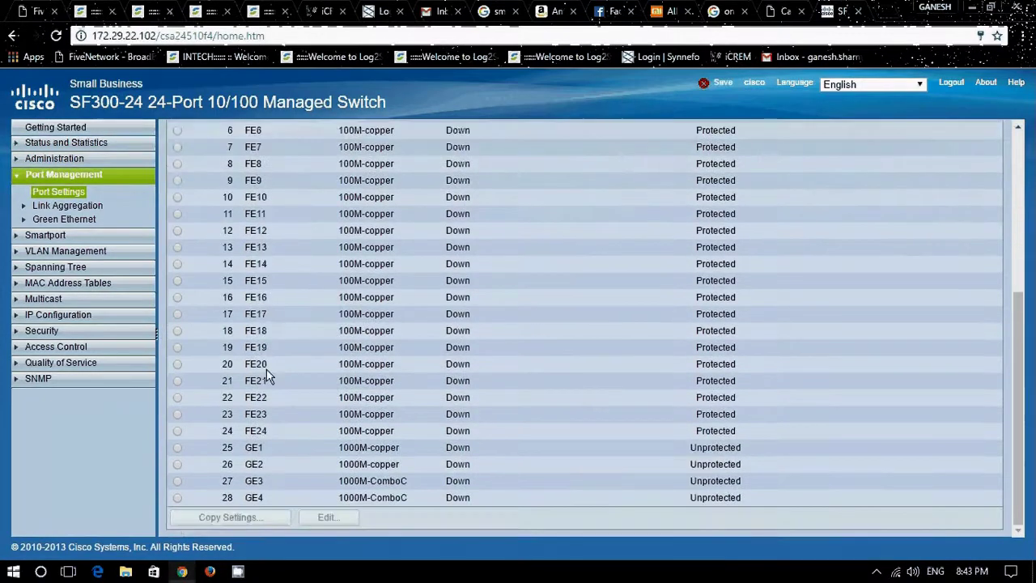
pyautogui.click(178, 447)
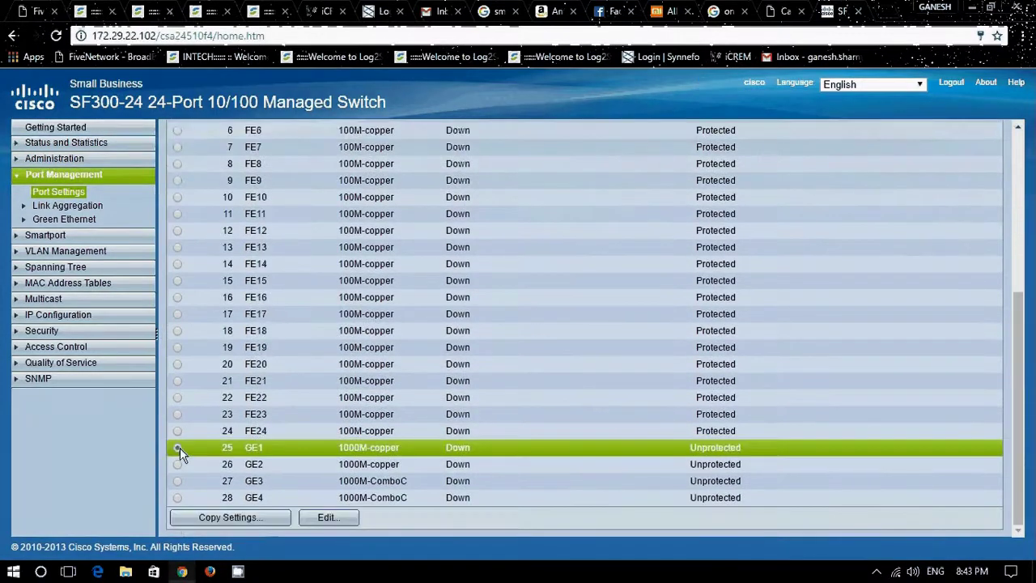
# Enable Protected Port on GE1 and apply
pyautogui.click(347, 521)
pyautogui.scroll(-3, 259, 347)
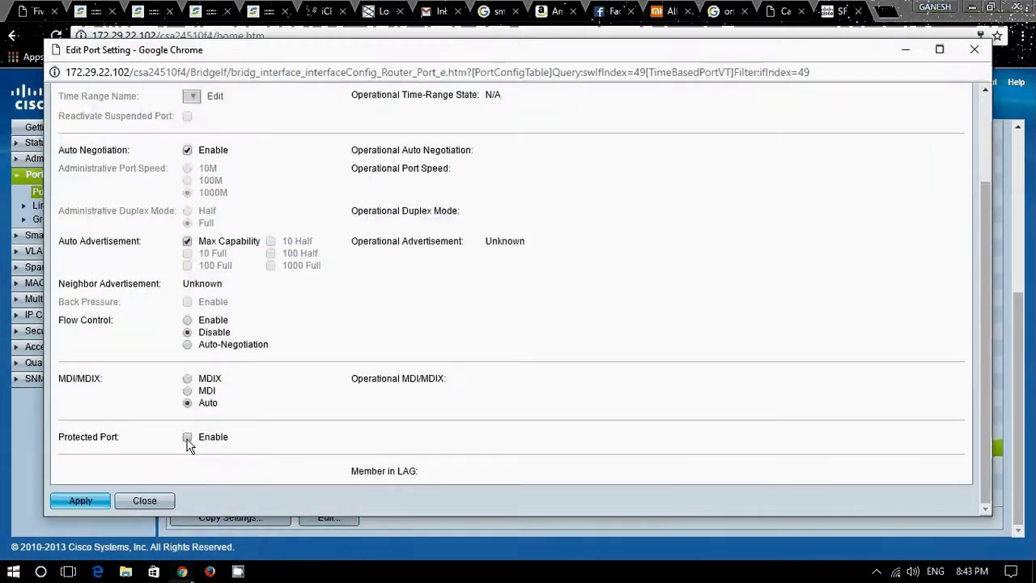
pyautogui.click(187, 438)
pyautogui.click(80, 500)
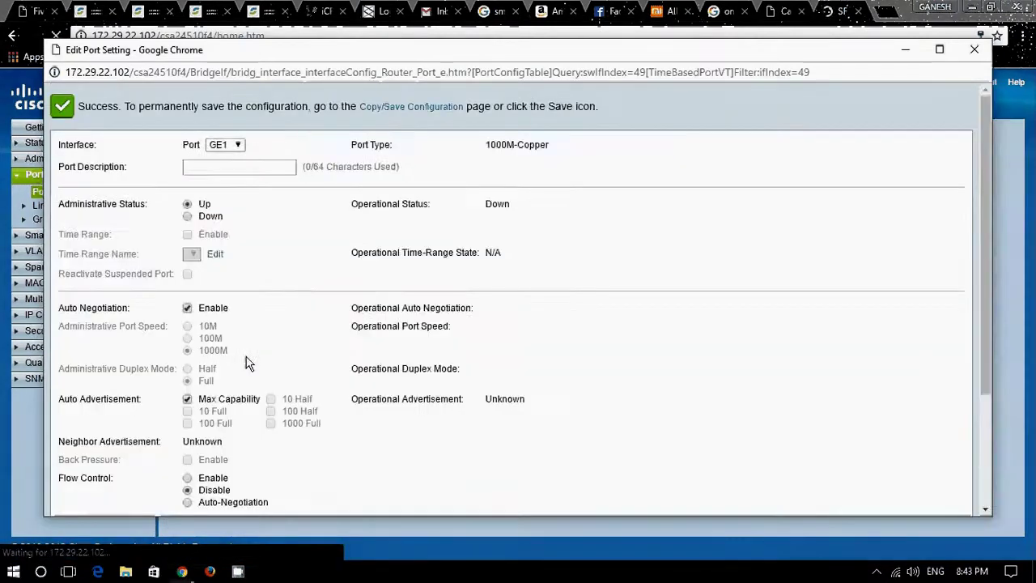
pyautogui.click(974, 49)
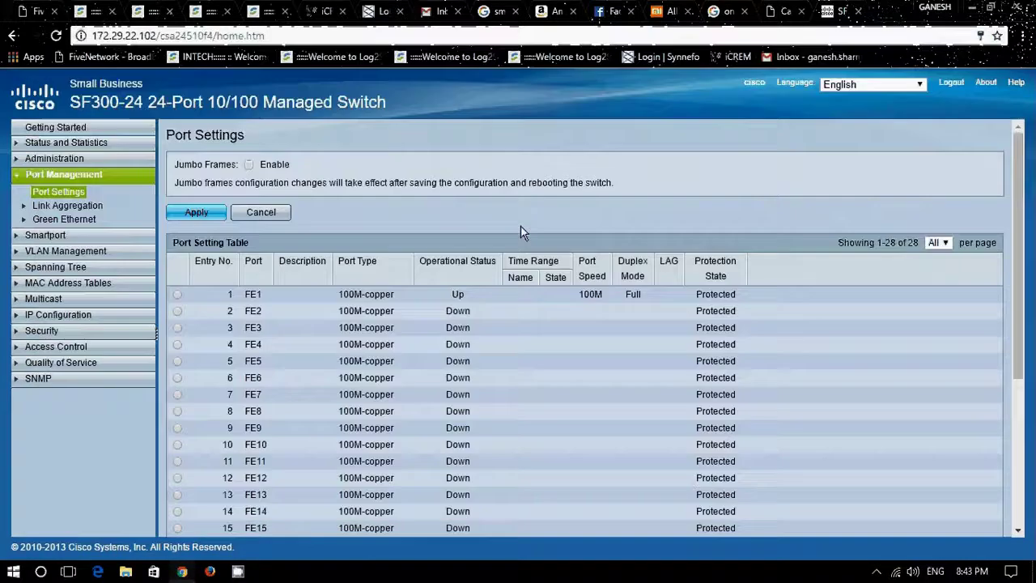
# Copy GE1's settings to ports ge1-ge3
pyautogui.scroll(-5, 502, 291)
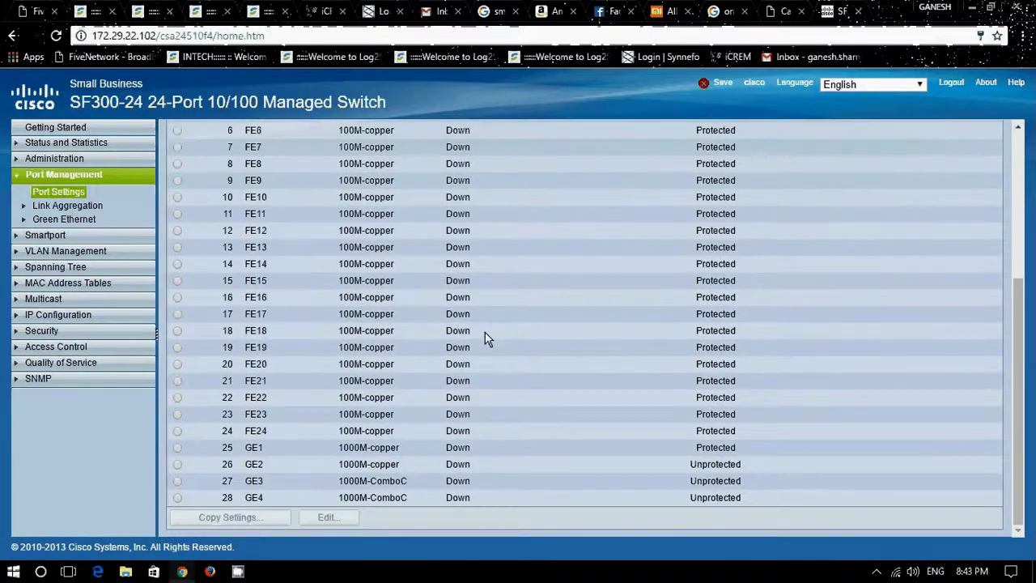
pyautogui.click(178, 447)
pyautogui.click(229, 516)
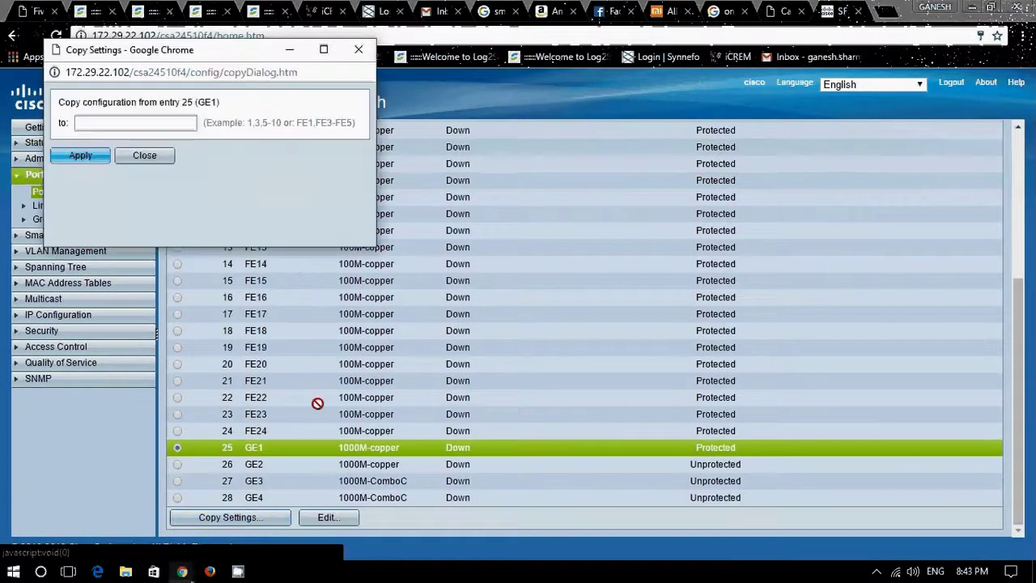
pyautogui.click(175, 125)
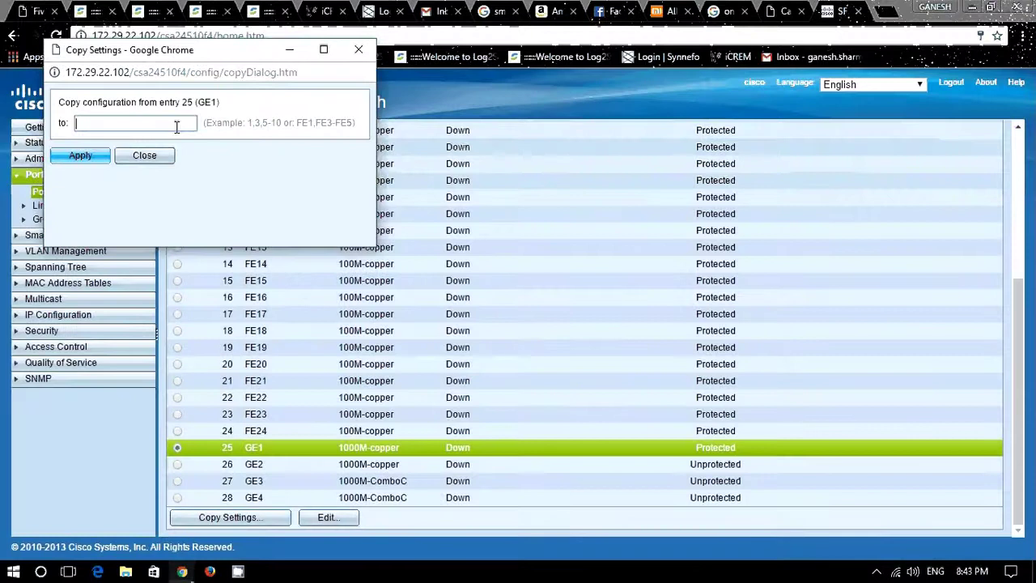
pyautogui.write('ge1-ge3')
pyautogui.click(81, 155)
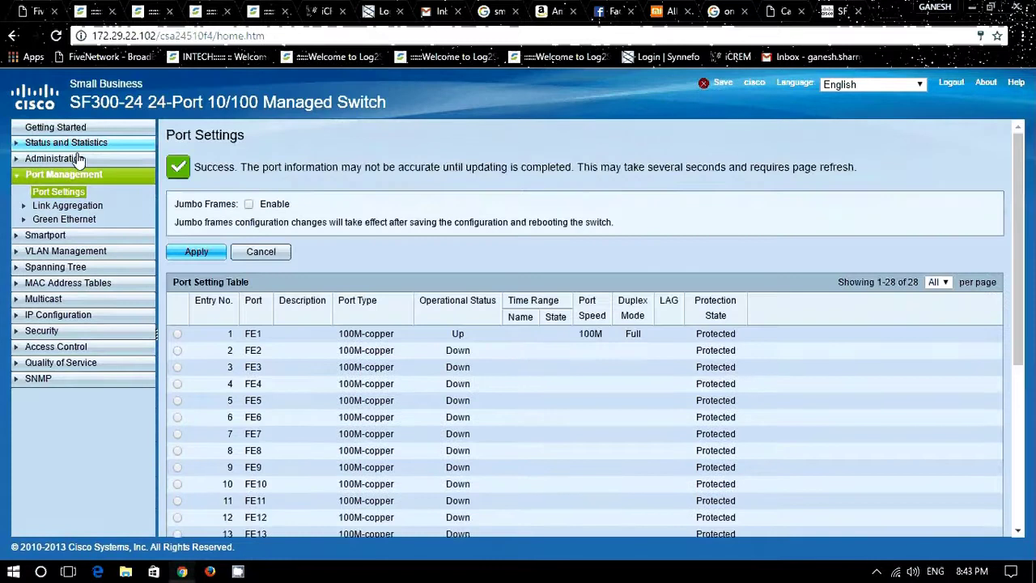
# Disable CDP status on the switch and apply
pyautogui.click(63, 174)
pyautogui.click(49, 190)
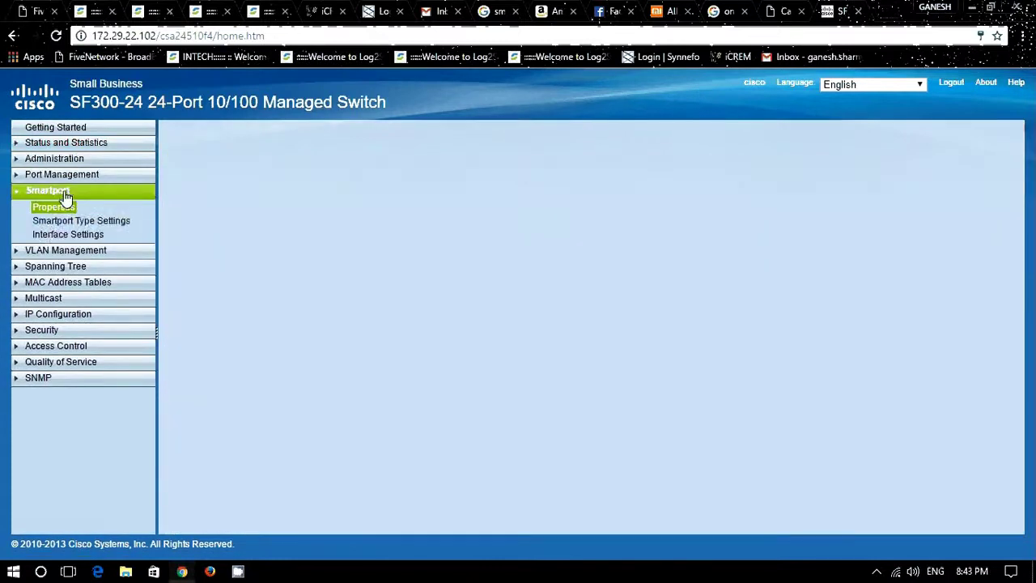
pyautogui.click(584, 225)
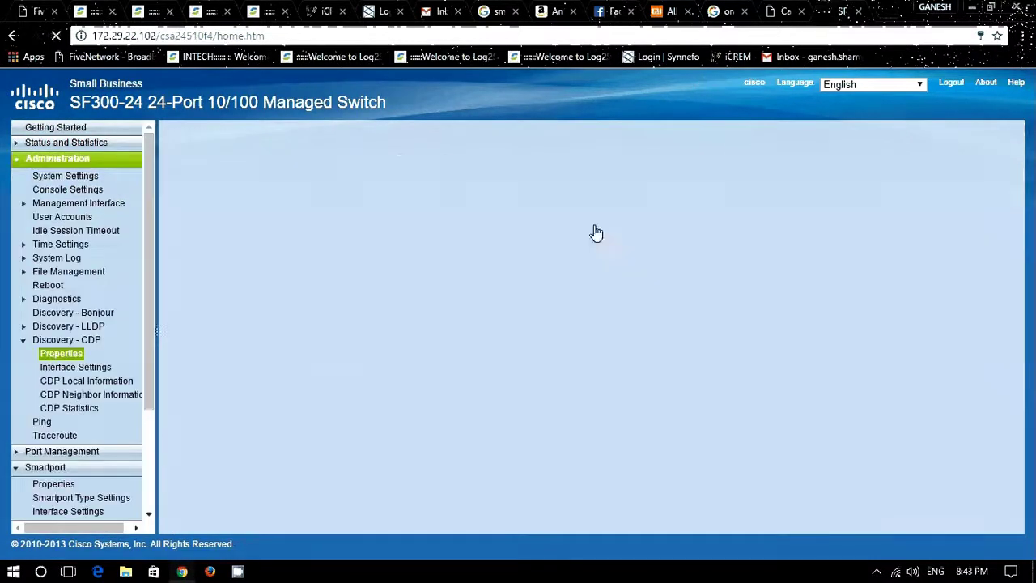
pyautogui.click(434, 164)
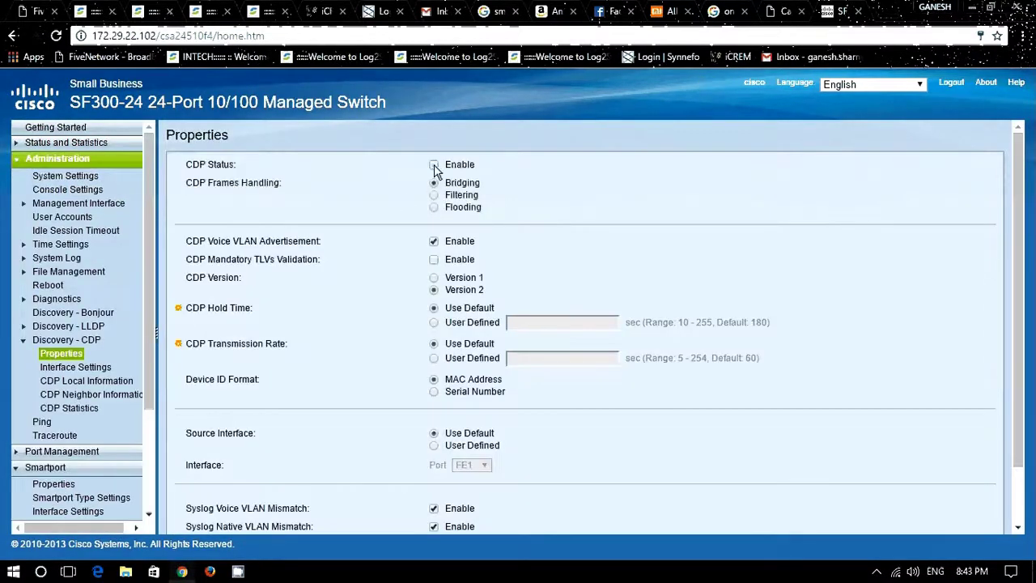
pyautogui.scroll(-2, 335, 363)
pyautogui.click(211, 508)
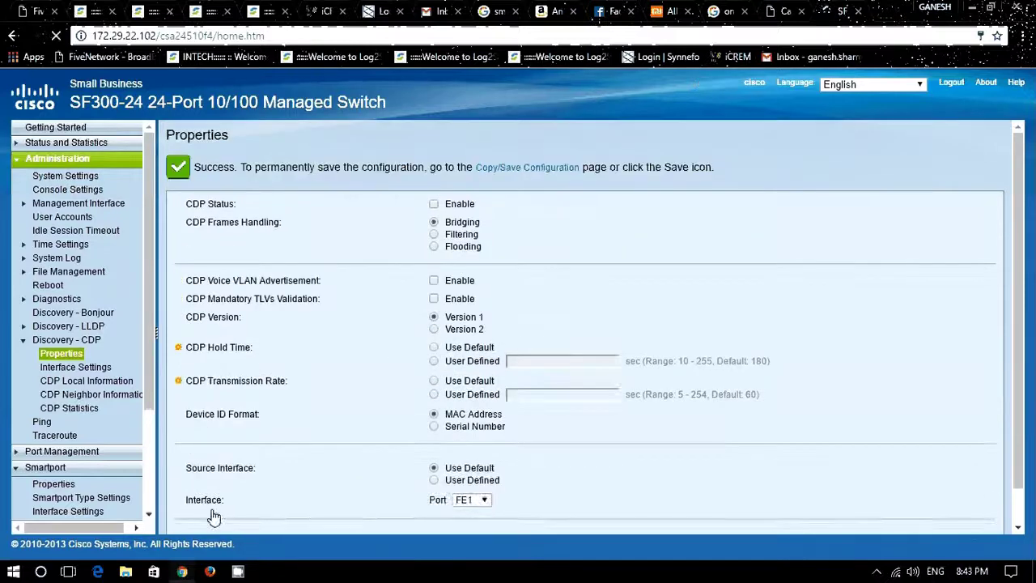
# Disable LLDP status on the switch and apply
pyautogui.click(90, 326)
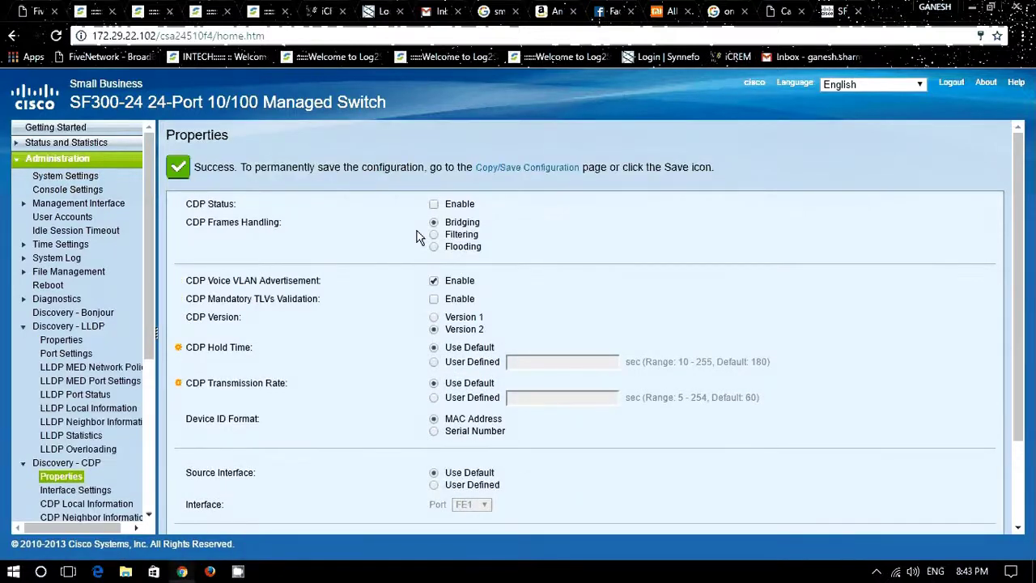
pyautogui.click(61, 340)
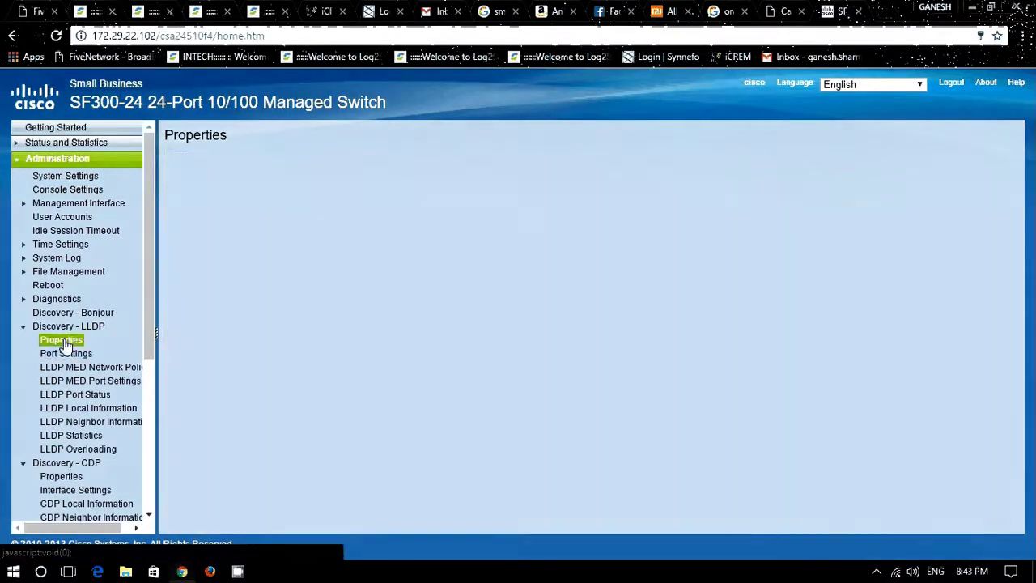
pyautogui.click(380, 187)
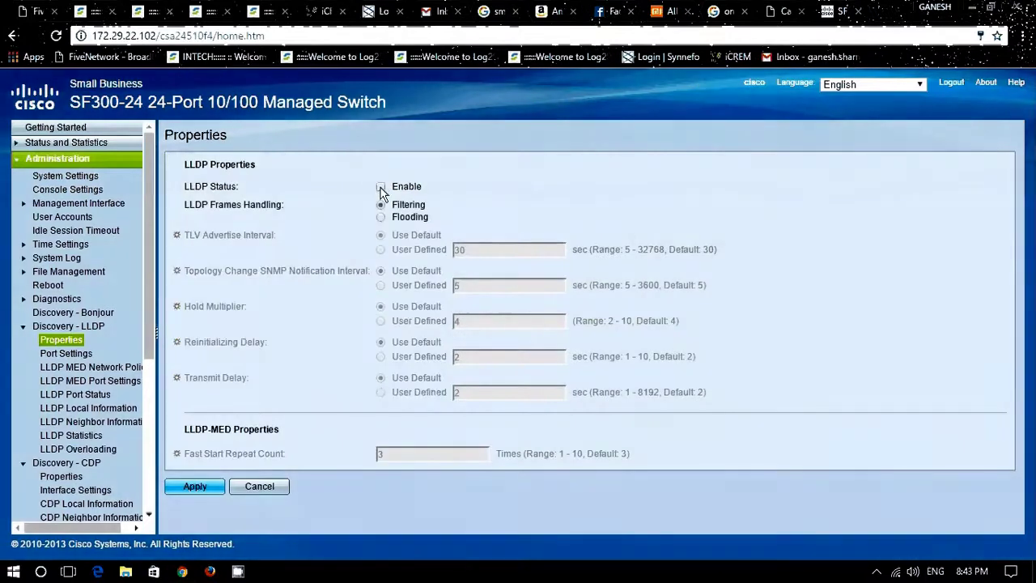
pyautogui.click(192, 493)
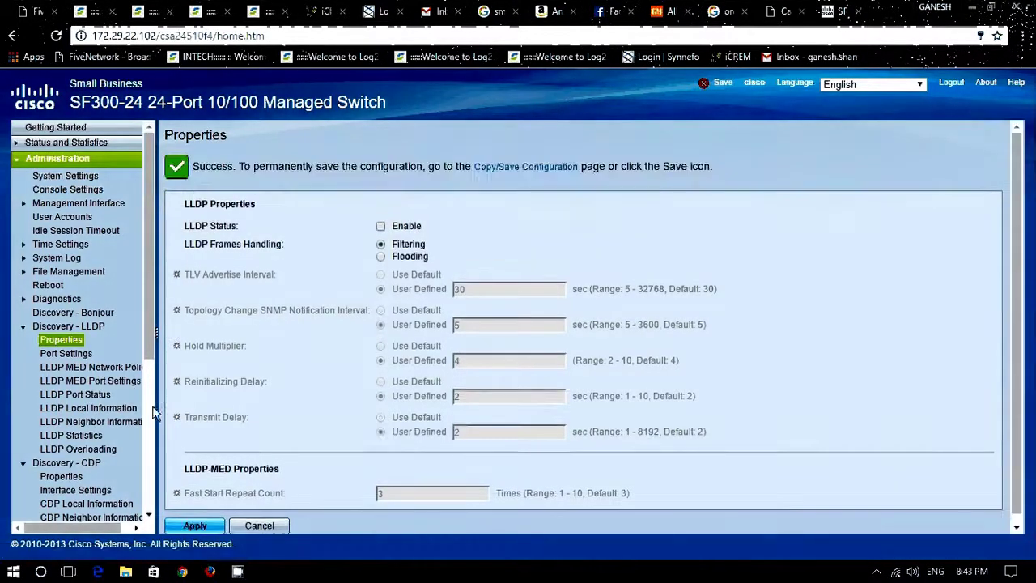
# Check on Smartport Properties that CDP and LLDP operational status are Disabled
pyautogui.click(25, 326)
pyautogui.click(24, 340)
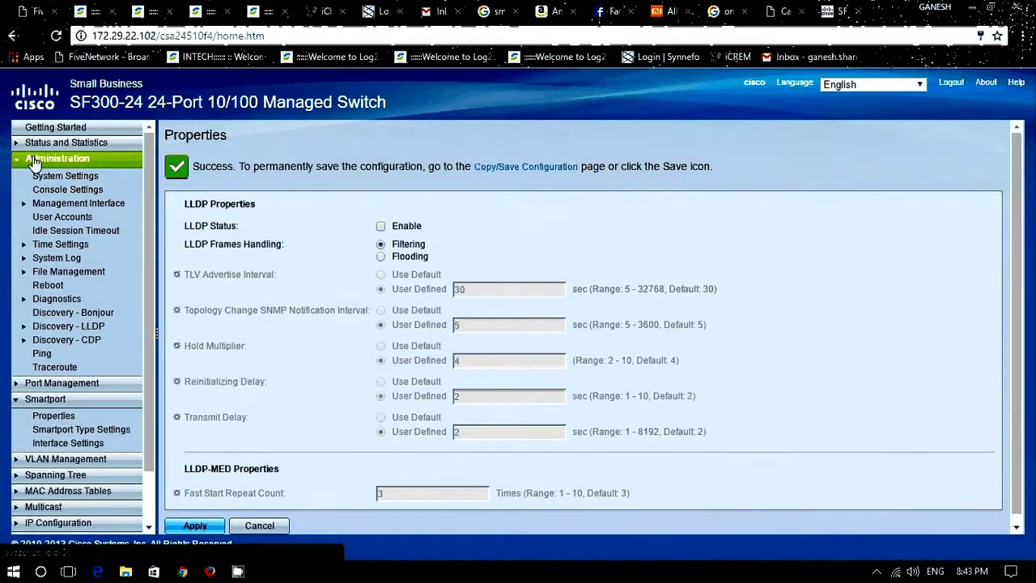
pyautogui.click(57, 159)
pyautogui.click(63, 194)
pyautogui.click(63, 193)
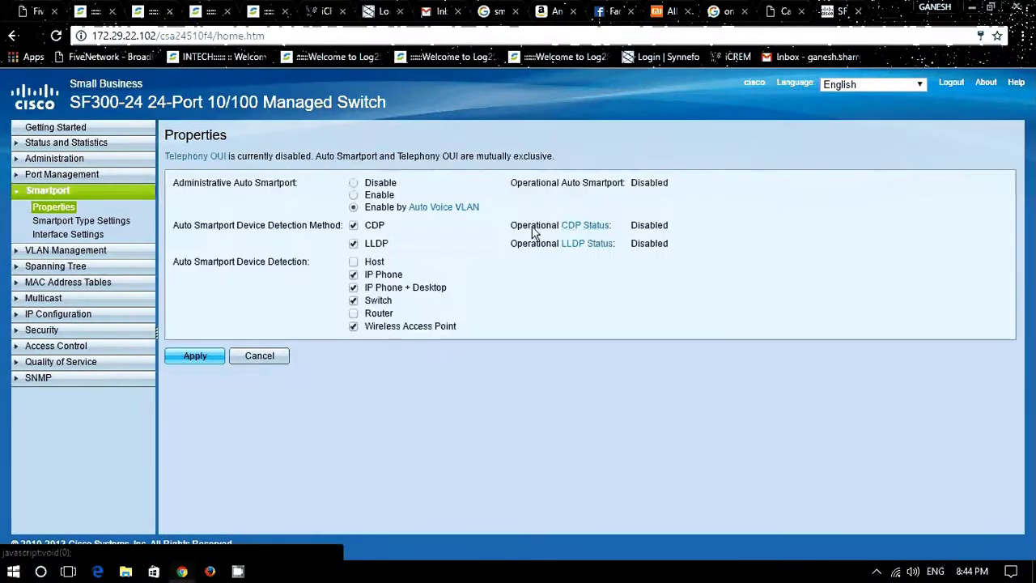
pyautogui.moveTo(663, 231)
pyautogui.mouseDown()
pyautogui.moveTo(605, 240)
pyautogui.moveTo(679, 256)
pyautogui.moveTo(658, 227)
pyautogui.moveTo(650, 240)
pyautogui.moveTo(677, 245)
pyautogui.moveTo(648, 237)
pyautogui.moveTo(668, 243)
pyautogui.mouseUp()
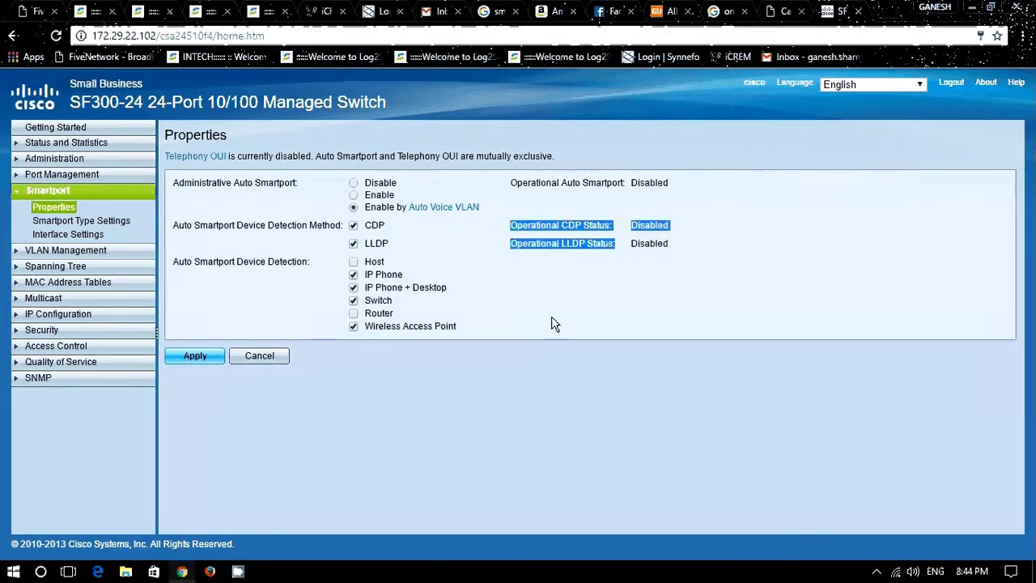
pyautogui.click(232, 333)
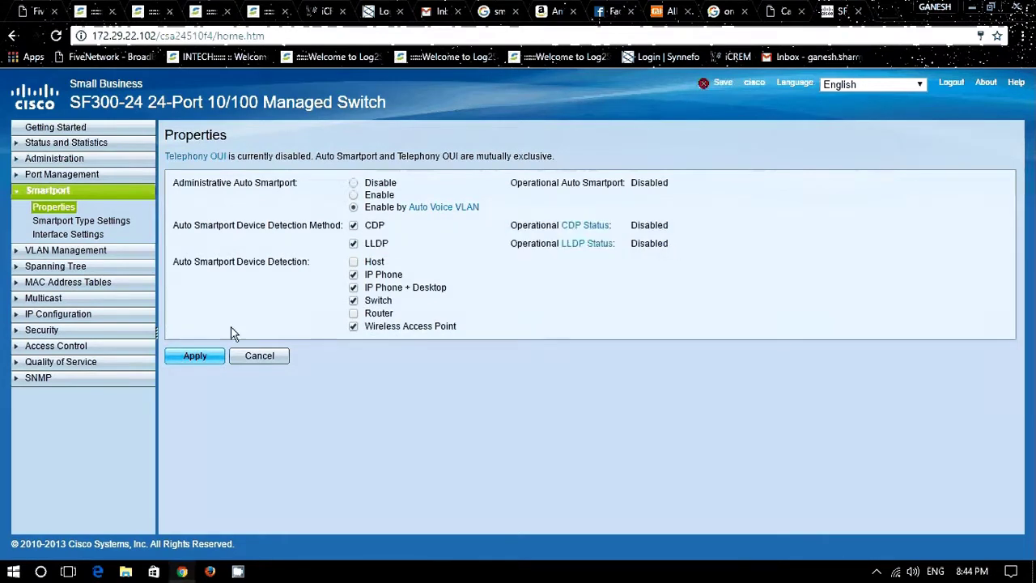
pyautogui.click(47, 191)
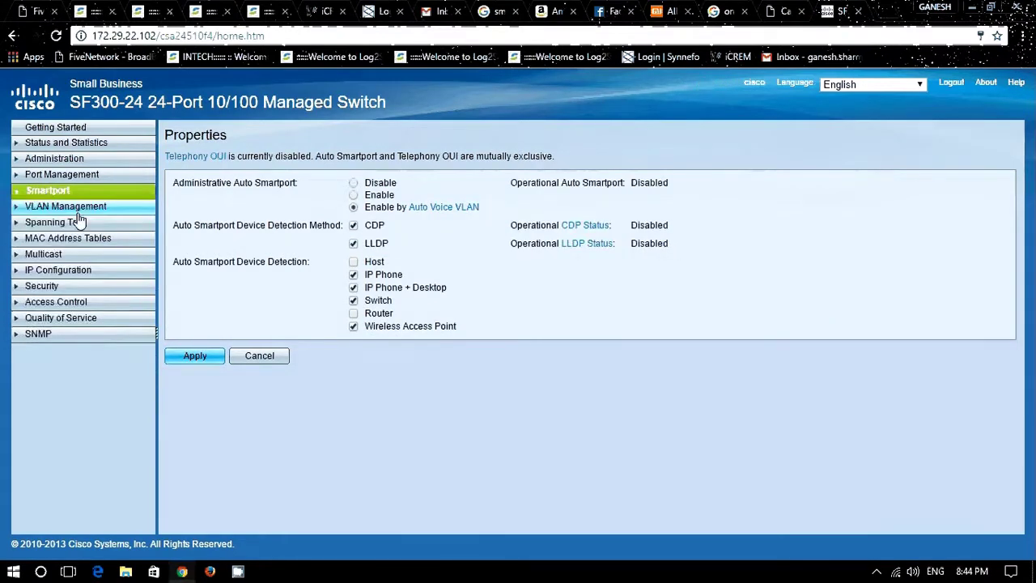
# Enable the Telnet service under Security > TCP/UDP Services
pyautogui.click(44, 287)
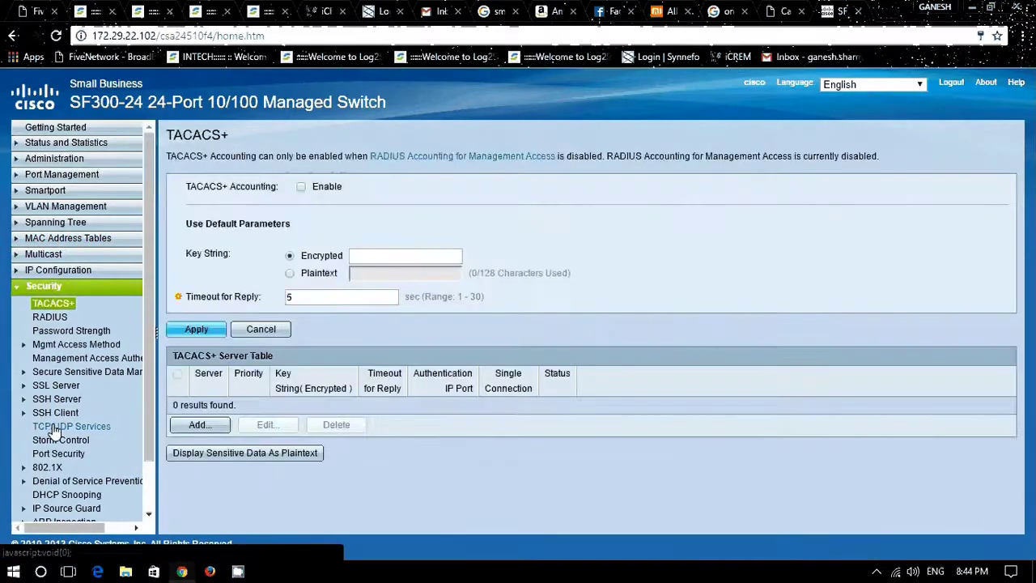
pyautogui.click(53, 426)
pyautogui.click(250, 219)
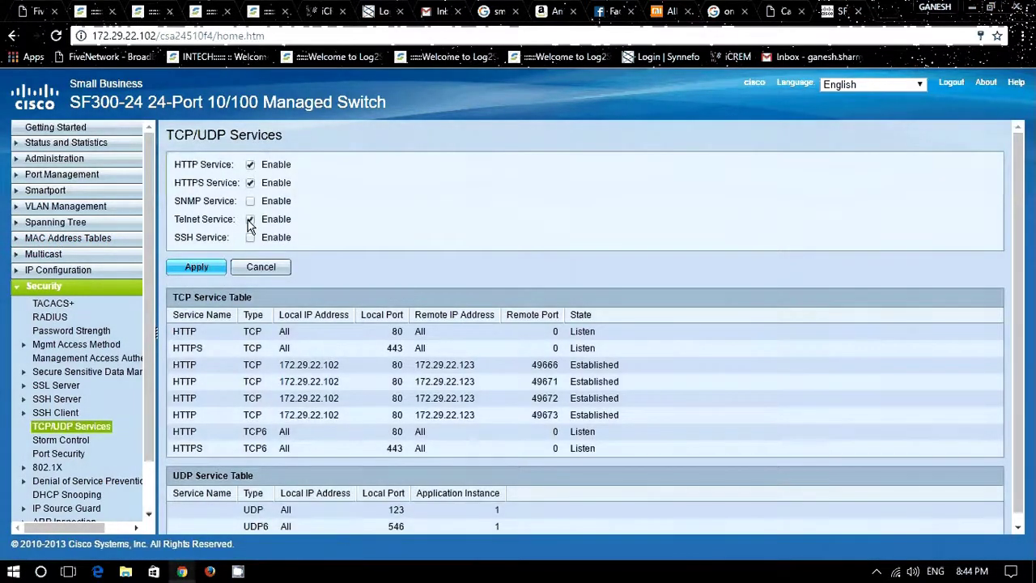
pyautogui.click(197, 268)
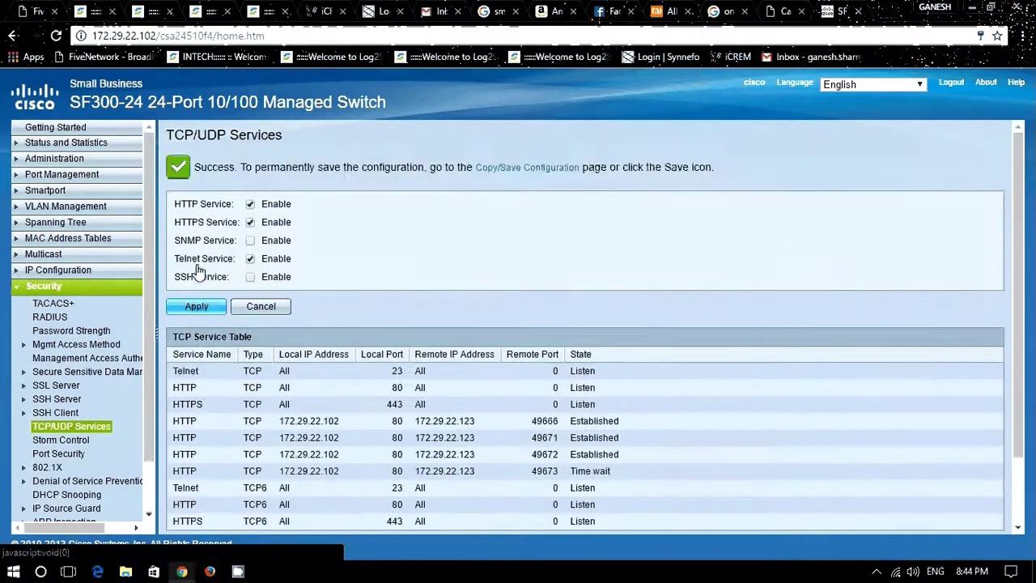
# Enable storm control on FE1 at 150 Kbits/sec for unknown unicast, multicast and broadcast
pyautogui.click(60, 439)
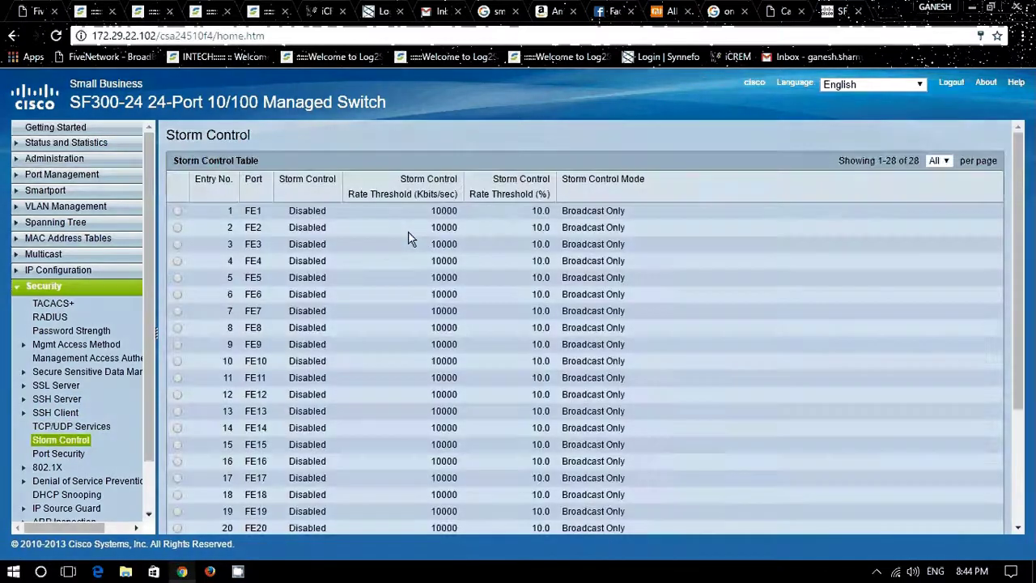
pyautogui.click(177, 211)
pyautogui.scroll(-2, 354, 338)
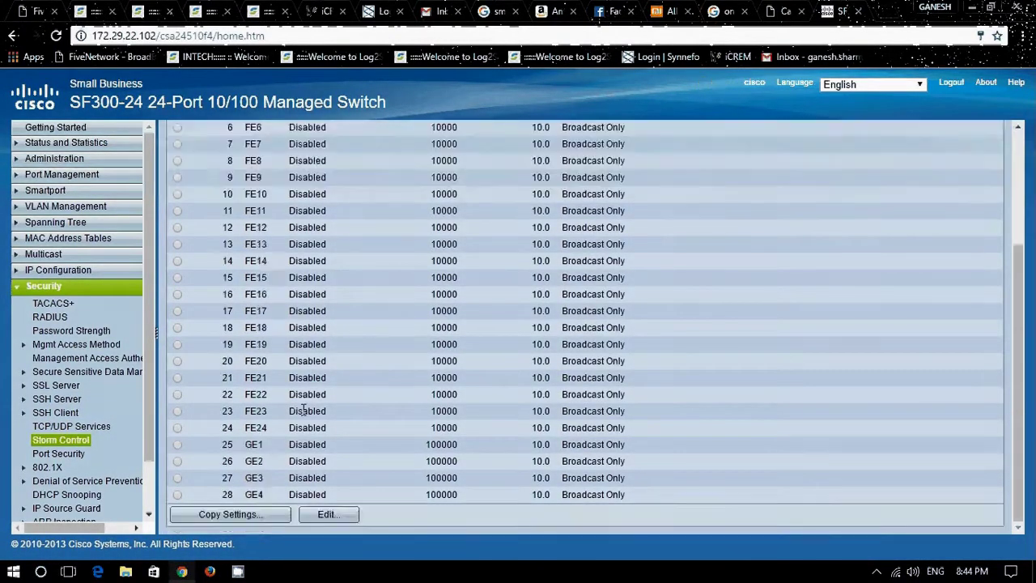
pyautogui.click(328, 515)
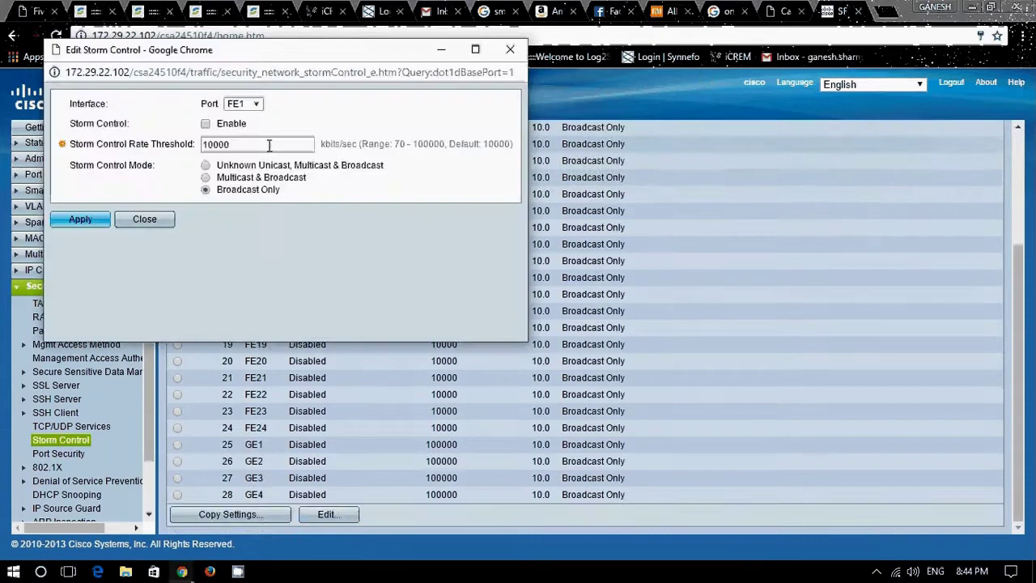
pyautogui.click(205, 124)
pyautogui.doubleClick(252, 145)
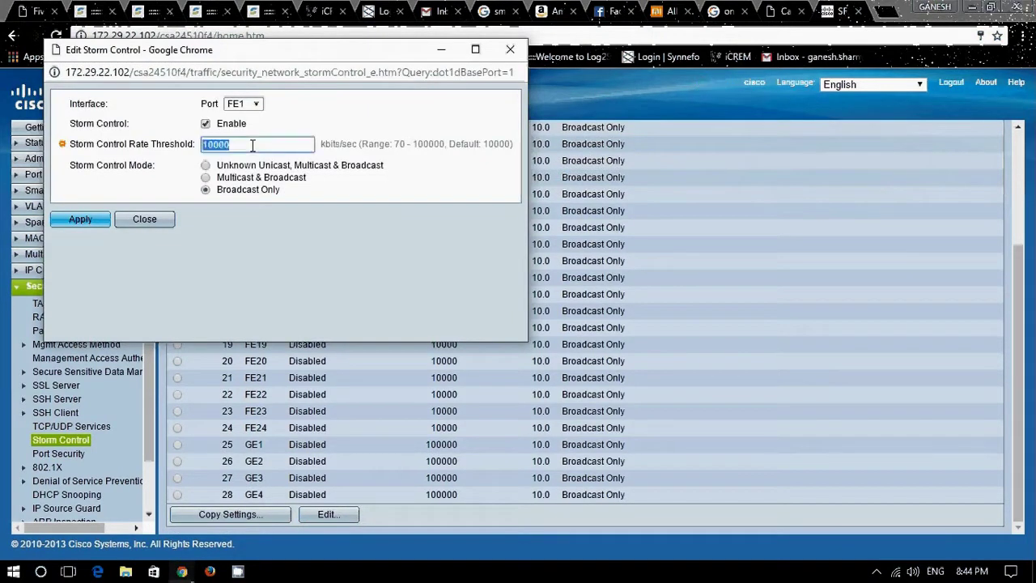
pyautogui.write('150')
pyautogui.click(206, 165)
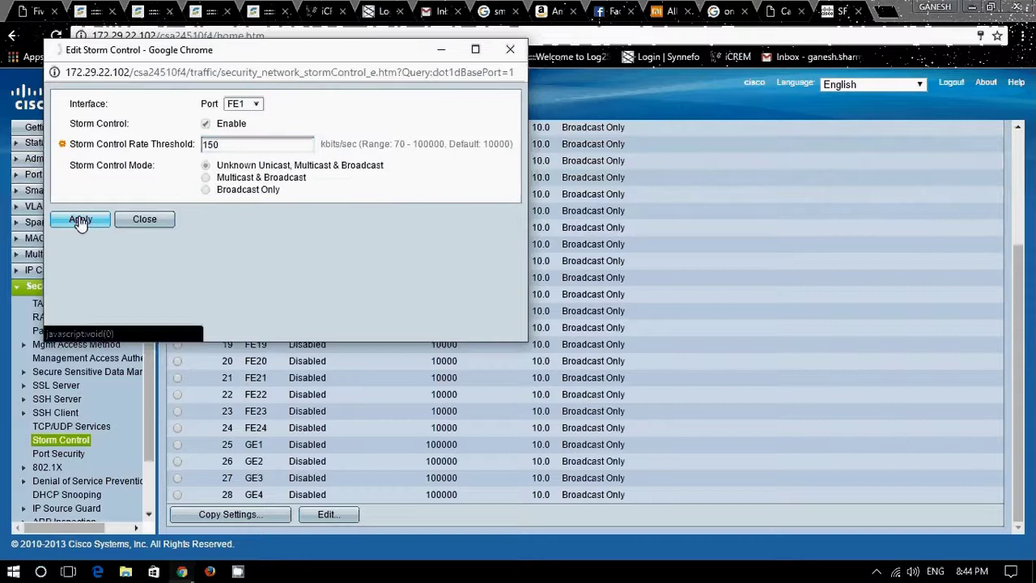
pyautogui.click(81, 219)
pyautogui.click(513, 50)
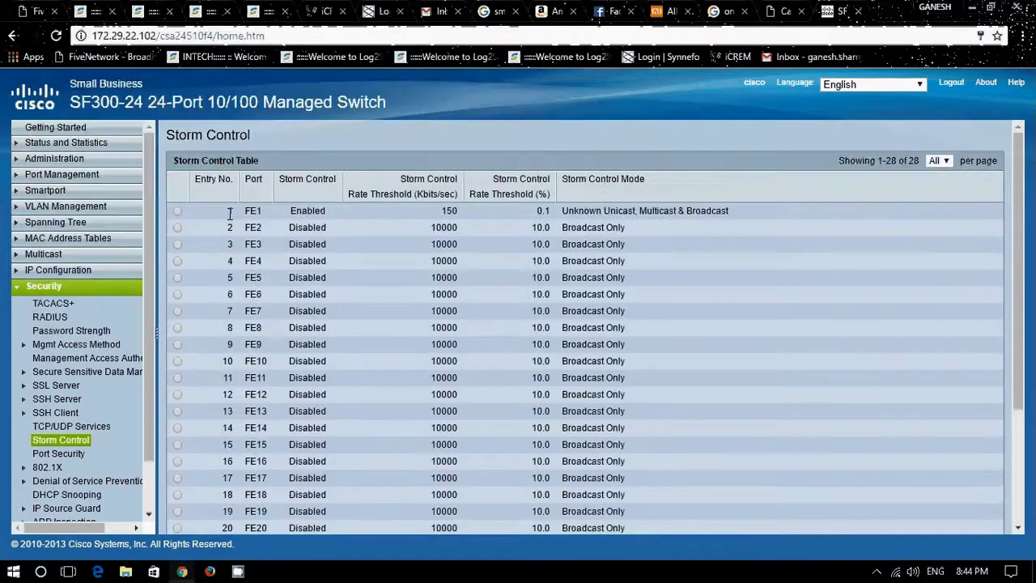
# Copy FE1's storm control settings to ports 1-24
pyautogui.click(176, 211)
pyautogui.scroll(-3, 177, 243)
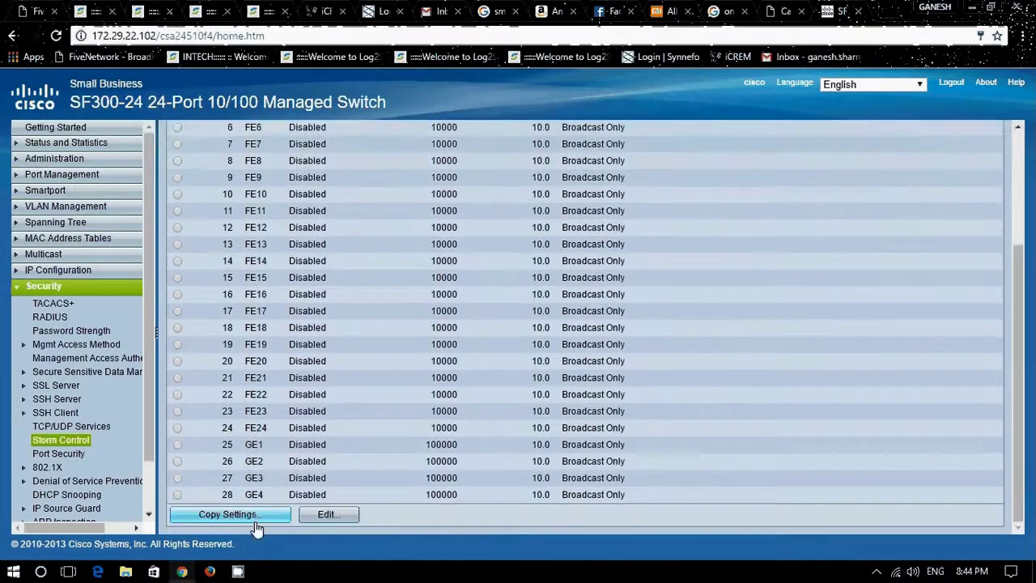
pyautogui.click(235, 515)
pyautogui.click(174, 121)
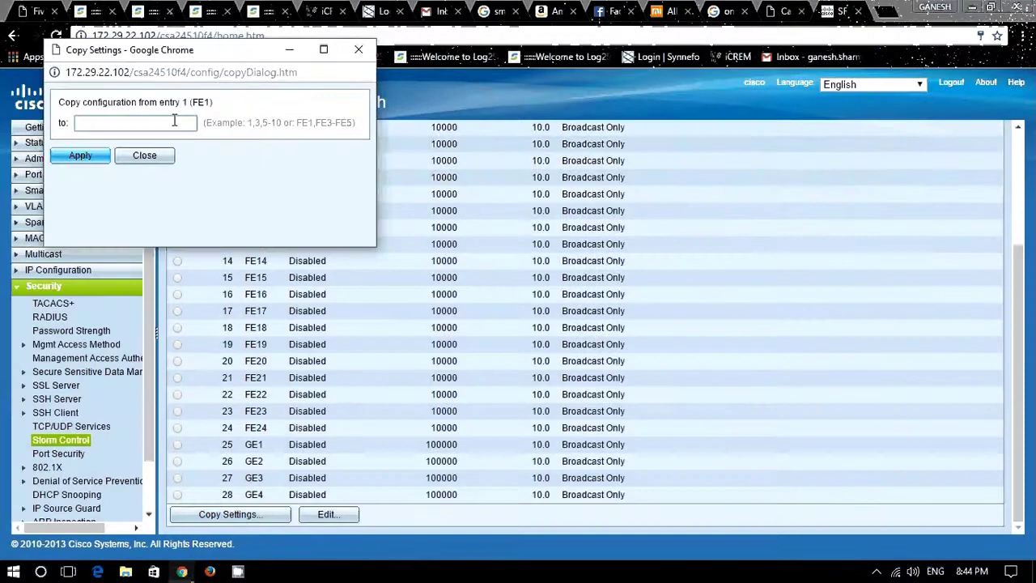
pyautogui.write('1-24')
pyautogui.click(75, 157)
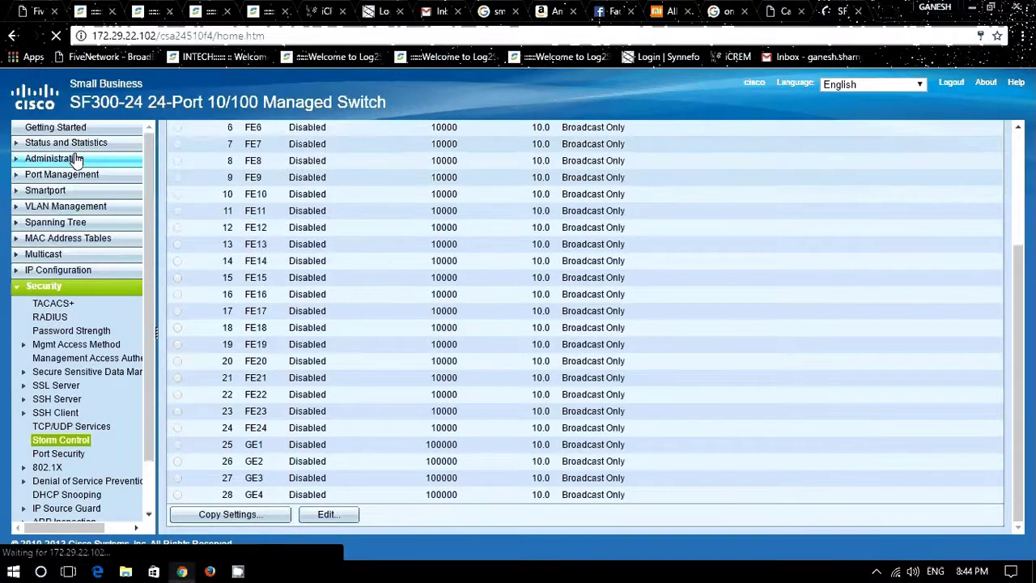
# Enable storm control on GE1 at 3500 Kbits/sec for unknown unicast, multicast and broadcast
pyautogui.scroll(-3, 335, 316)
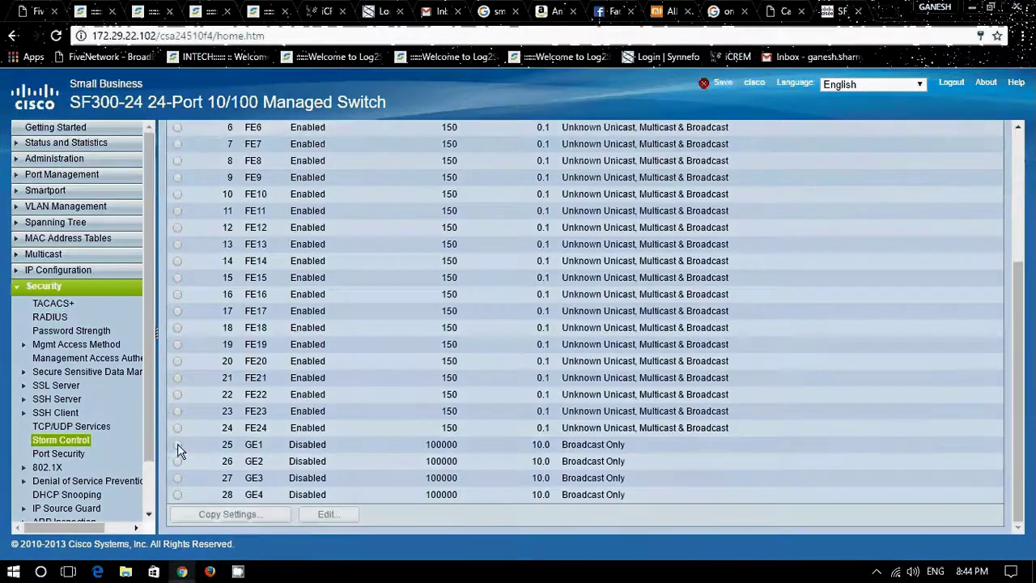
pyautogui.click(177, 446)
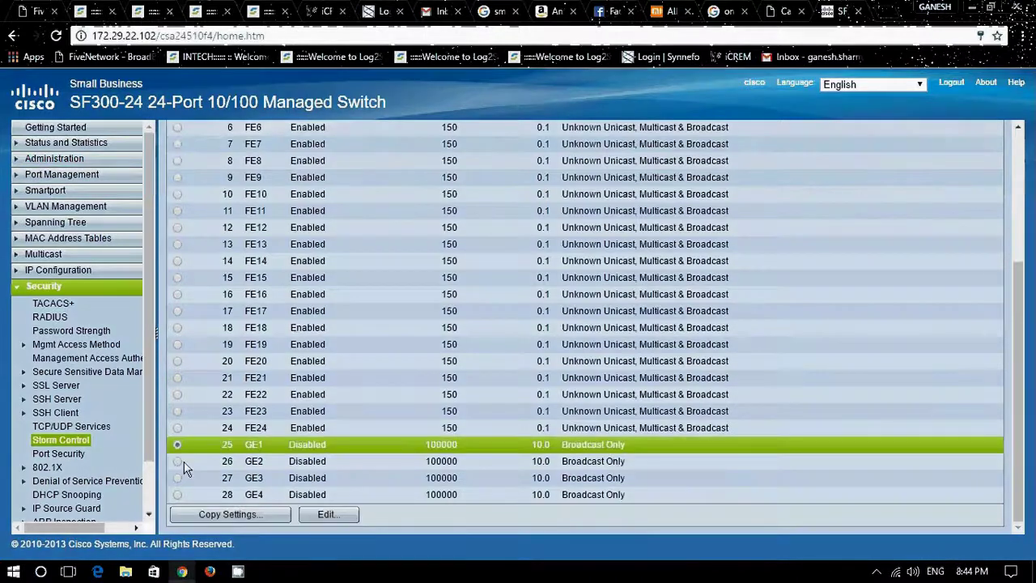
pyautogui.click(313, 515)
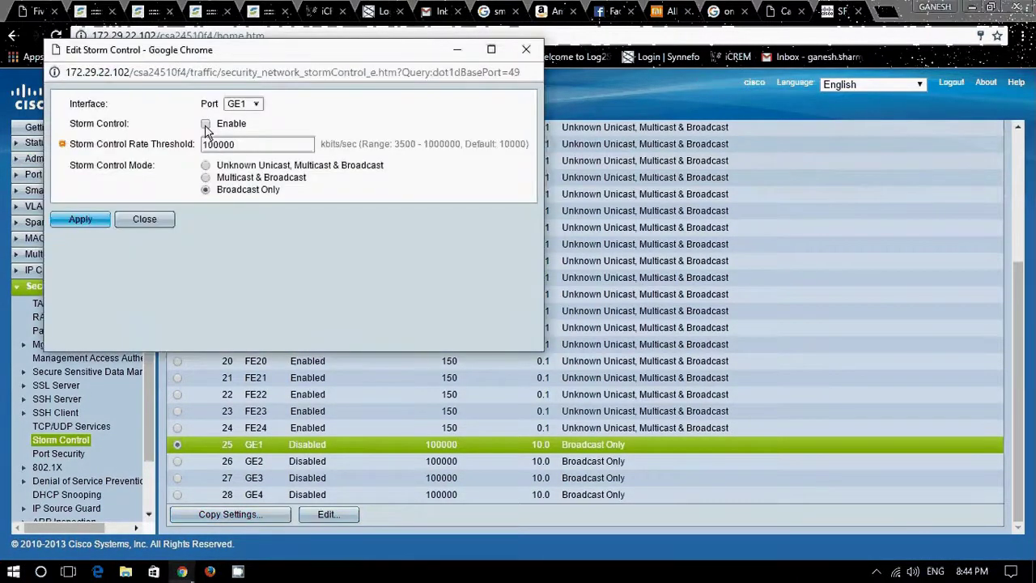
pyautogui.click(206, 123)
pyautogui.doubleClick(216, 144)
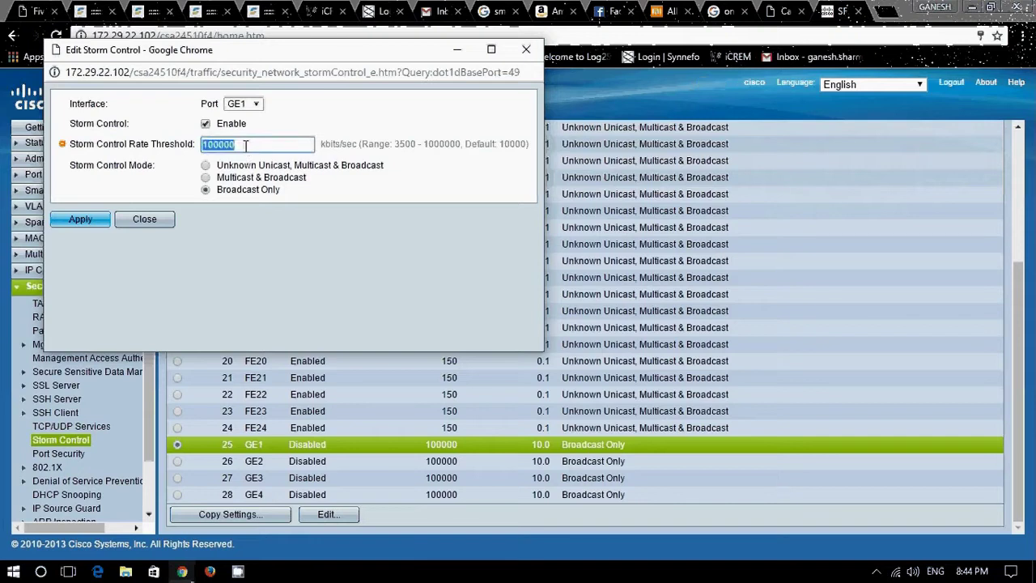
pyautogui.write('3500')
pyautogui.click(216, 166)
pyautogui.click(86, 220)
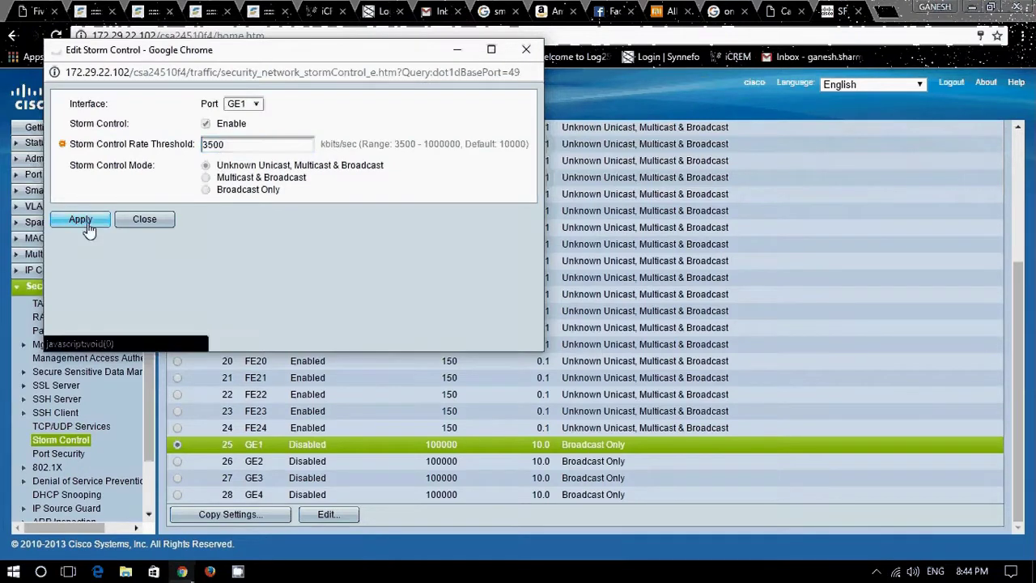
pyautogui.click(530, 51)
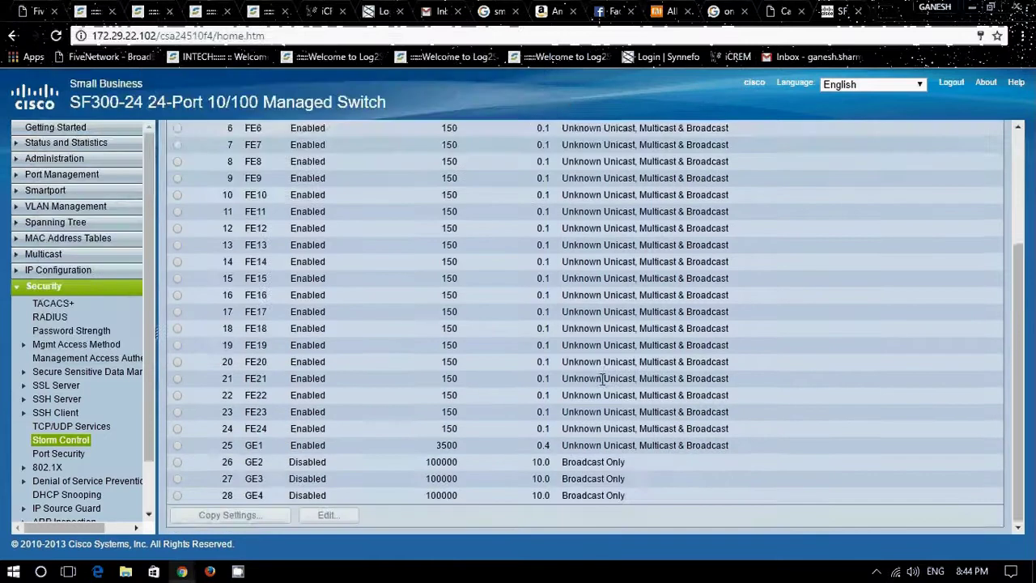
# Copy GE1's storm control settings to ports ge1-ge3
pyautogui.click(178, 445)
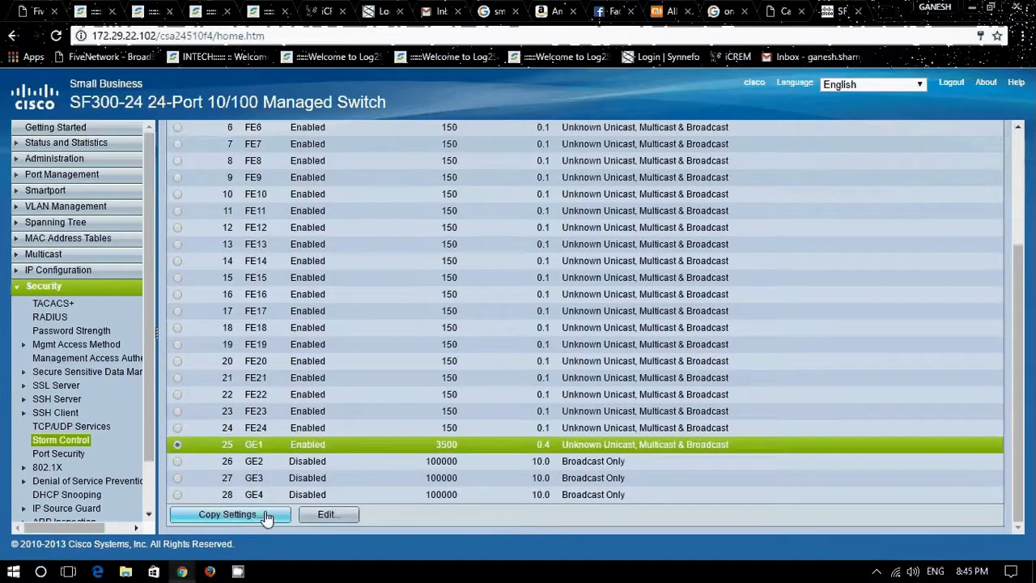
pyautogui.click(229, 514)
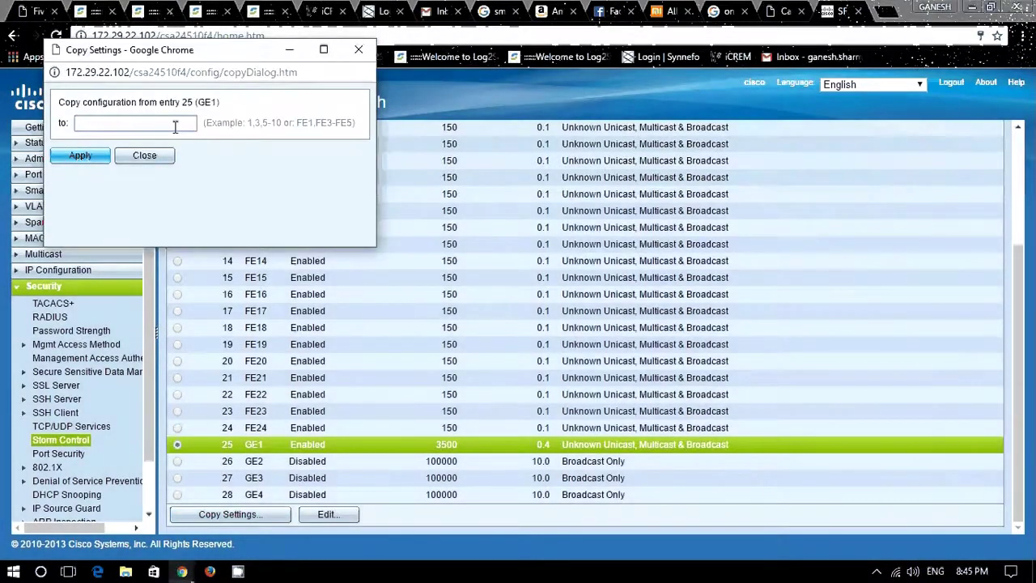
pyautogui.write('ge1-ge3')
pyautogui.click(85, 155)
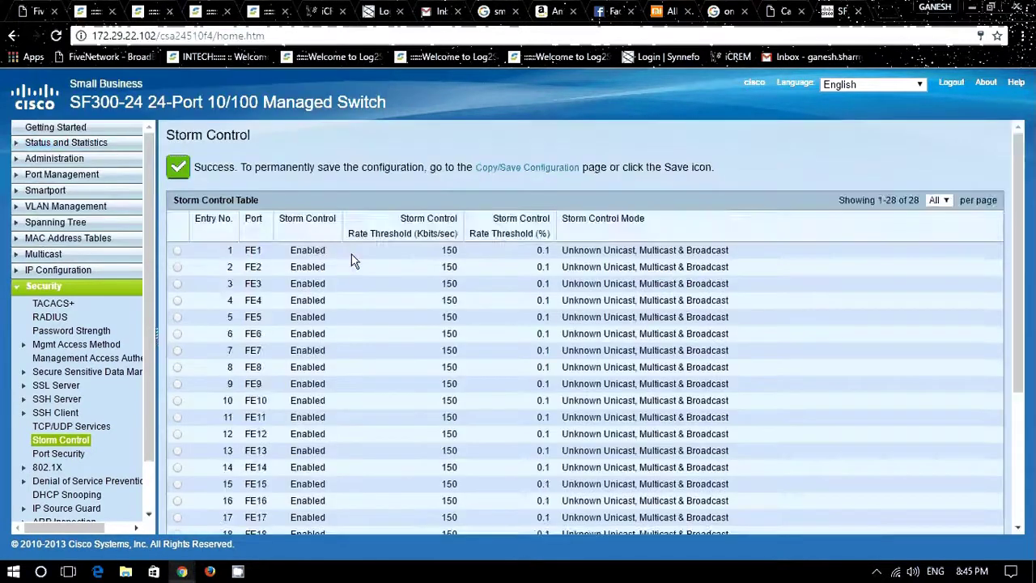
pyautogui.scroll(-3, 351, 261)
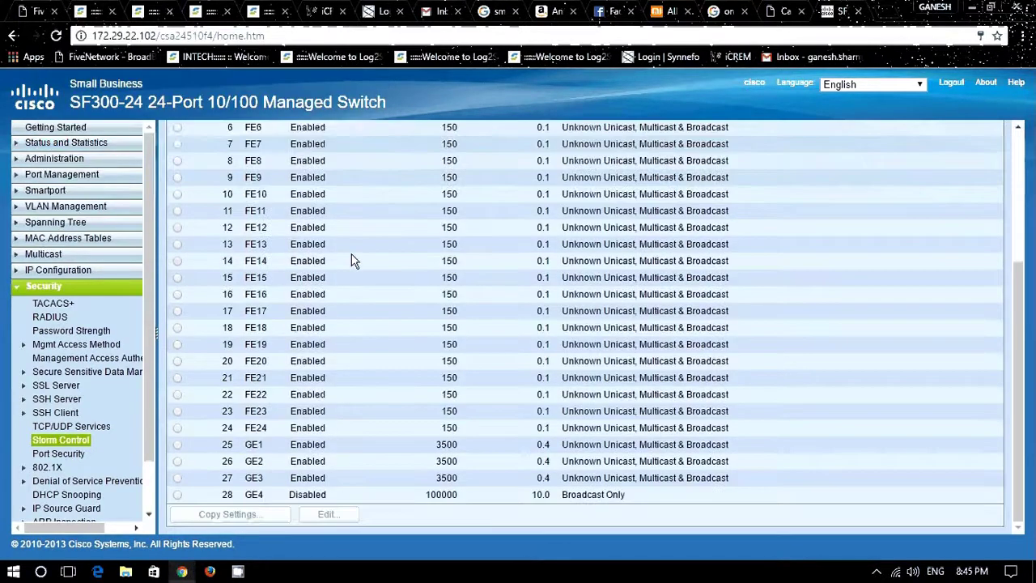
# Create an IPv4-based ACL named 'filter' and bring up its empty IPv4-Based ACE table
pyautogui.click(43, 287)
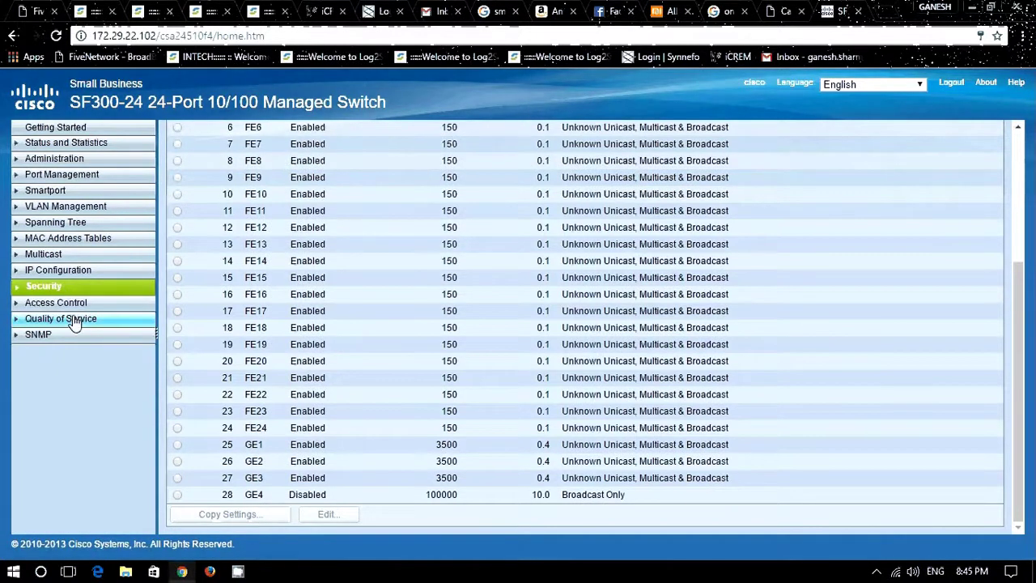
pyautogui.click(55, 303)
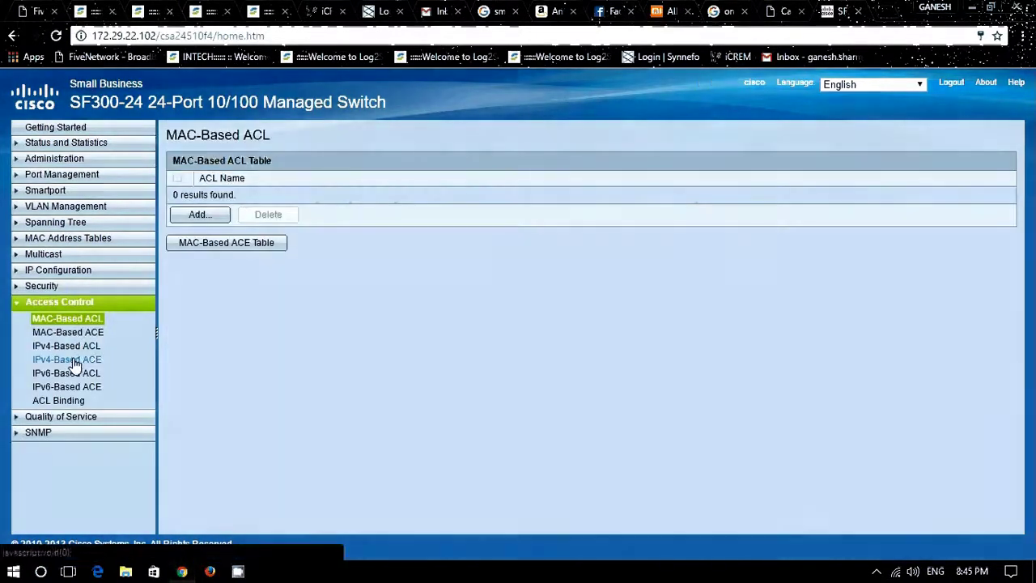
pyautogui.click(82, 348)
pyautogui.click(199, 215)
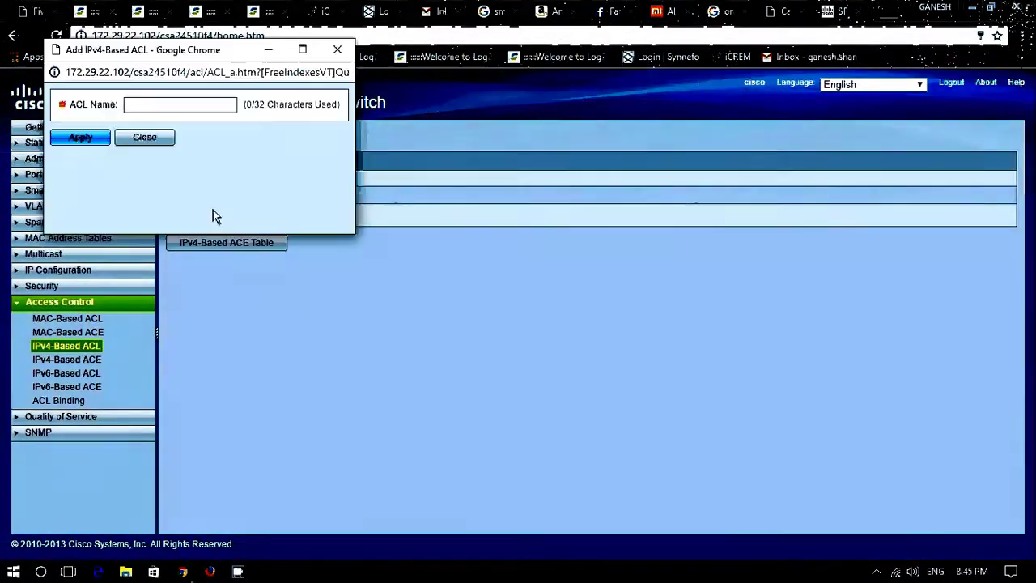
pyautogui.click(161, 104)
pyautogui.write('f')
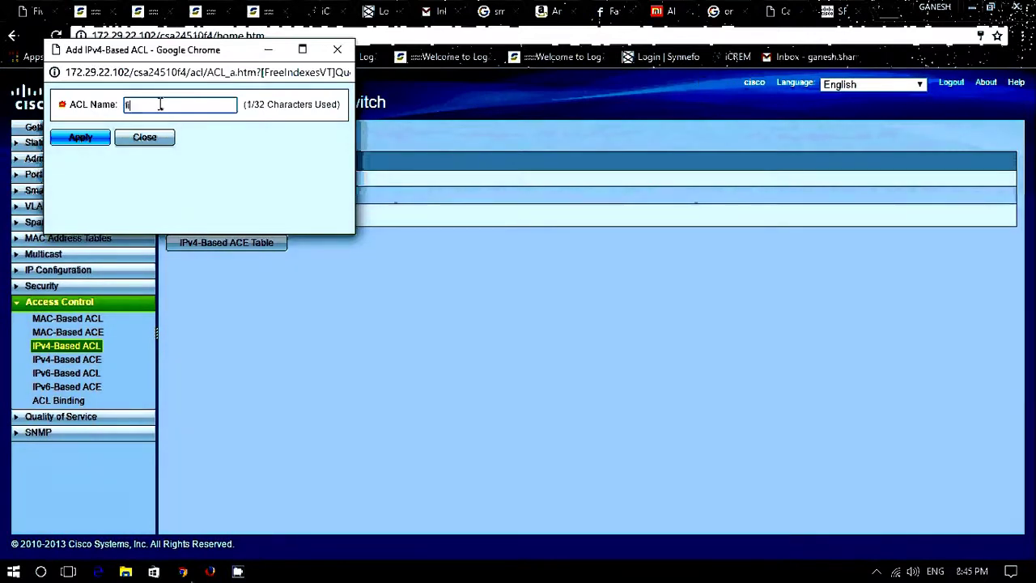
pyautogui.write('ilter')
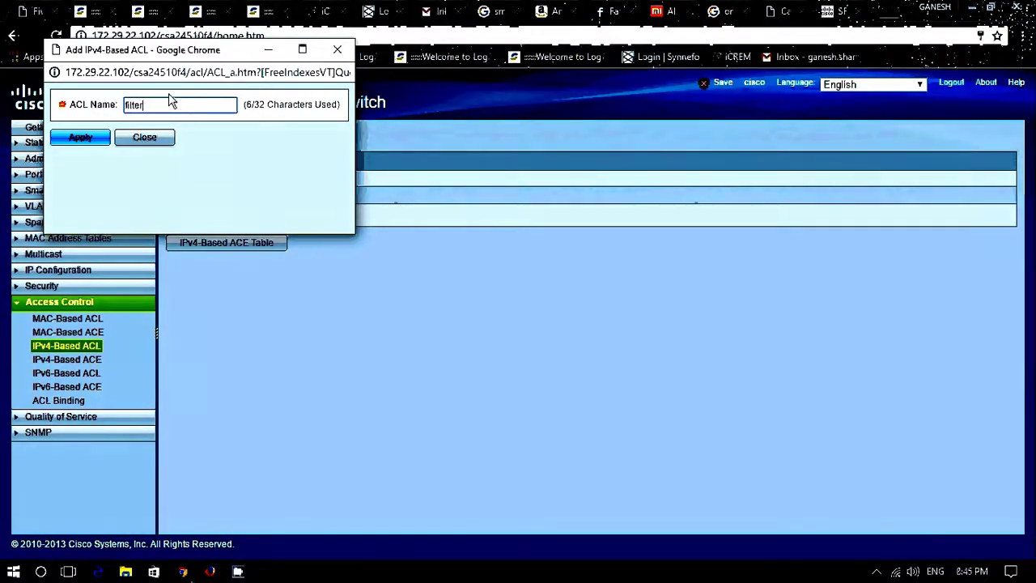
pyautogui.click(77, 137)
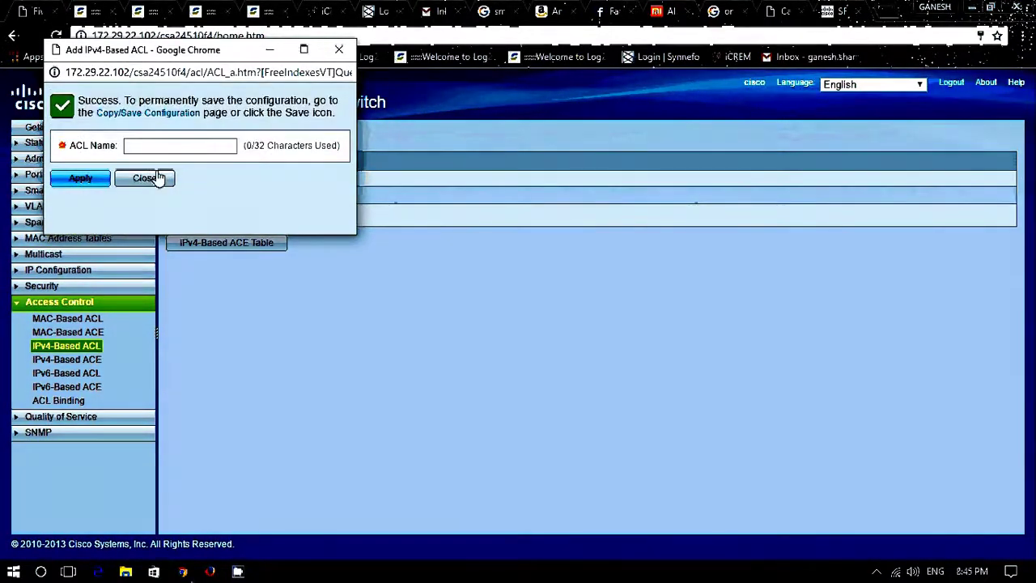
pyautogui.click(154, 178)
pyautogui.click(178, 195)
pyautogui.click(217, 256)
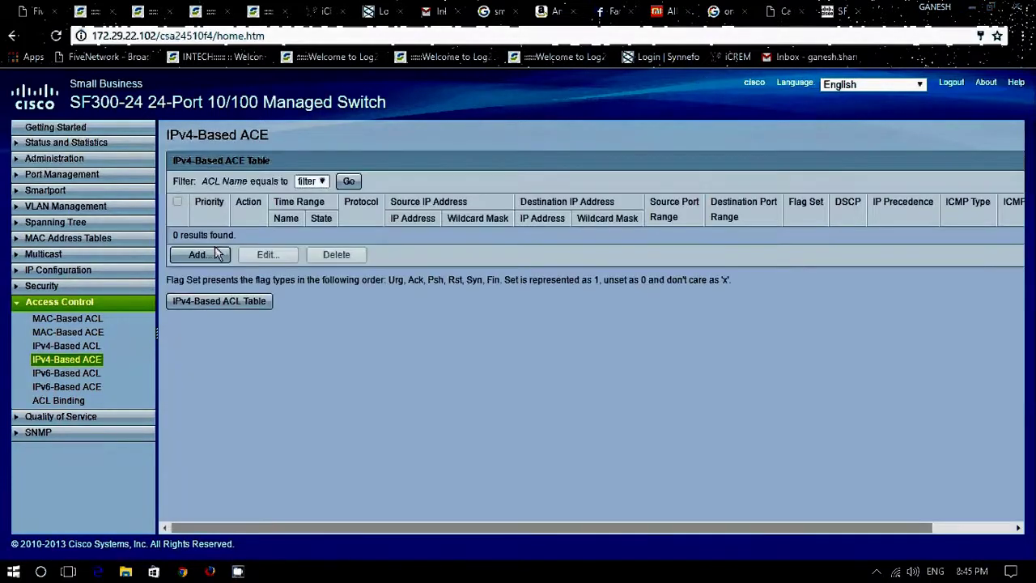
# Add a priority 5 Deny rule for source 192.168.0.0 with mask 255.255.255.0
pyautogui.click(216, 256)
pyautogui.click(221, 122)
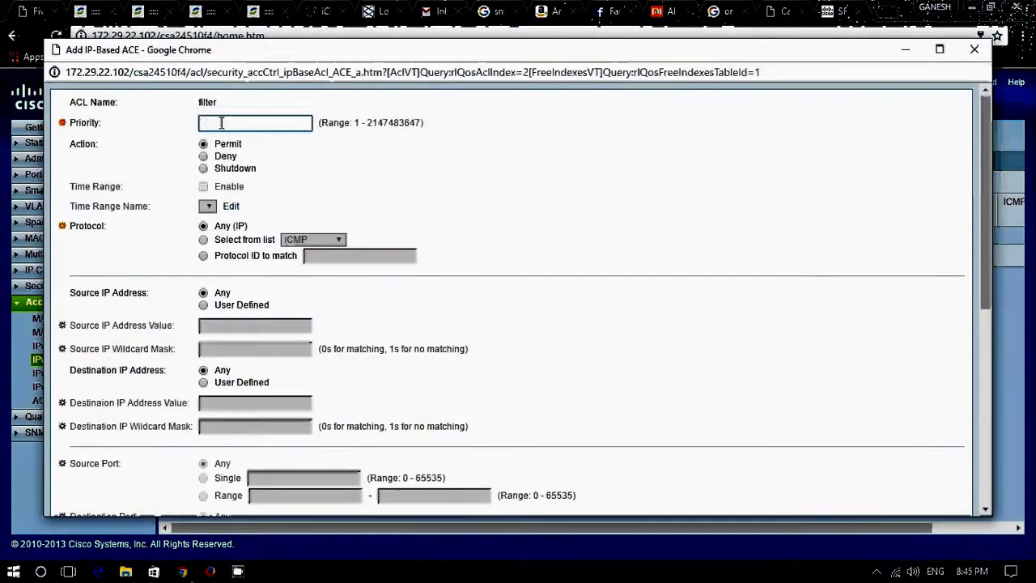
pyautogui.write('5')
pyautogui.click(204, 156)
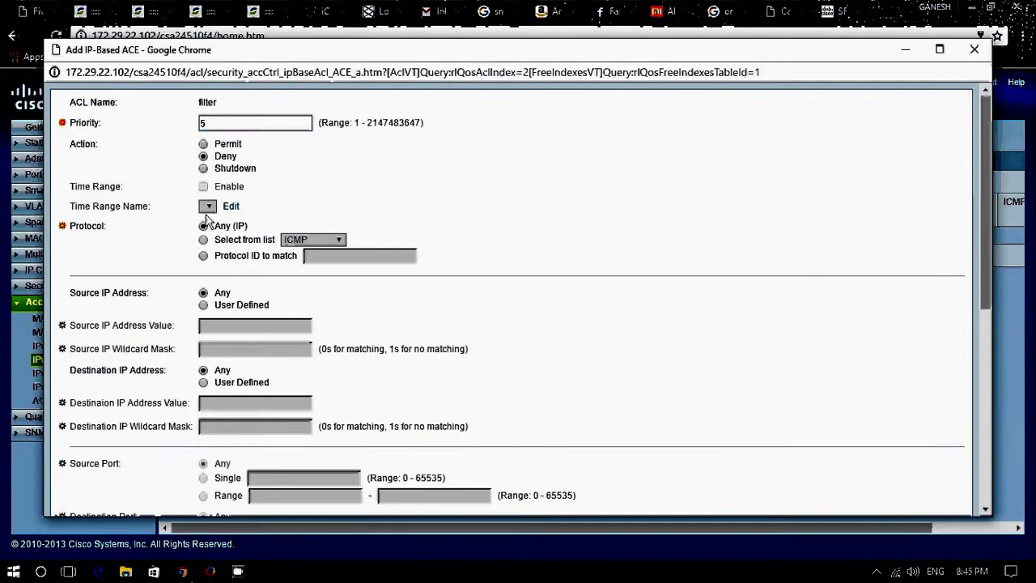
pyautogui.click(203, 304)
pyautogui.click(208, 325)
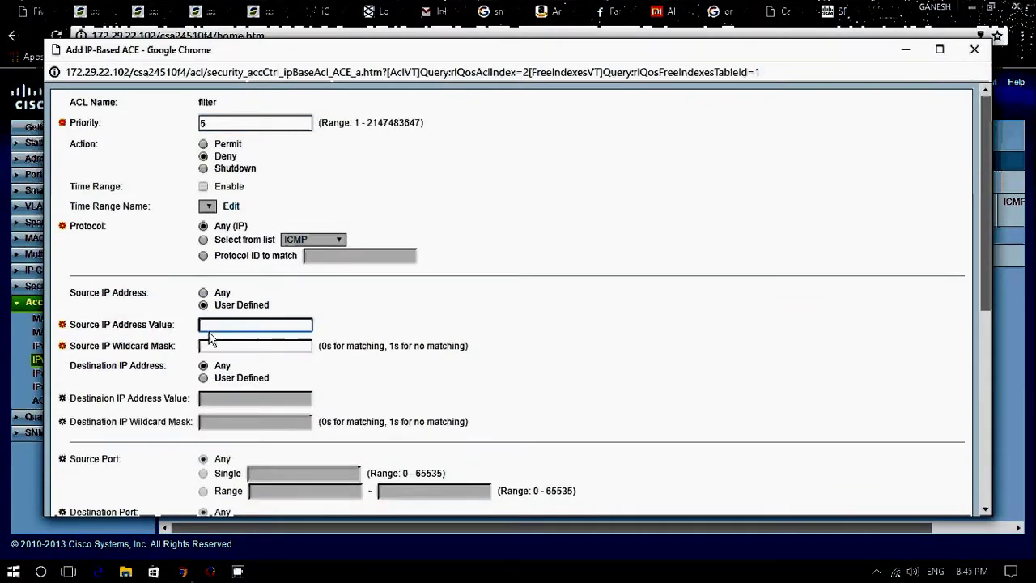
pyautogui.write('192.168.0.0')
pyautogui.press('Tab')
pyautogui.write('255.2')
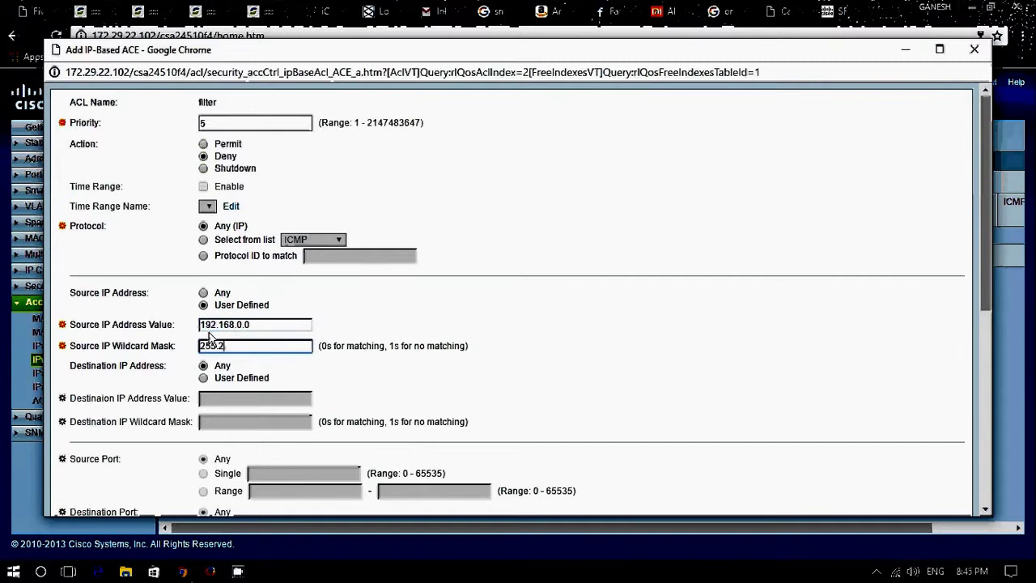
pyautogui.write('55.255.0')
pyautogui.scroll(-5, 284, 363)
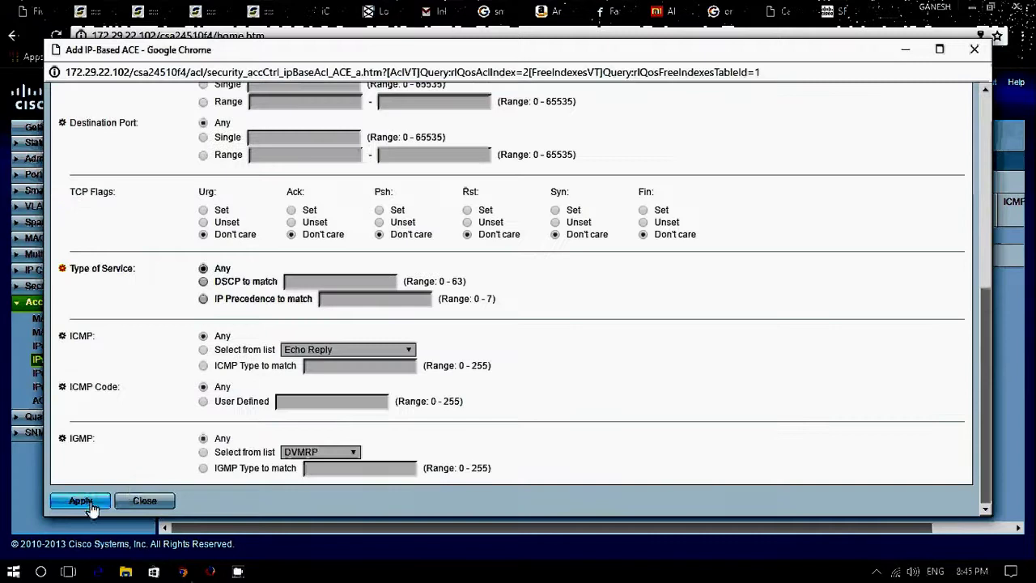
pyautogui.click(85, 501)
# Add a priority 10 Deny rule for source 192.168.137.0 with mask 255.255.255.0
pyautogui.click(291, 167)
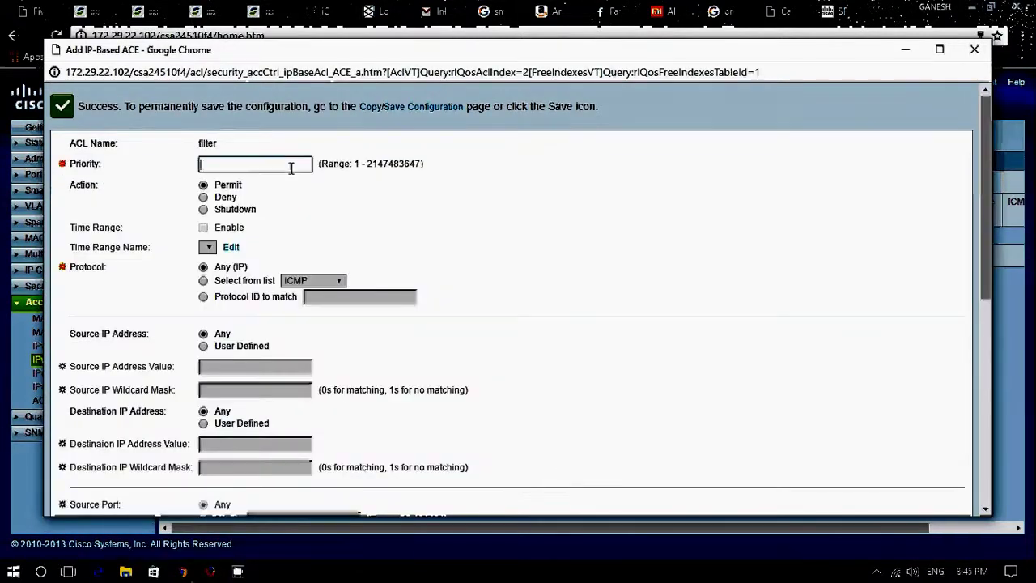
pyautogui.write('10')
pyautogui.click(203, 196)
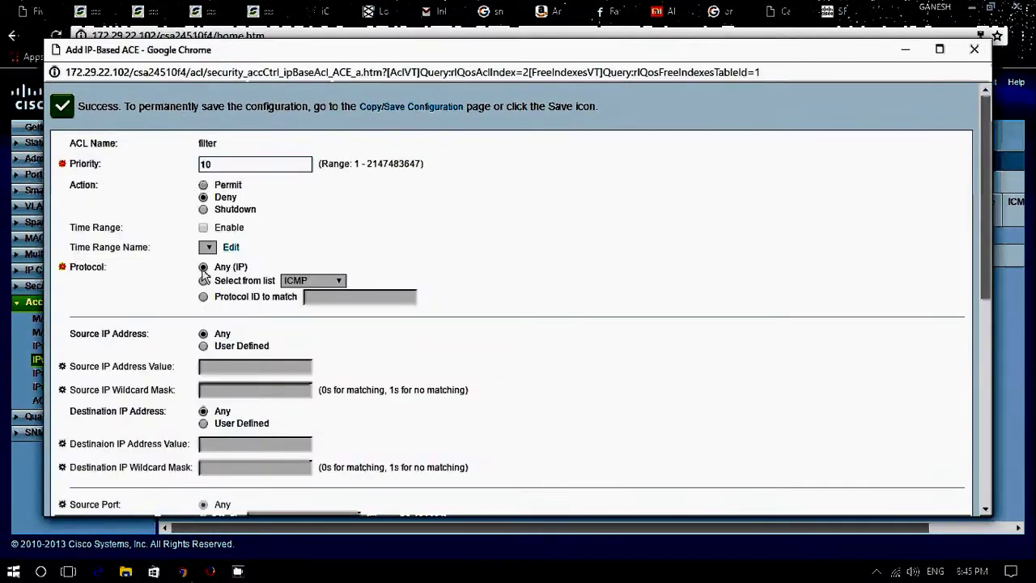
pyautogui.click(203, 345)
pyautogui.click(214, 366)
pyautogui.write('192')
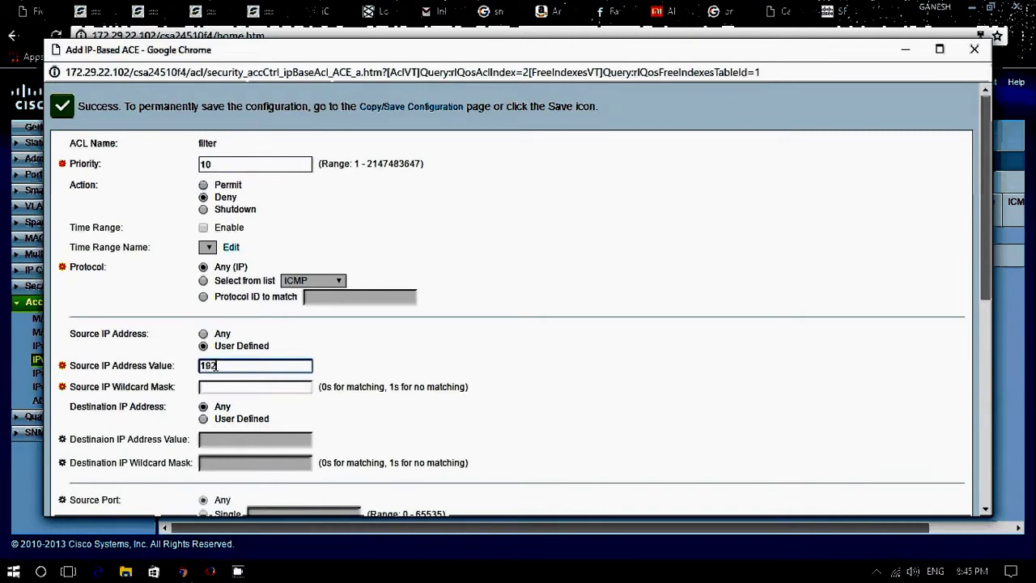
pyautogui.write('.168.137.0')
pyautogui.click(214, 387)
pyautogui.write('255')
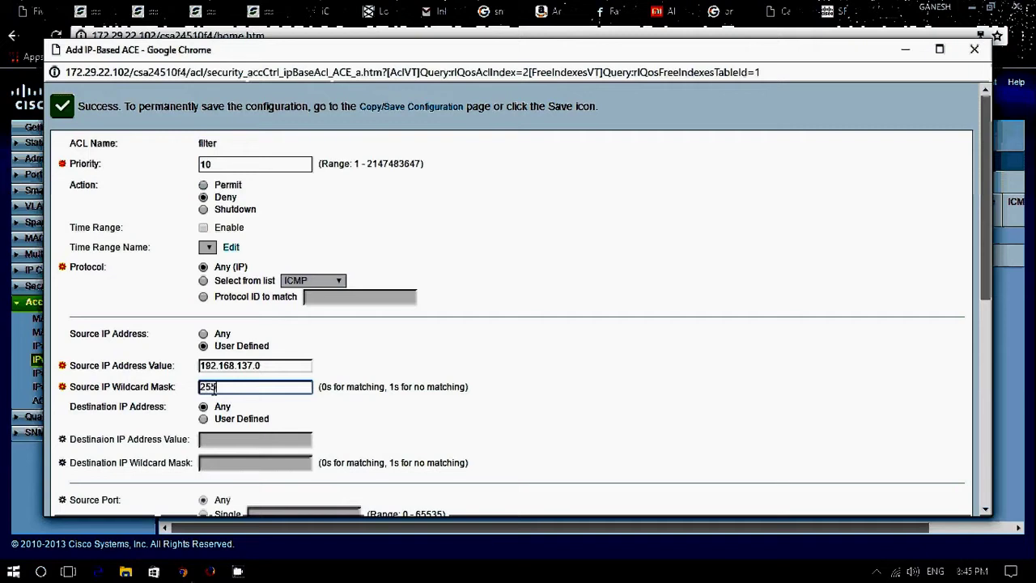
pyautogui.write('.255.255.0')
pyautogui.scroll(-10, 212, 391)
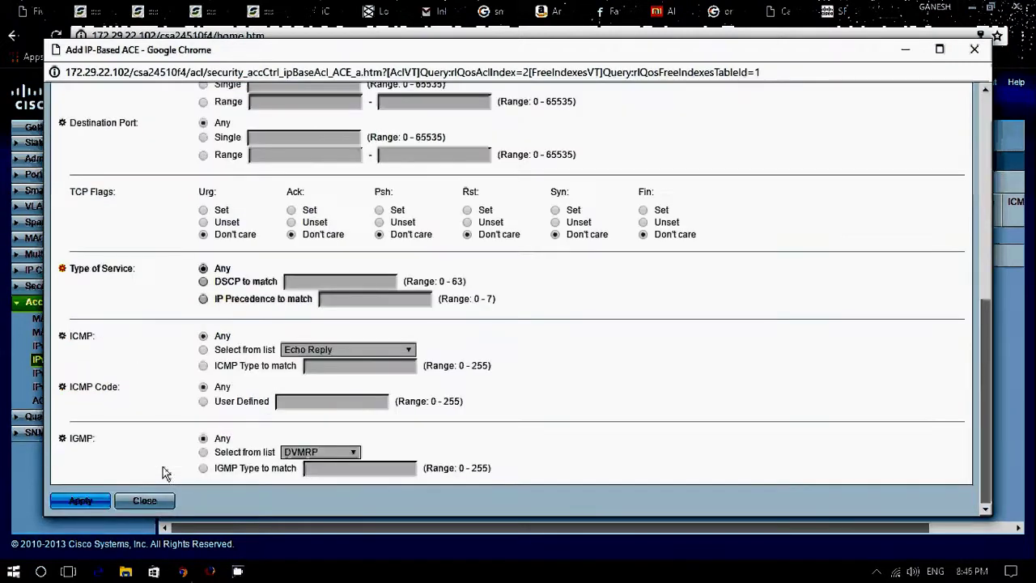
pyautogui.click(84, 500)
# Add a priority 15 Permit Any rule and close the rule form
pyautogui.click(274, 165)
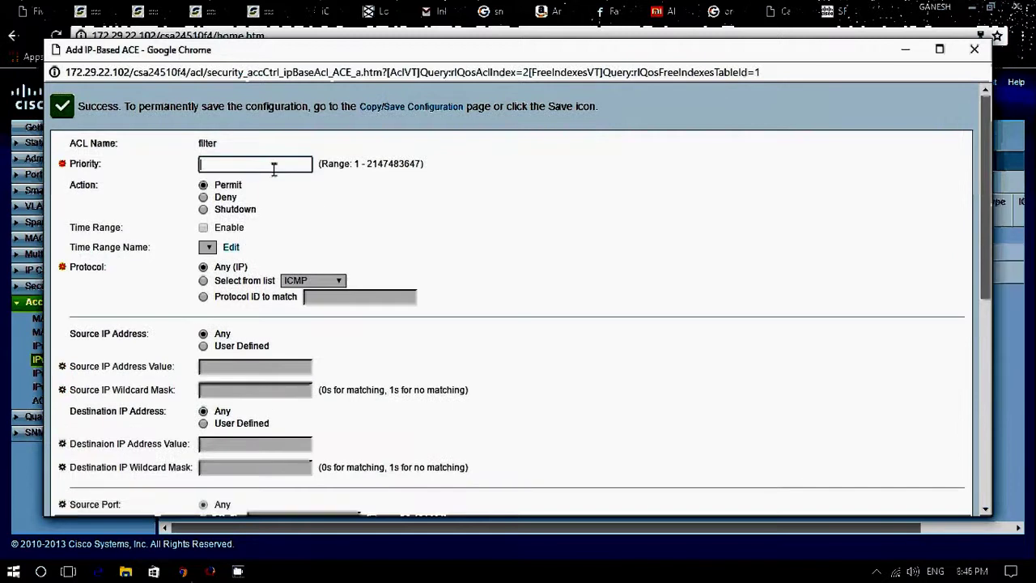
pyautogui.write('15')
pyautogui.scroll(-10, 252, 274)
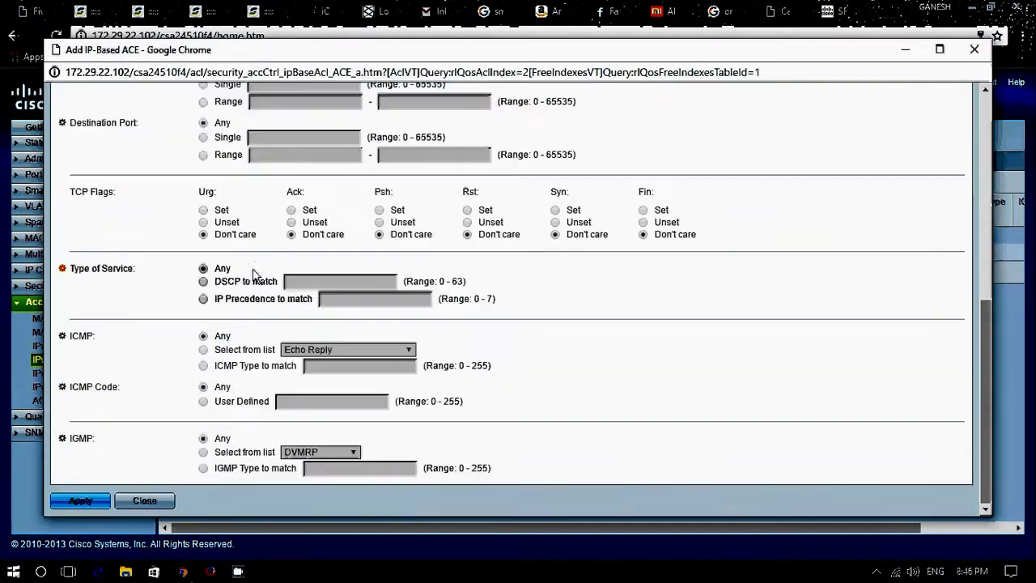
pyautogui.click(79, 502)
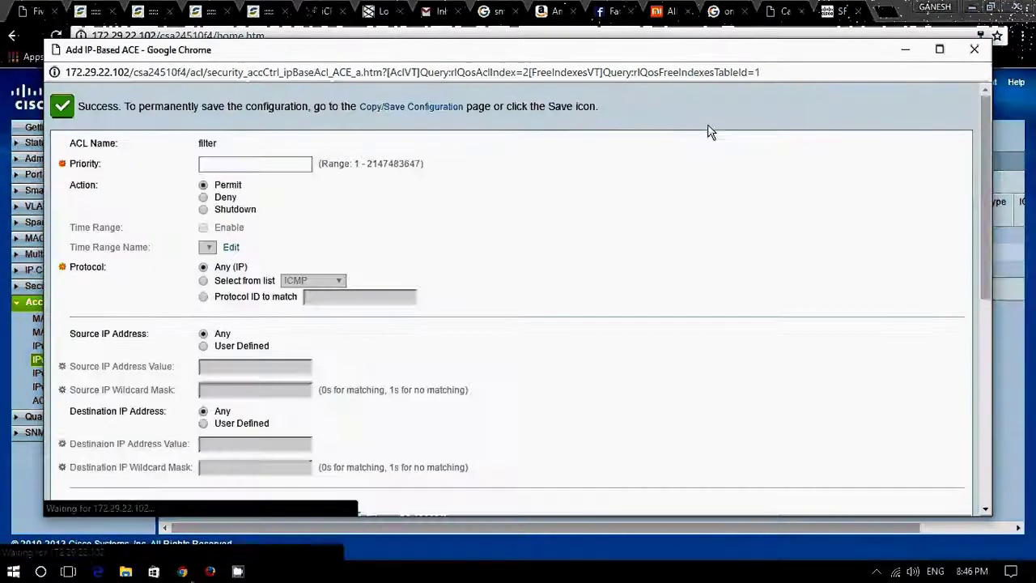
pyautogui.click(974, 50)
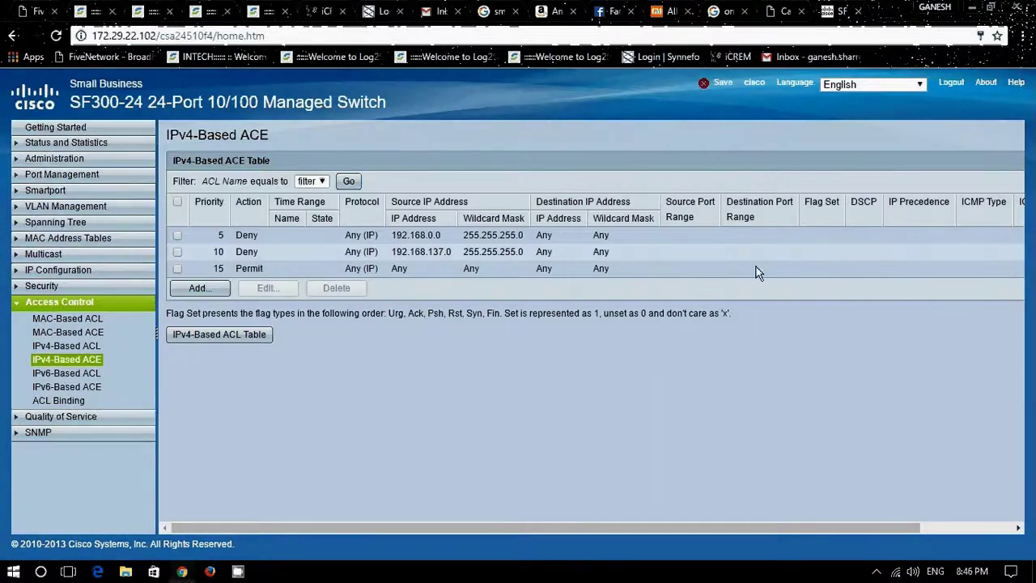
# On the ACL Binding page, bind the filter IPv4 ACL to port FE1
pyautogui.moveTo(753, 273); pyautogui.dragTo(211, 238)
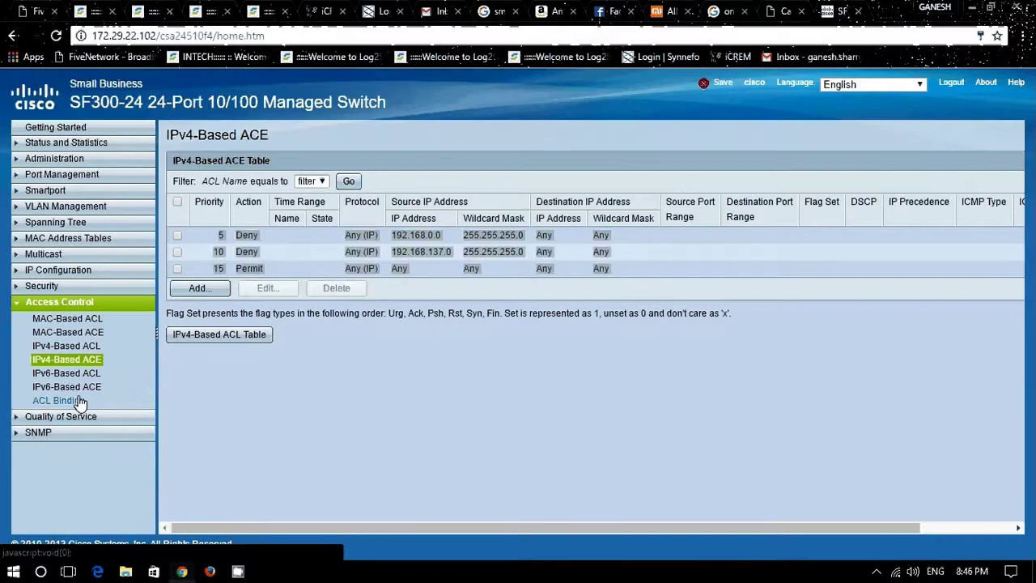
pyautogui.click(64, 399)
pyautogui.click(178, 257)
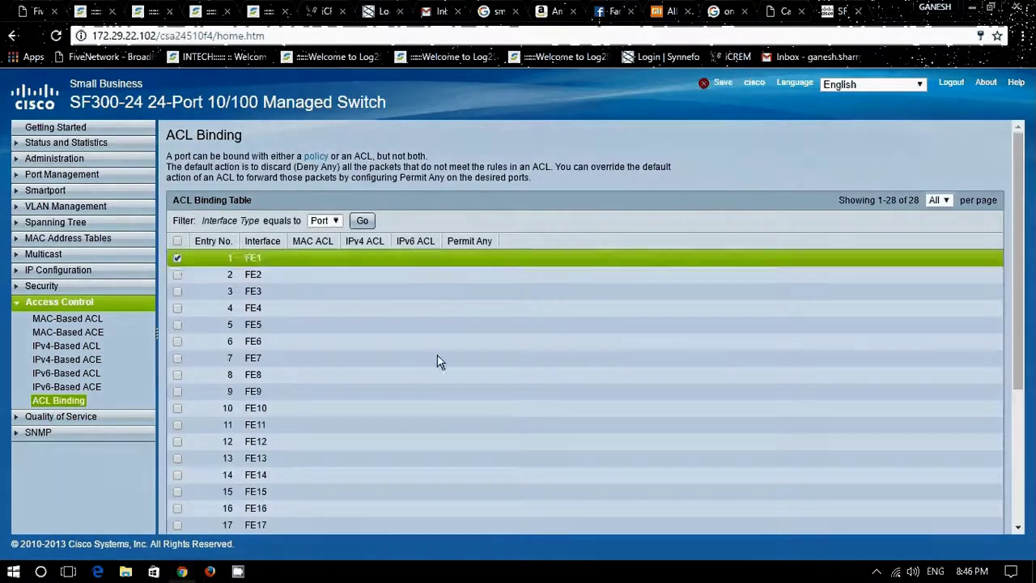
pyautogui.scroll(-3, 421, 396)
pyautogui.click(325, 513)
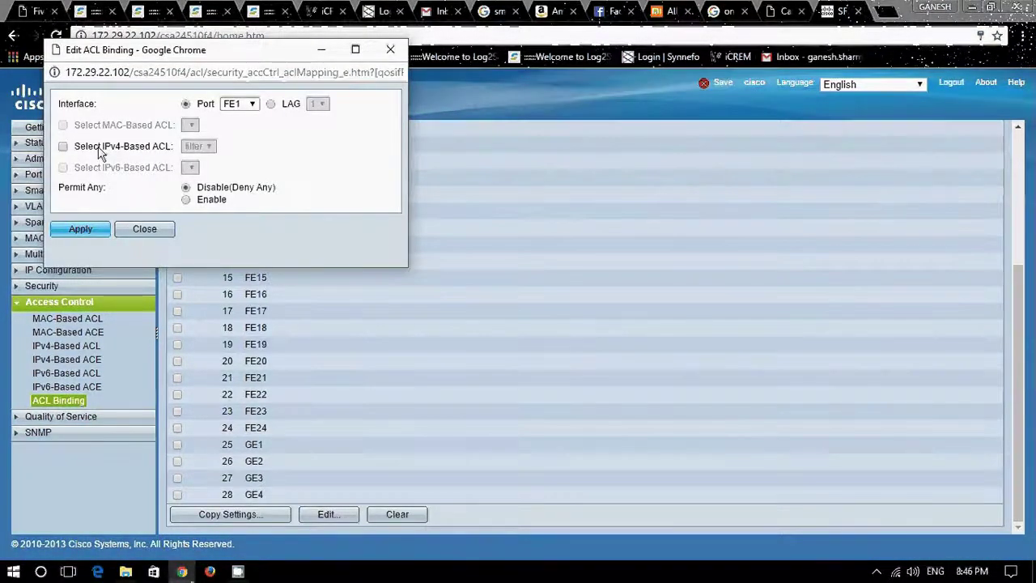
pyautogui.click(97, 147)
pyautogui.click(81, 230)
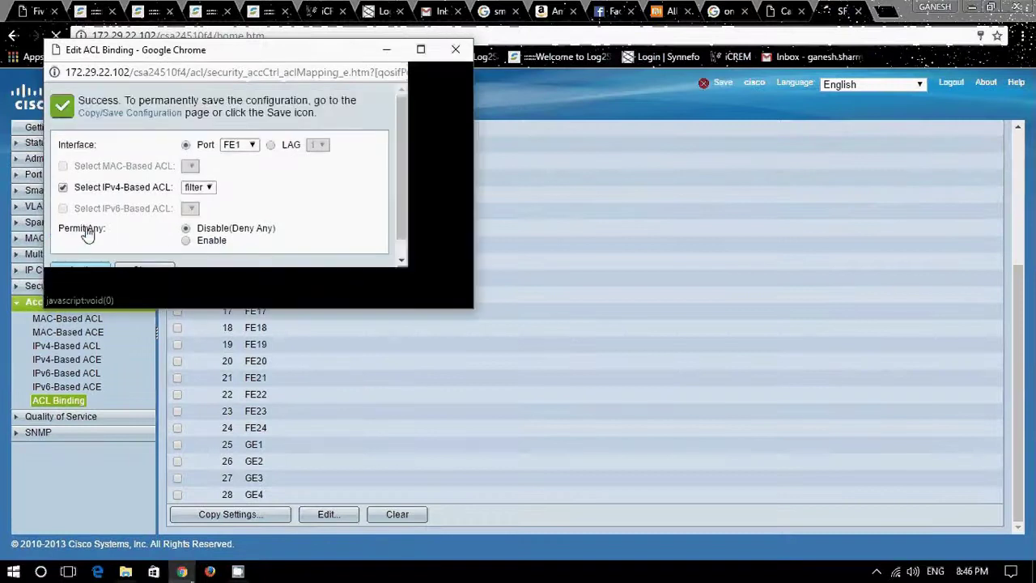
pyautogui.click(456, 49)
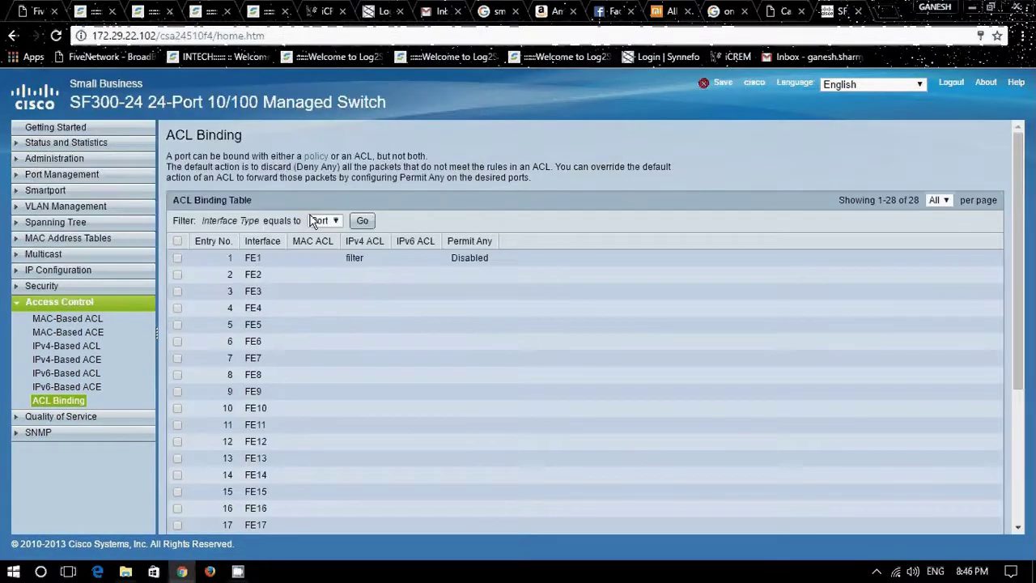
# Copy FE1's filter binding to ports 1-24
pyautogui.click(177, 258)
pyautogui.scroll(-3, 402, 340)
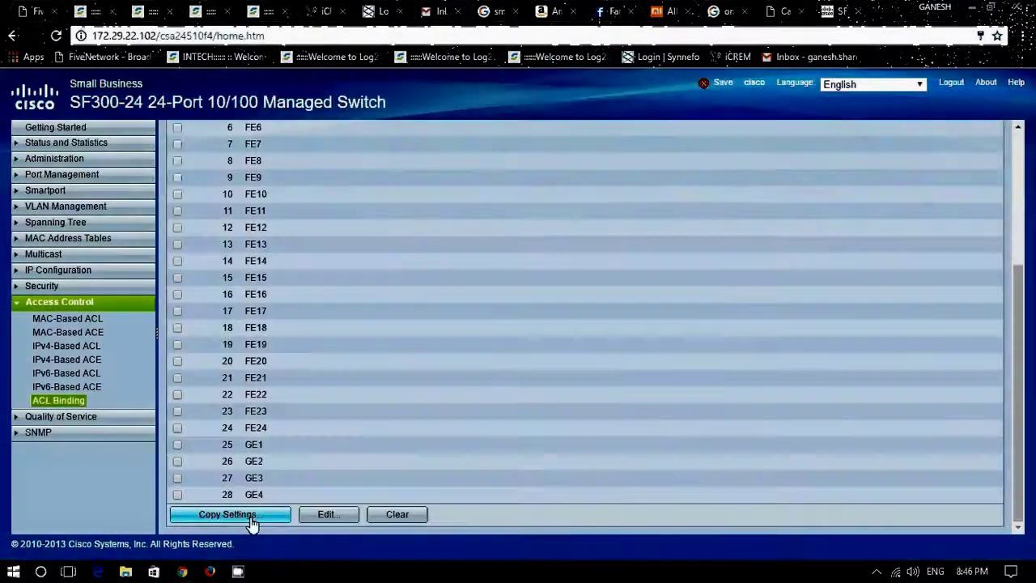
pyautogui.click(243, 515)
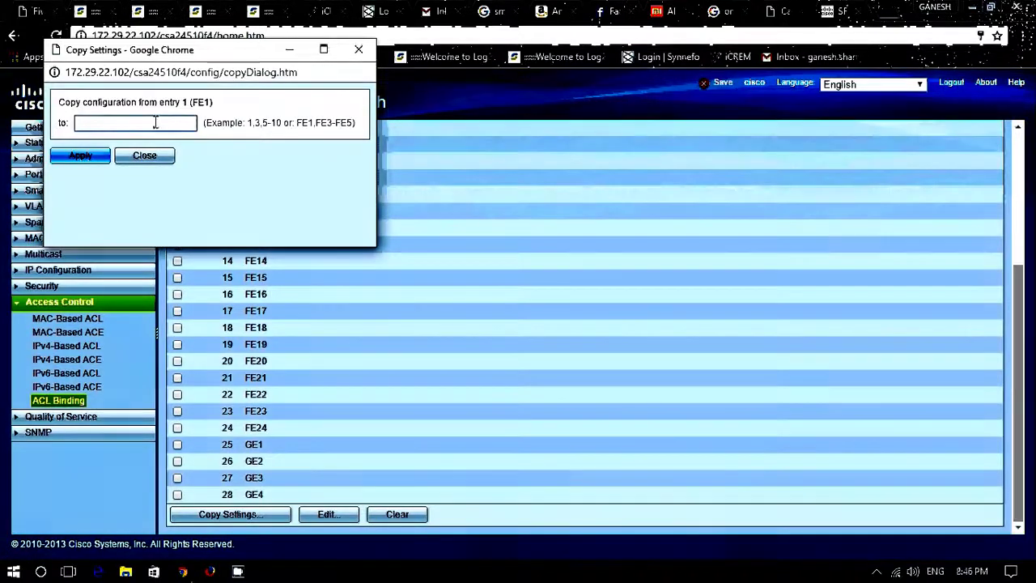
pyautogui.click(155, 123)
pyautogui.write('1-24')
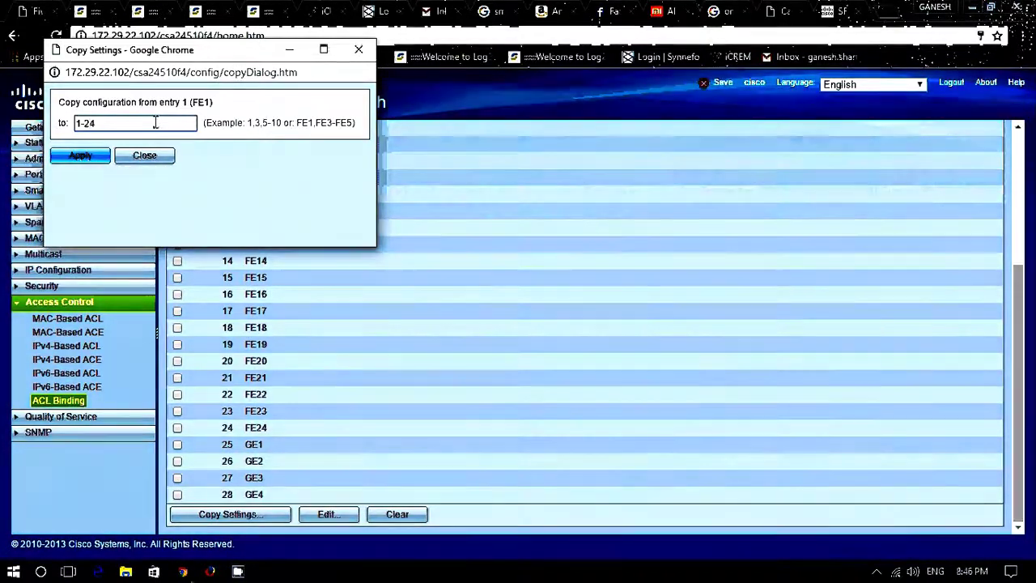
pyautogui.click(81, 156)
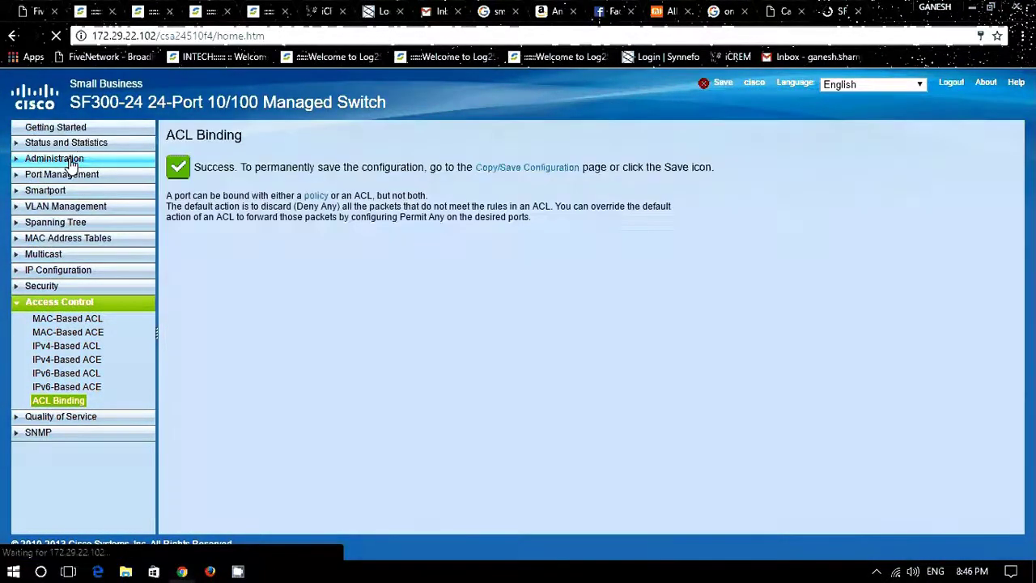
# Bind the filter IPv4 ACL to gigabit port GE1
pyautogui.scroll(-3, 266, 444)
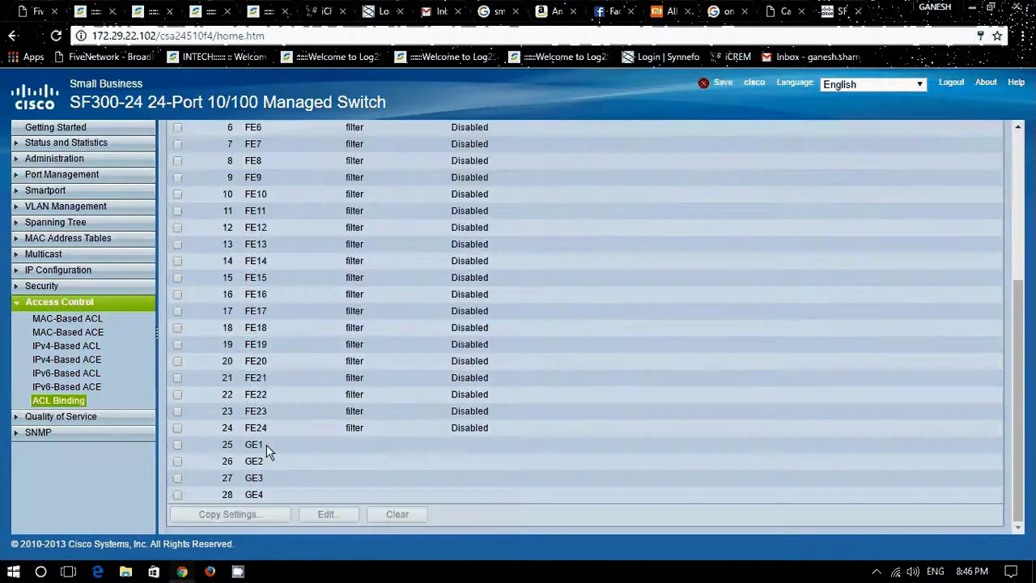
pyautogui.click(179, 444)
pyautogui.click(326, 514)
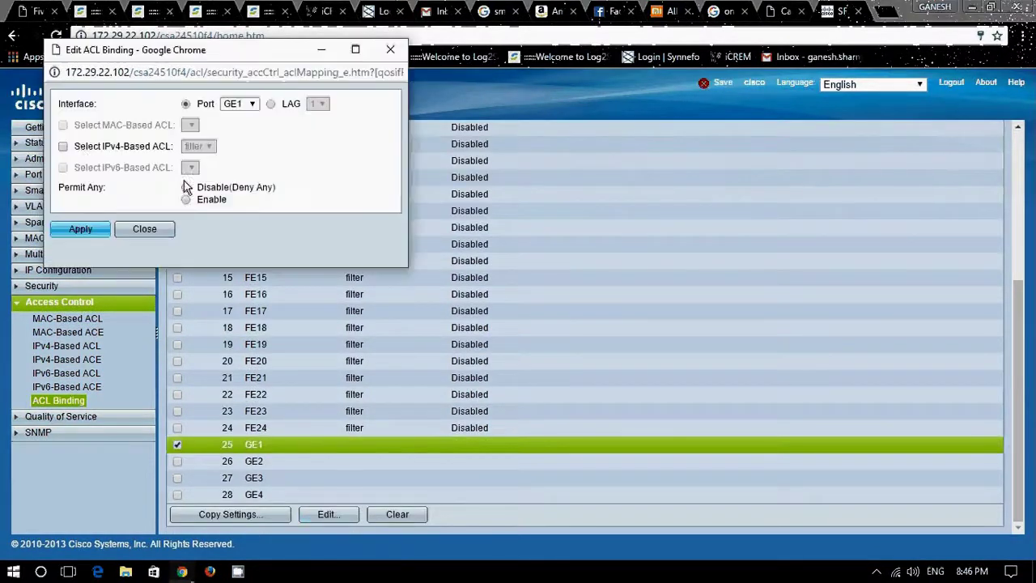
pyautogui.click(63, 146)
pyautogui.click(81, 231)
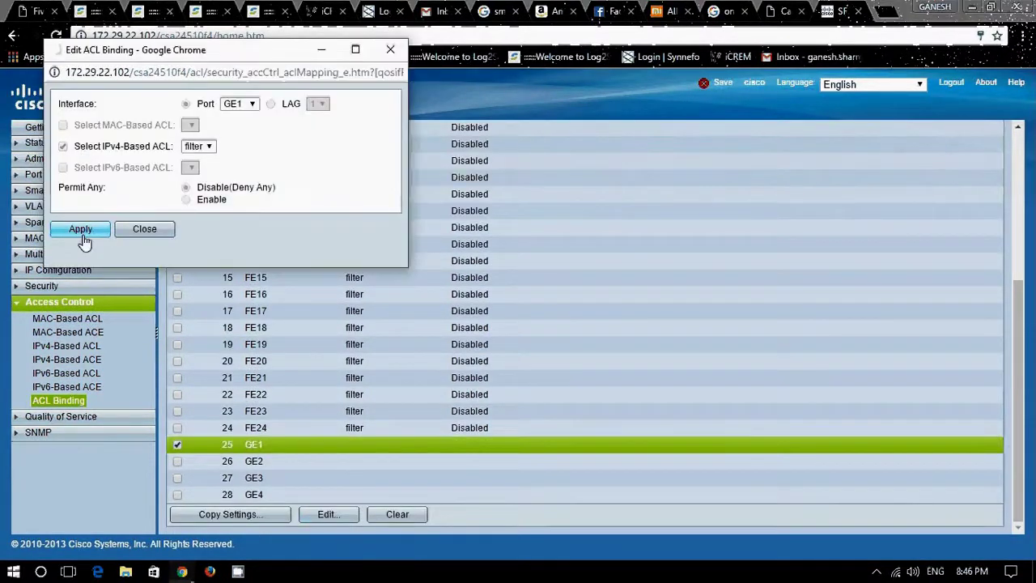
pyautogui.click(455, 50)
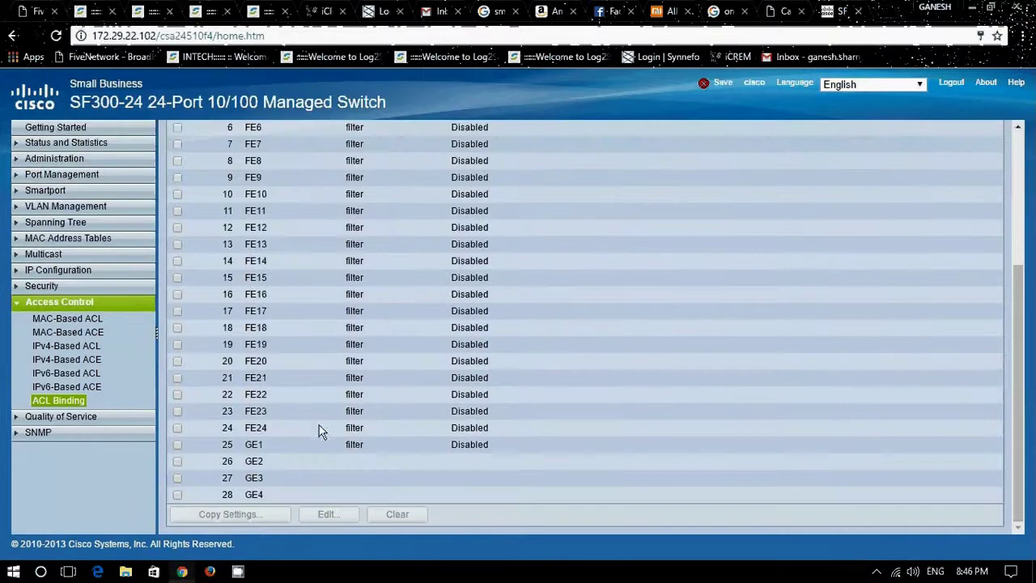
# Copy GE1's filter binding to ports ge1-ge4 and collapse Access Control
pyautogui.click(180, 445)
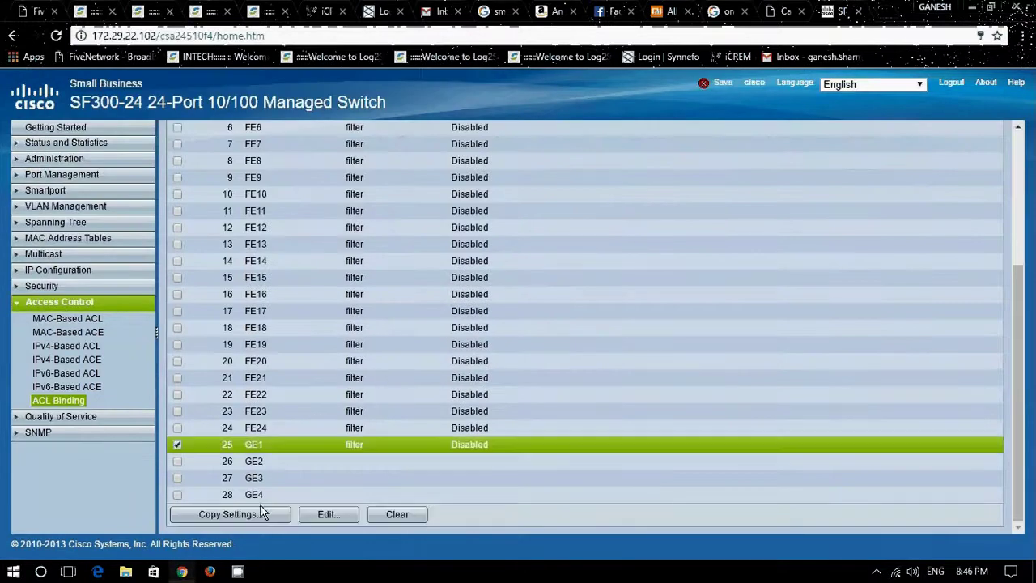
pyautogui.click(275, 518)
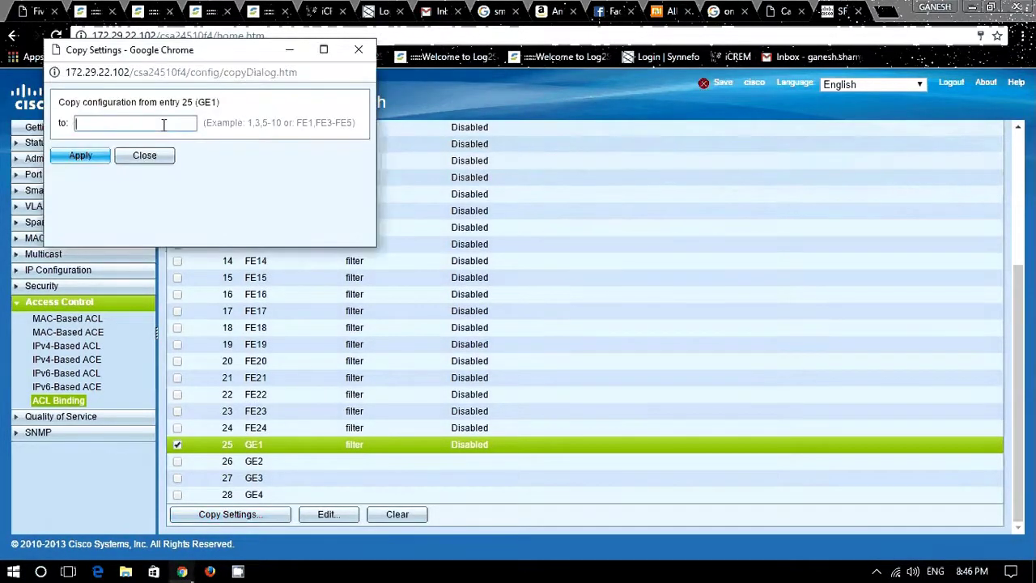
pyautogui.write('ge1-ge4')
pyautogui.click(80, 156)
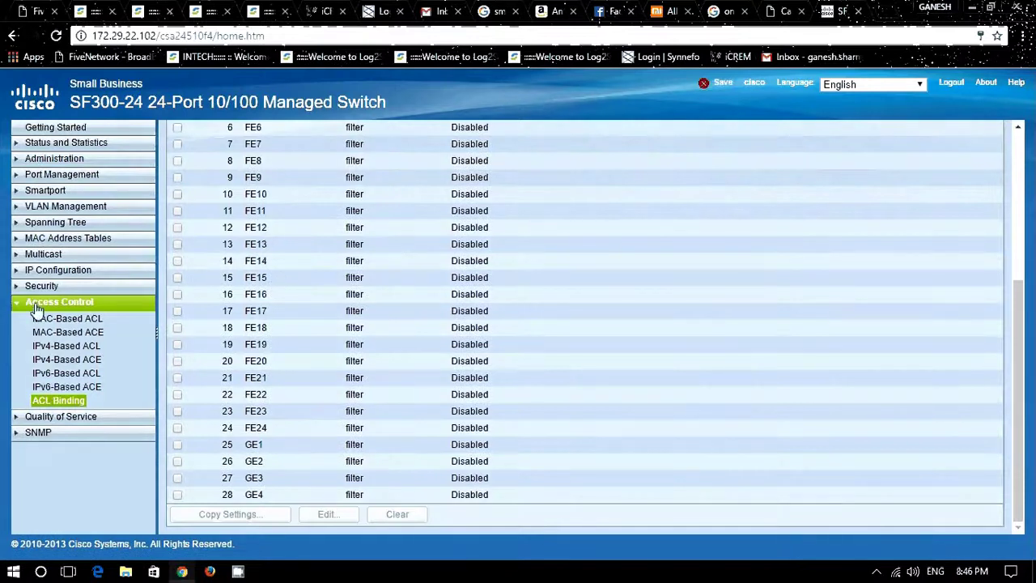
pyautogui.click(36, 307)
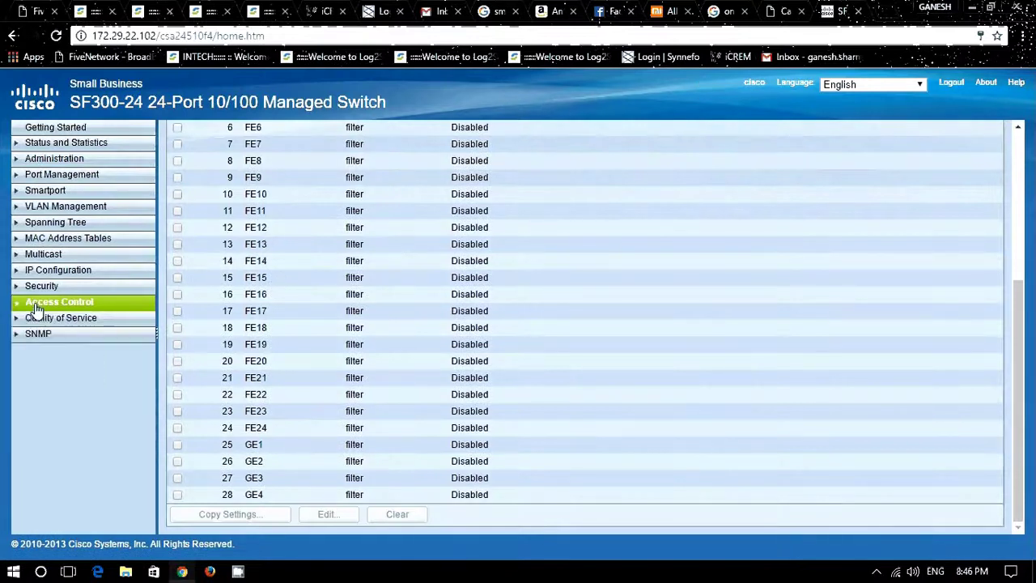
# On the System Time page, enable the PC as alternate clock source and import its date and time
pyautogui.click(53, 159)
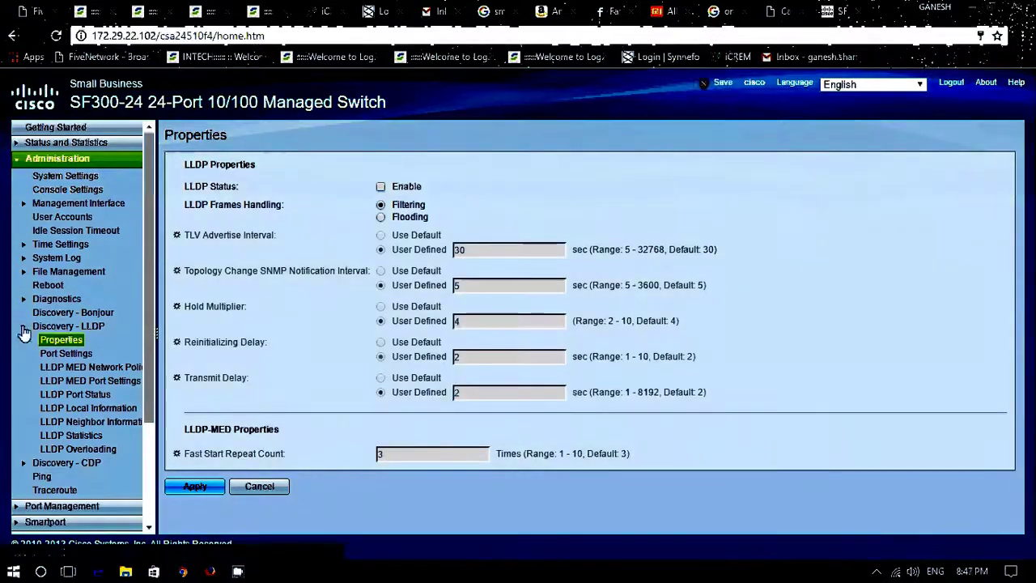
pyautogui.click(23, 328)
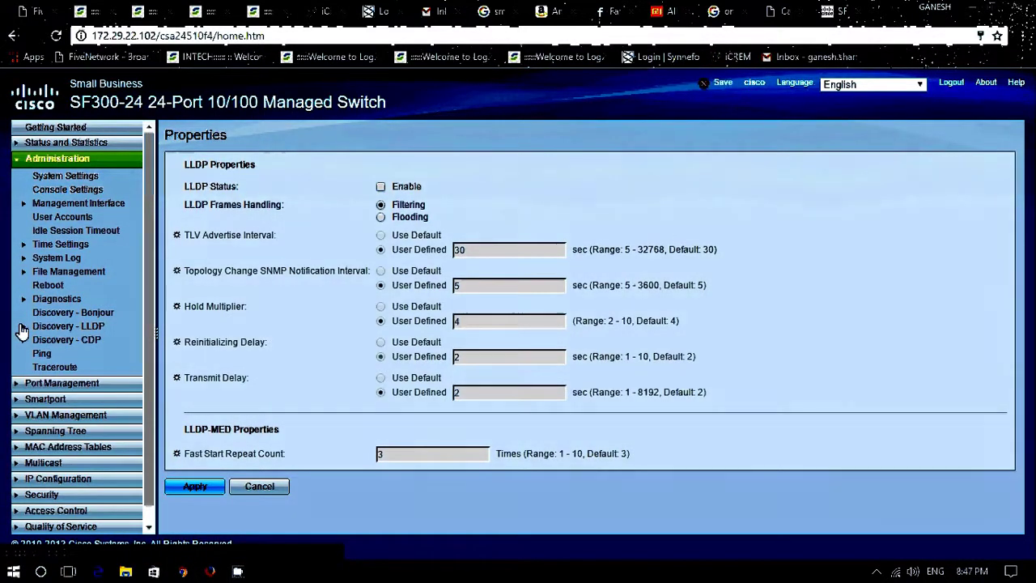
pyautogui.click(61, 243)
pyautogui.click(65, 257)
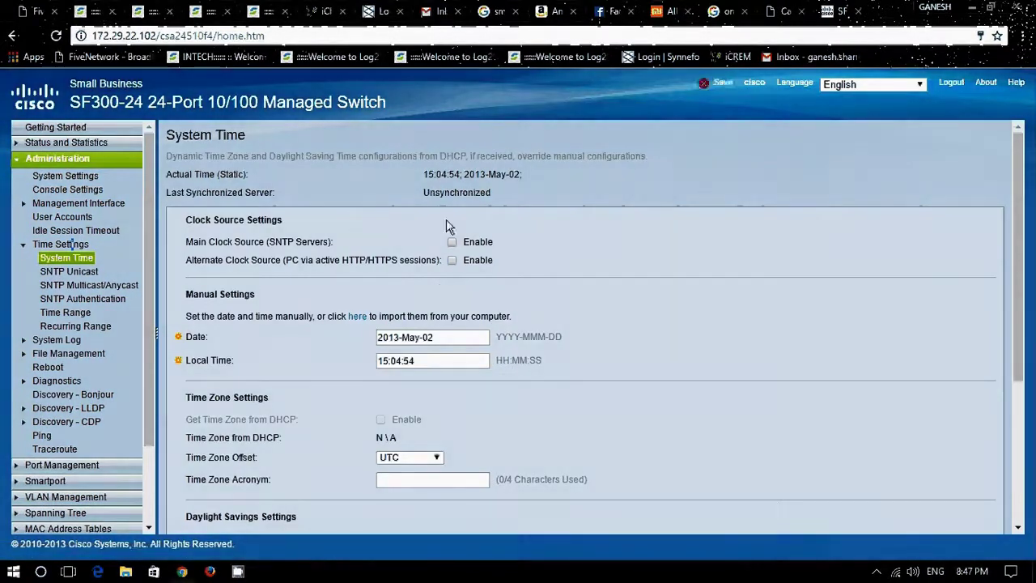
pyautogui.click(452, 260)
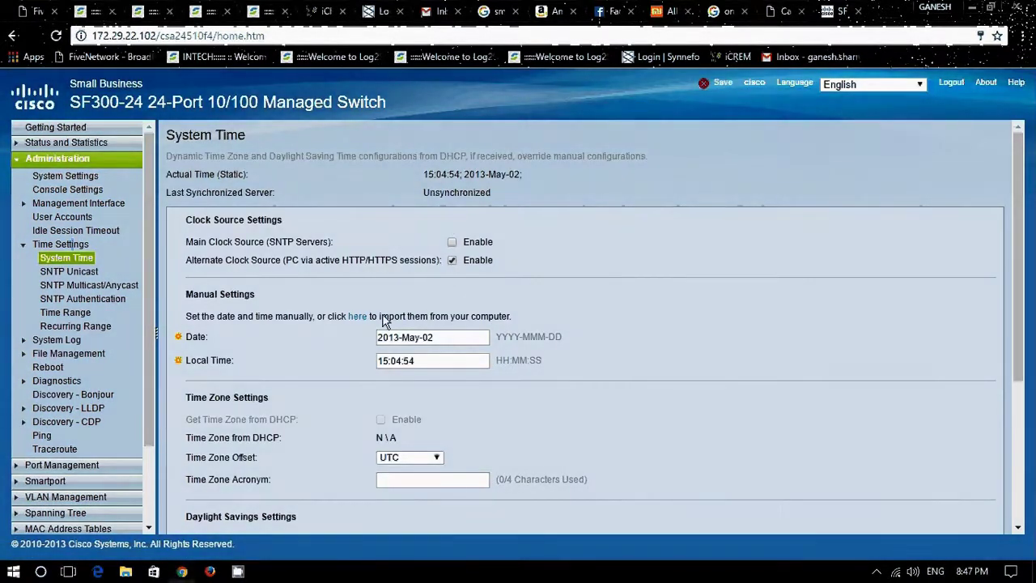
pyautogui.click(357, 316)
pyautogui.scroll(-2, 543, 408)
# Set the time zone offset to UTC +5:30 and apply the clock settings
pyautogui.click(437, 306)
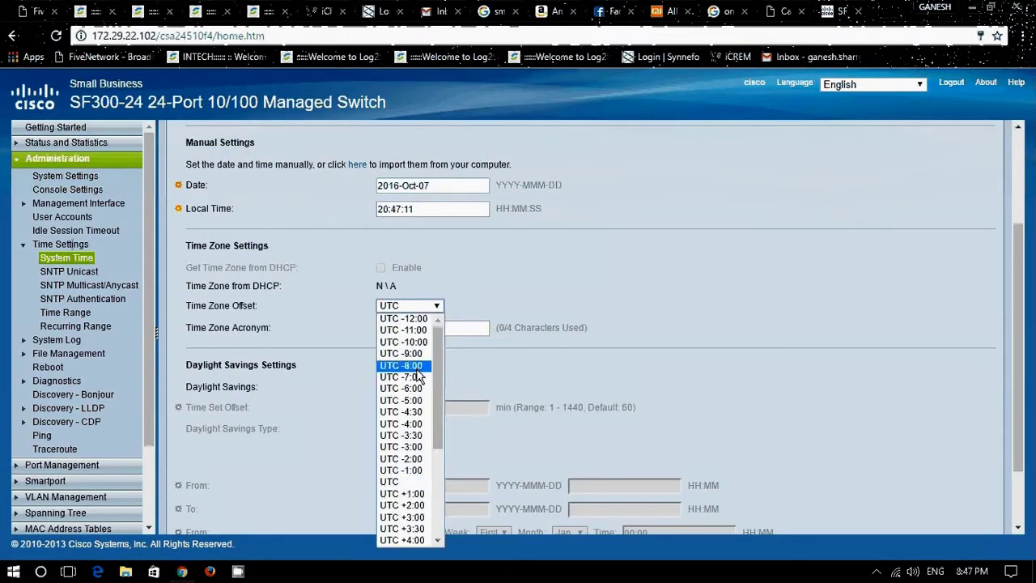
pyautogui.scroll(-4, 418, 376)
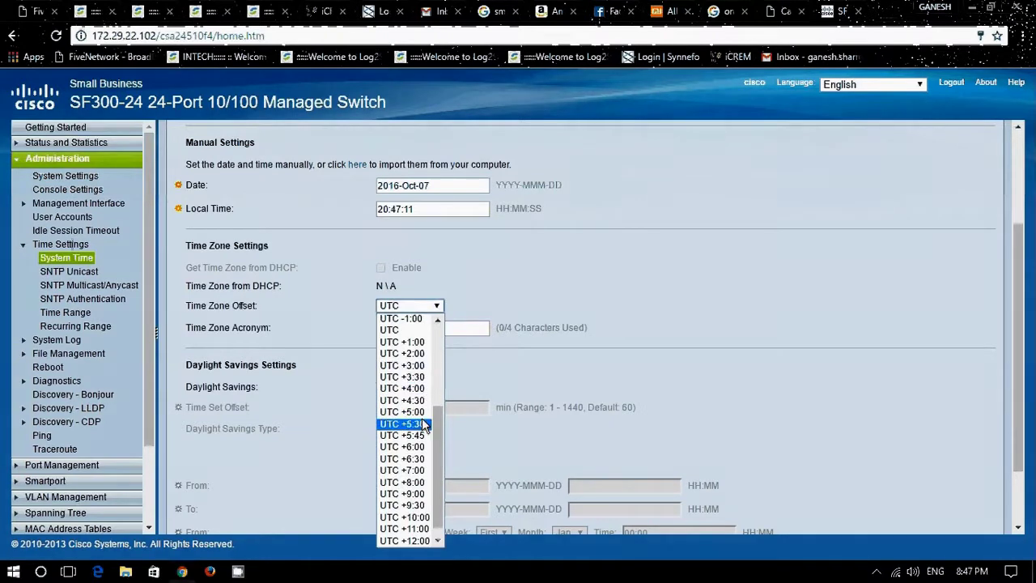
pyautogui.click(424, 424)
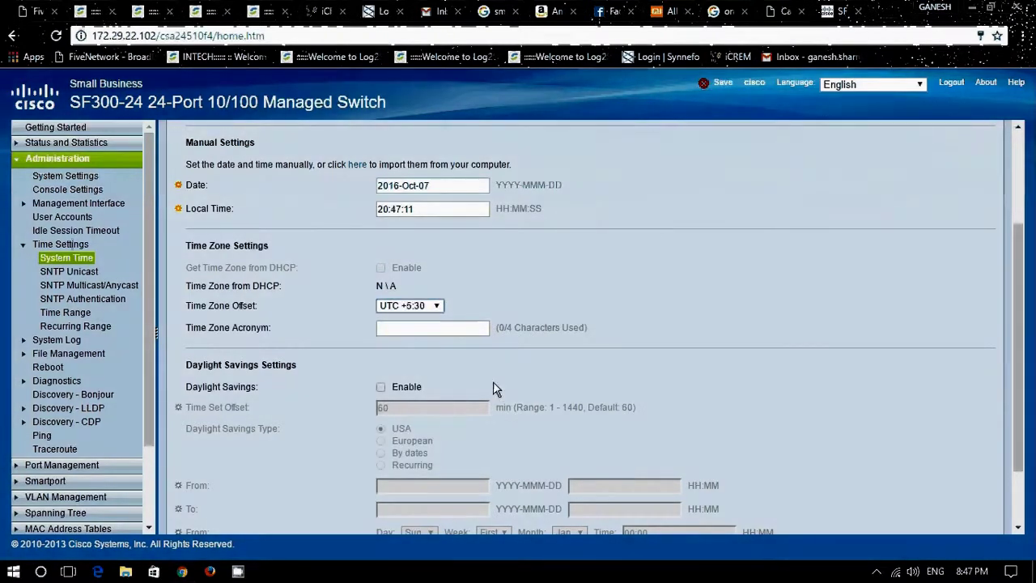
pyautogui.scroll(-2, 493, 385)
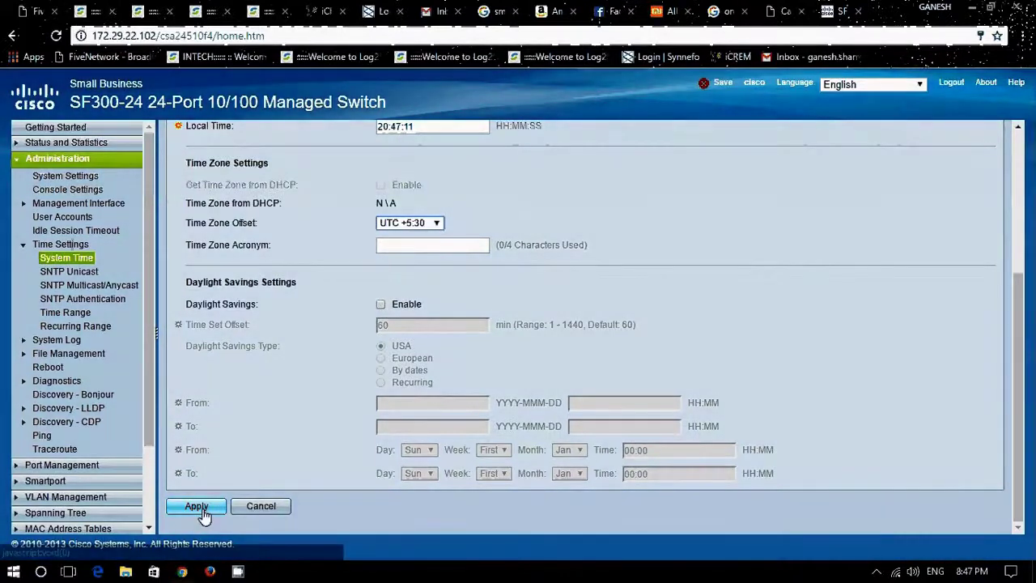
pyautogui.click(197, 506)
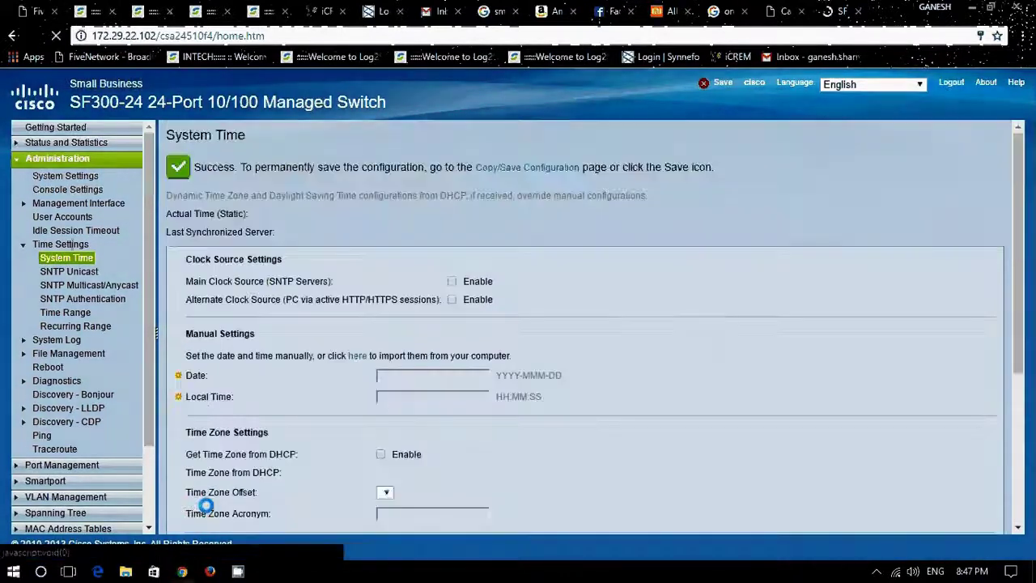
pyautogui.click(84, 179)
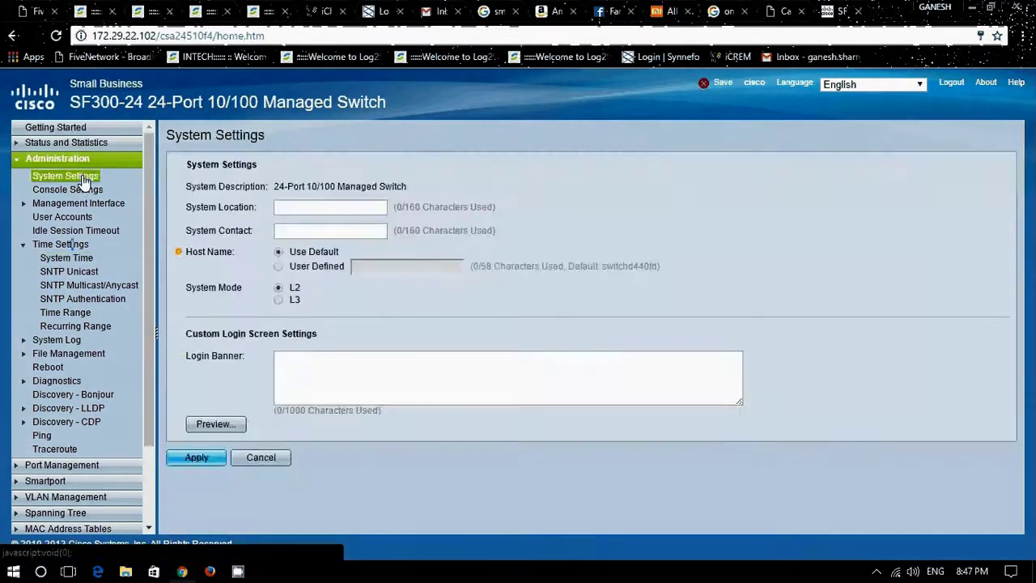
# Enter the system location and the system contact's name in System Settings
pyautogui.click(326, 208)
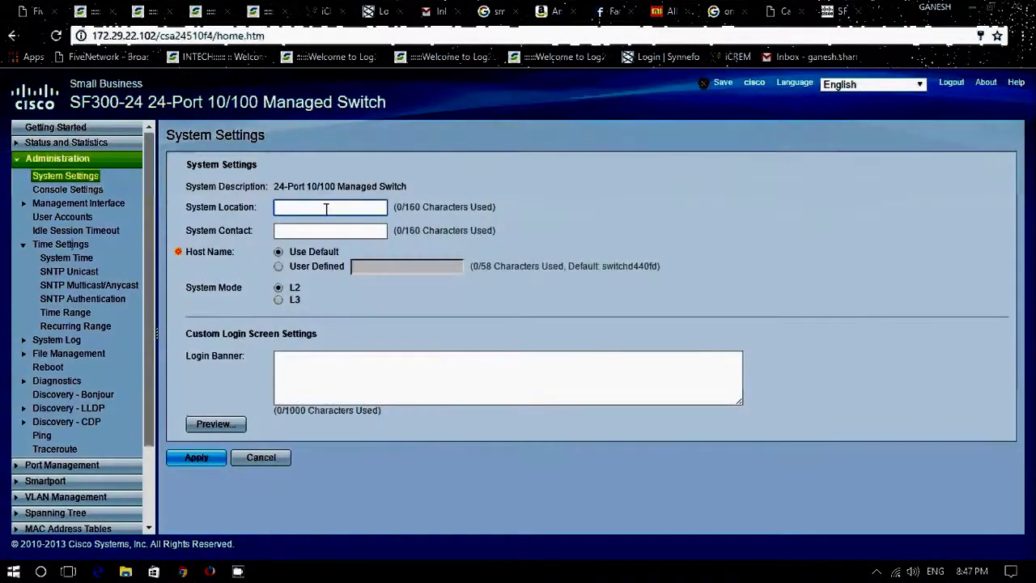
pyautogui.write('push')
pyautogui.write('pa')
pyautogui.write(' pal')
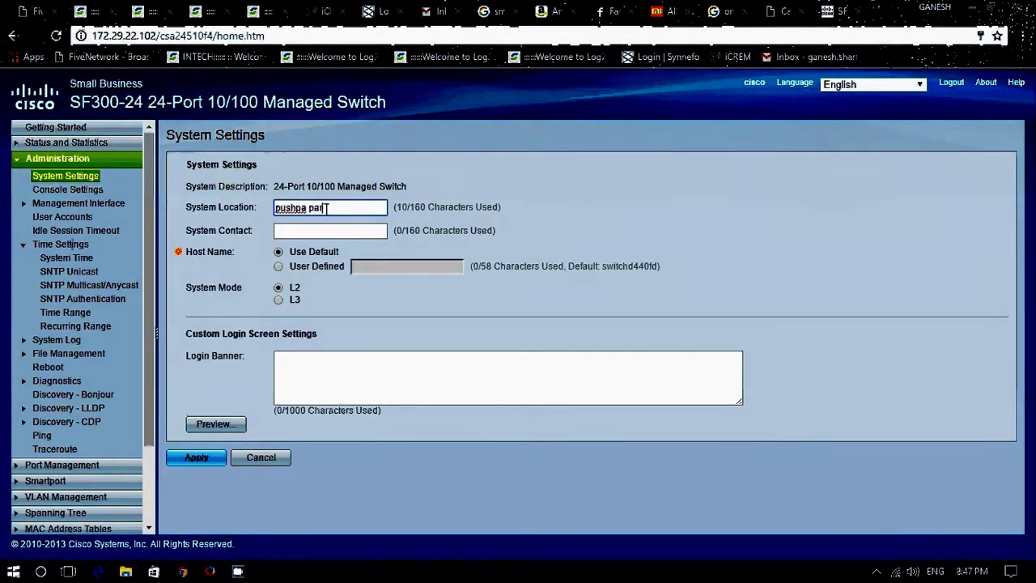
pyautogui.write('k')
pyautogui.press('Tab')
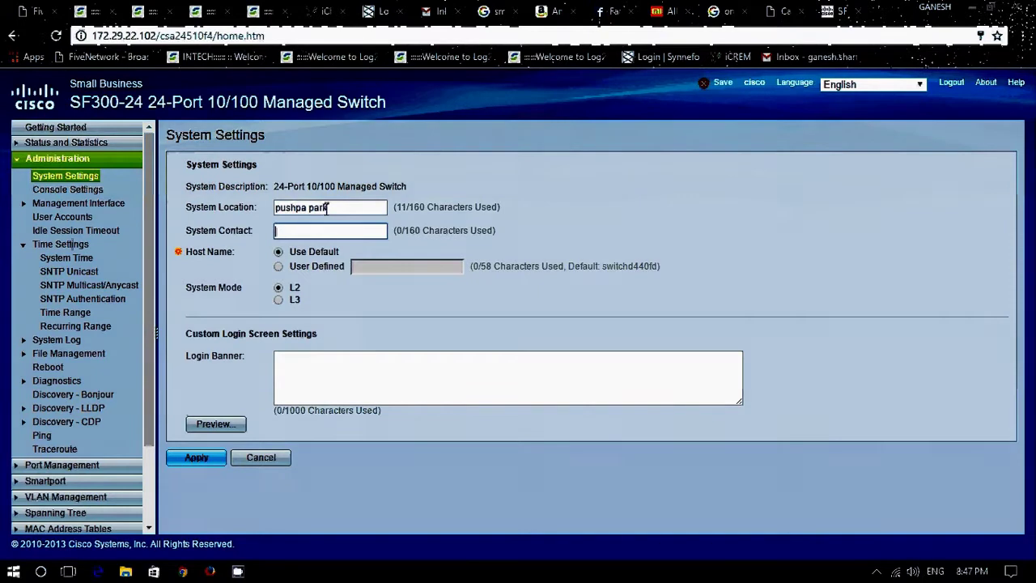
pyautogui.write('yusuf')
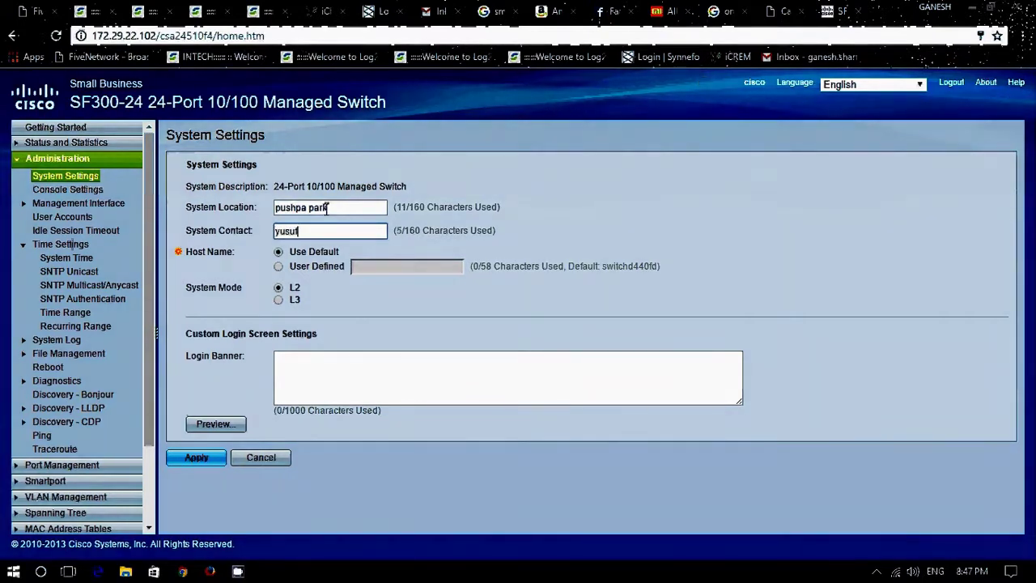
# Set user-defined host name 'vinayakcable' and login banner 'VINAYAKCABLE', then apply
pyautogui.click(278, 267)
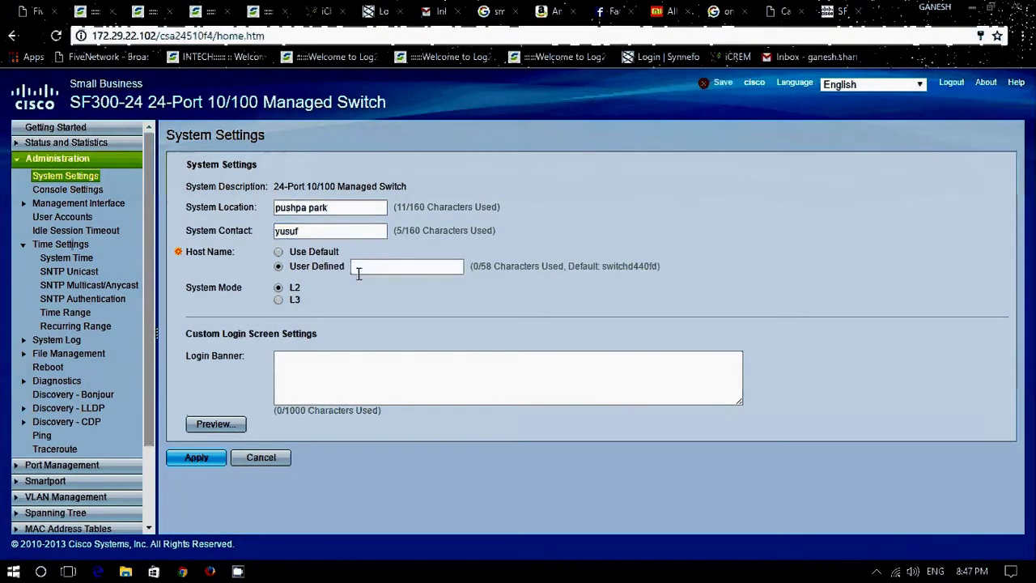
pyautogui.click(361, 266)
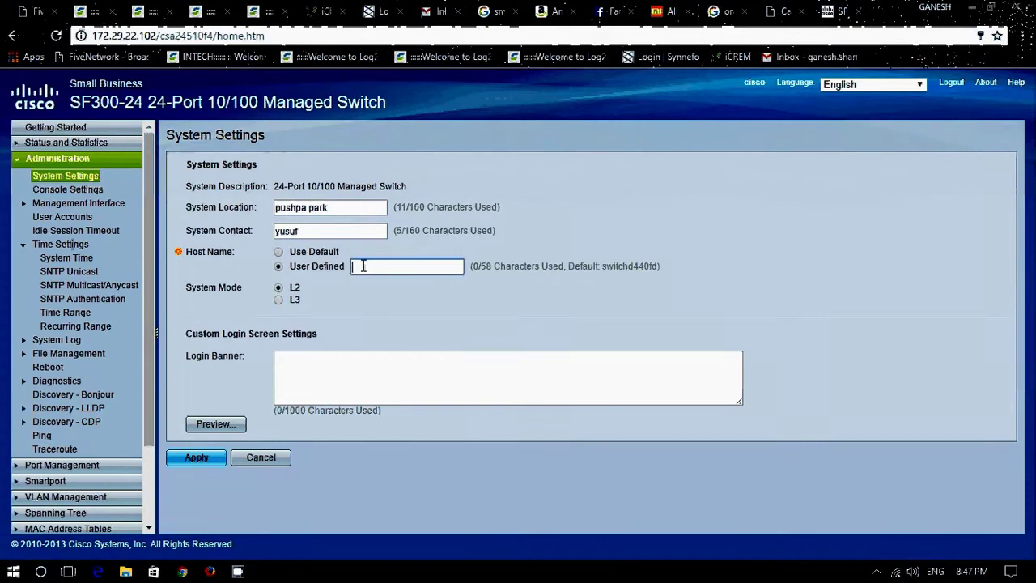
pyautogui.write('vinaya')
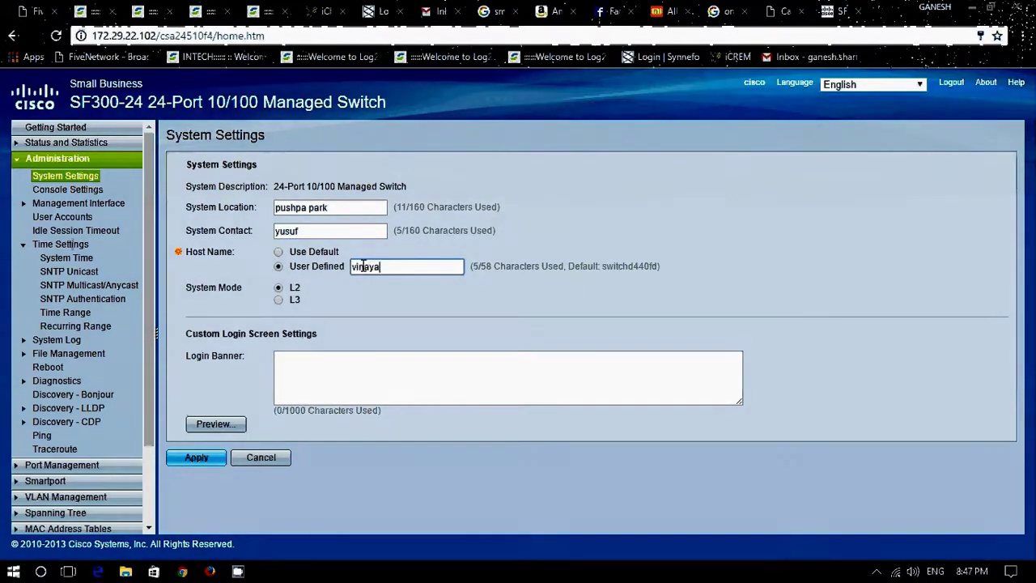
pyautogui.write('kcable')
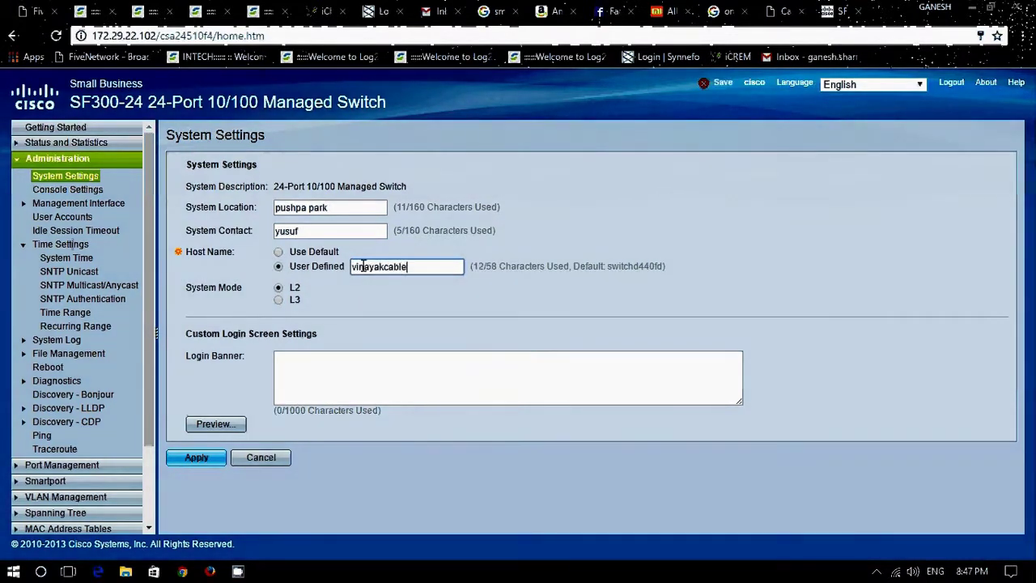
pyautogui.press('Tab')
pyautogui.press('Tab')
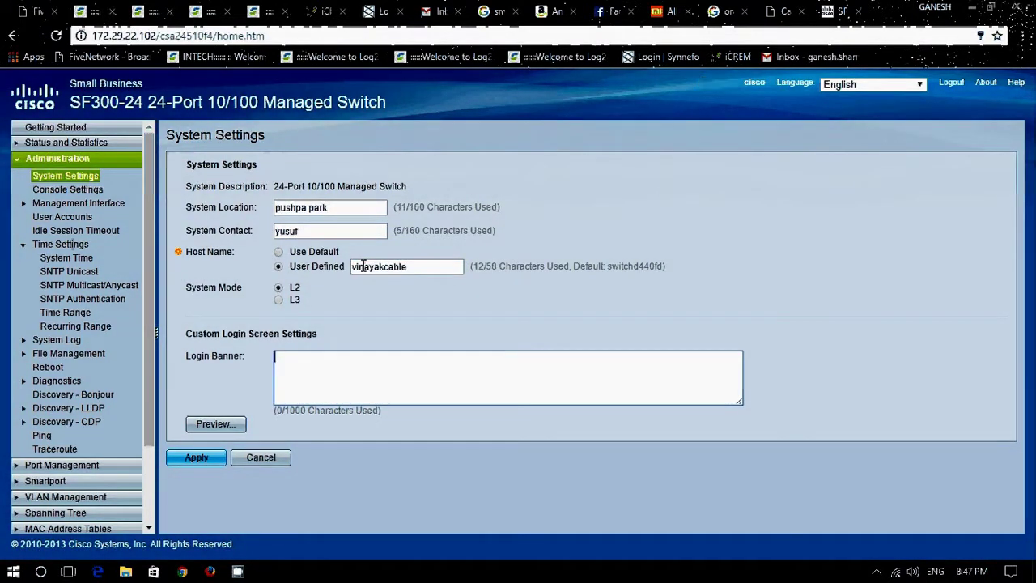
pyautogui.write('VINAYAKCABLE')
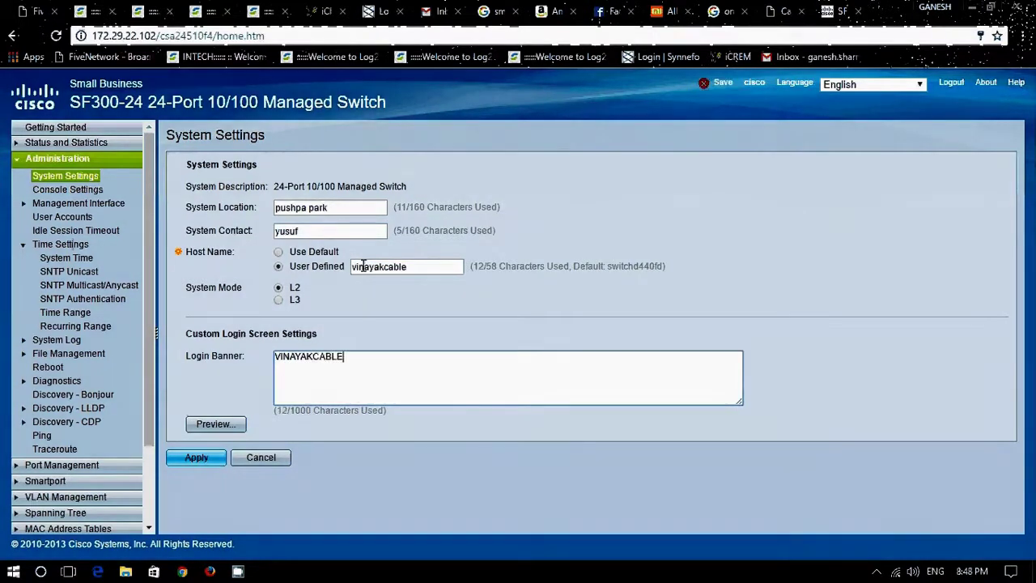
pyautogui.click(196, 458)
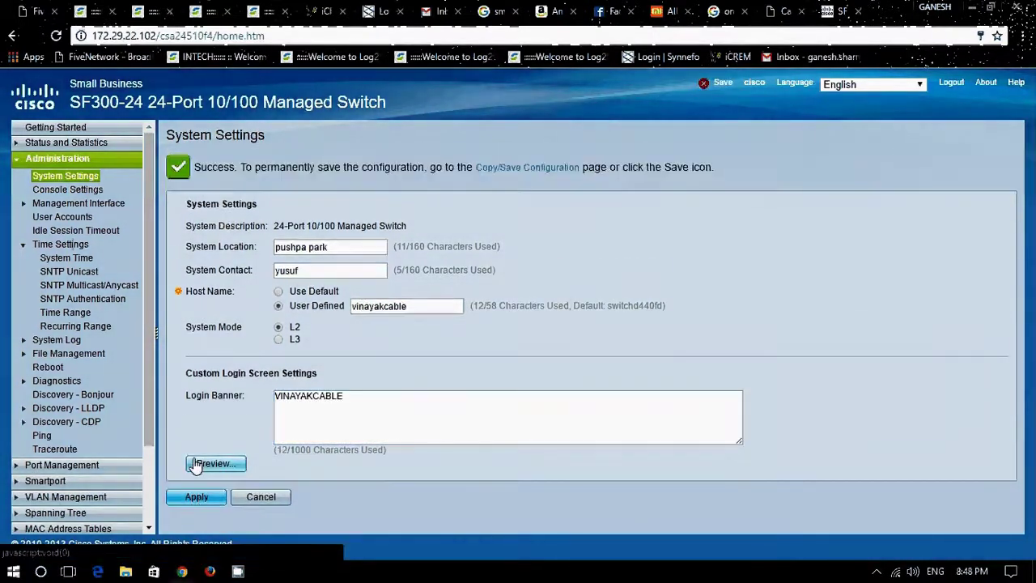
# Copy the running configuration to the startup configuration and confirm
pyautogui.click(538, 168)
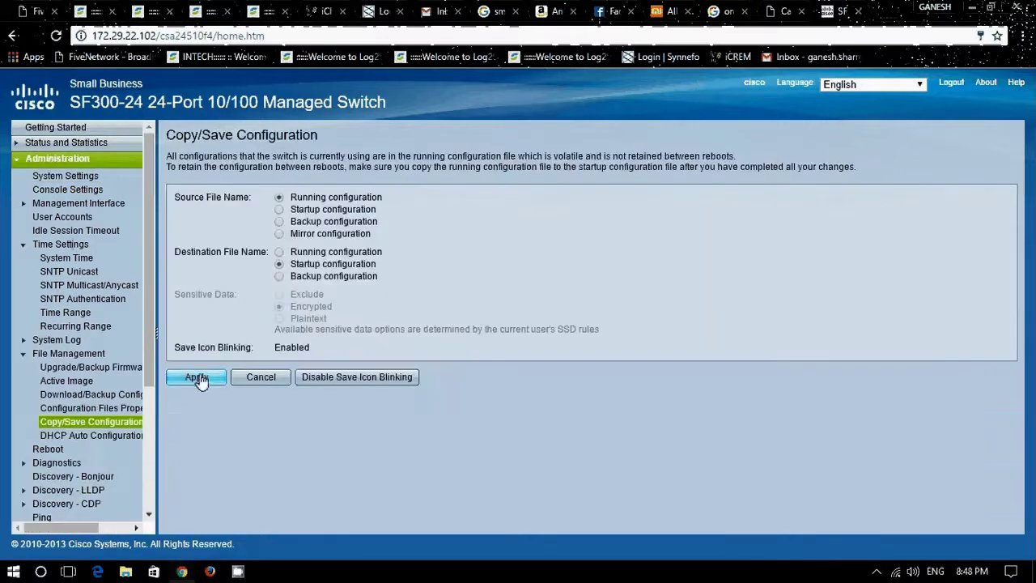
pyautogui.click(198, 375)
pyautogui.click(200, 180)
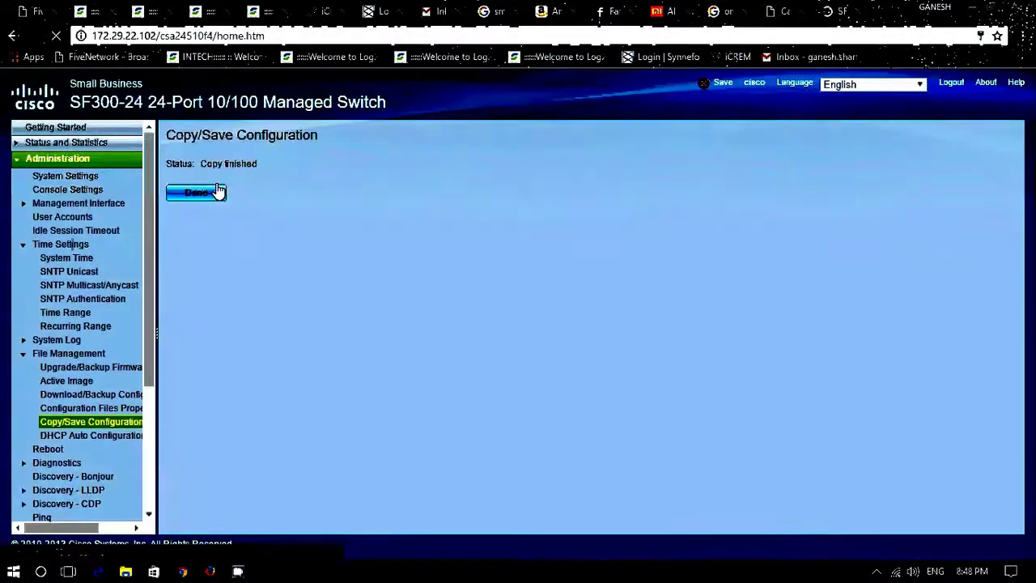
pyautogui.click(218, 192)
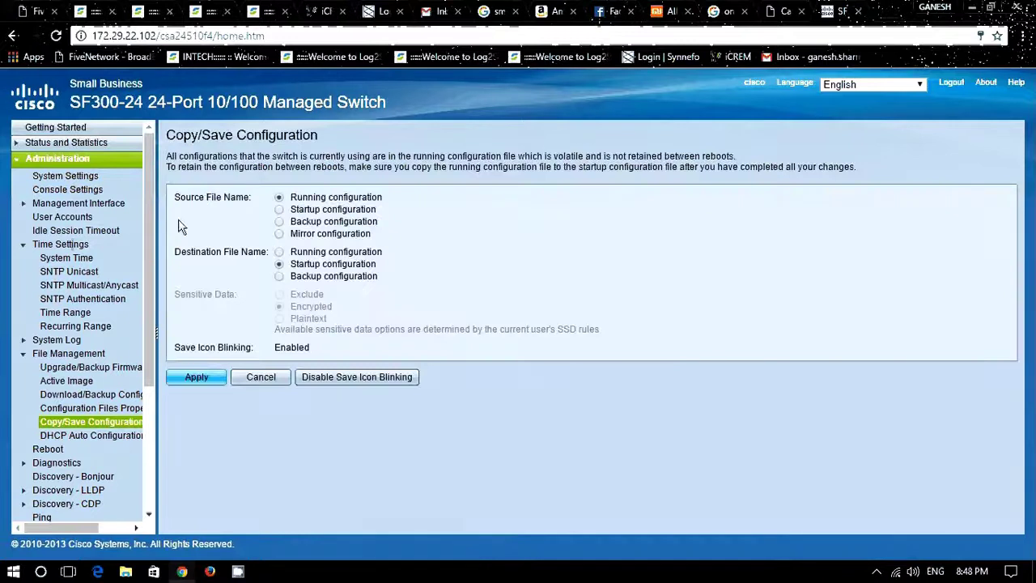
# Check the System Summary for host name vinayakcable, then minimize Chrome and bring up the screen recorder
pyautogui.scroll(-2, 73, 323)
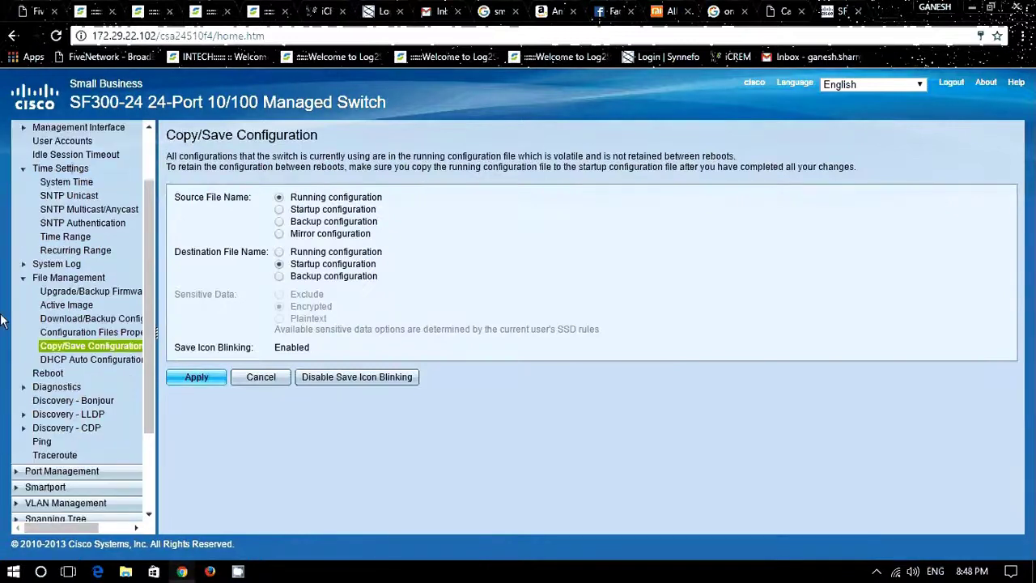
pyautogui.scroll(2, 57, 227)
pyautogui.click(25, 159)
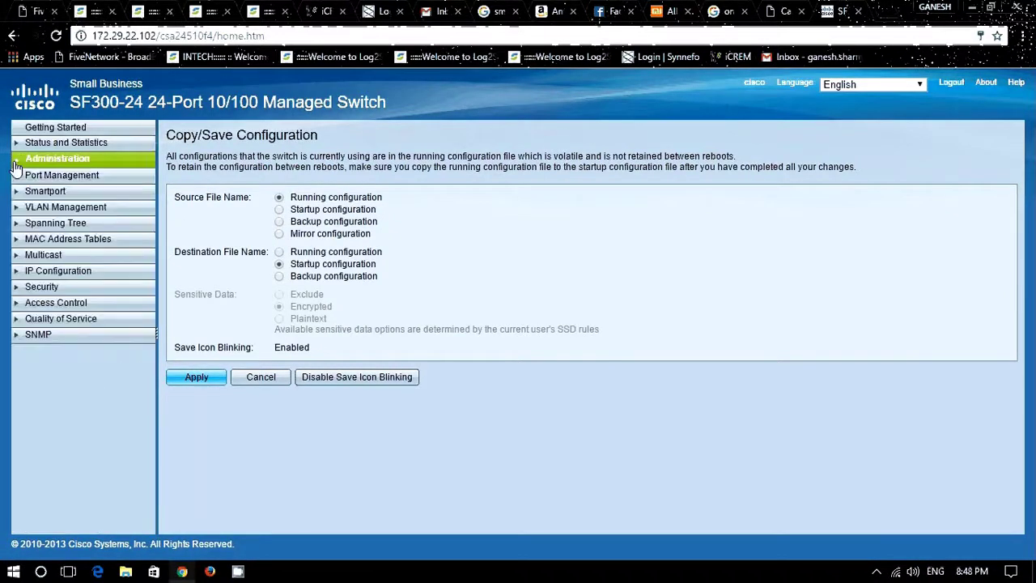
pyautogui.click(89, 143)
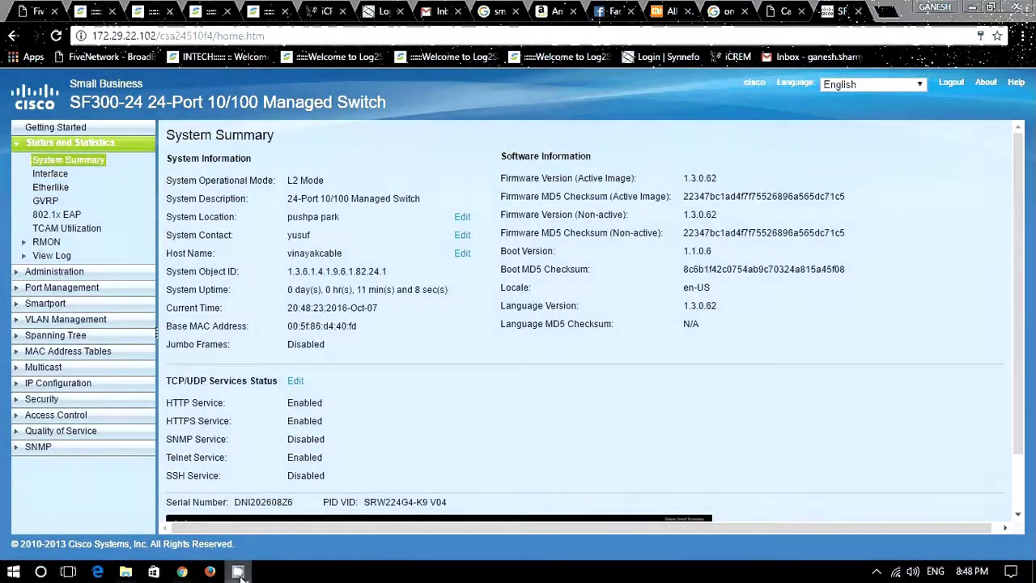
pyautogui.click(989, 7)
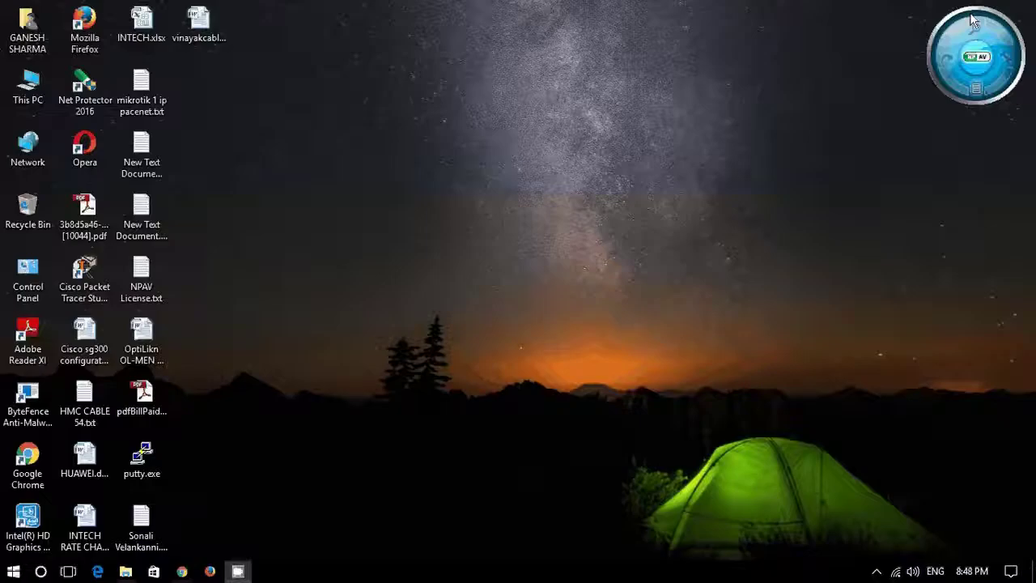
pyautogui.click(877, 571)
pyautogui.click(906, 545)
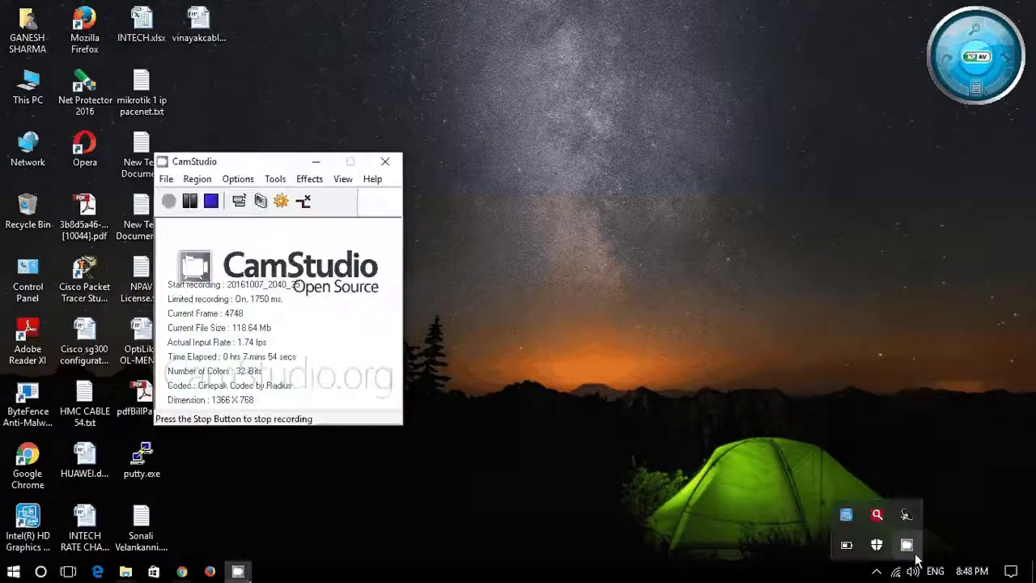